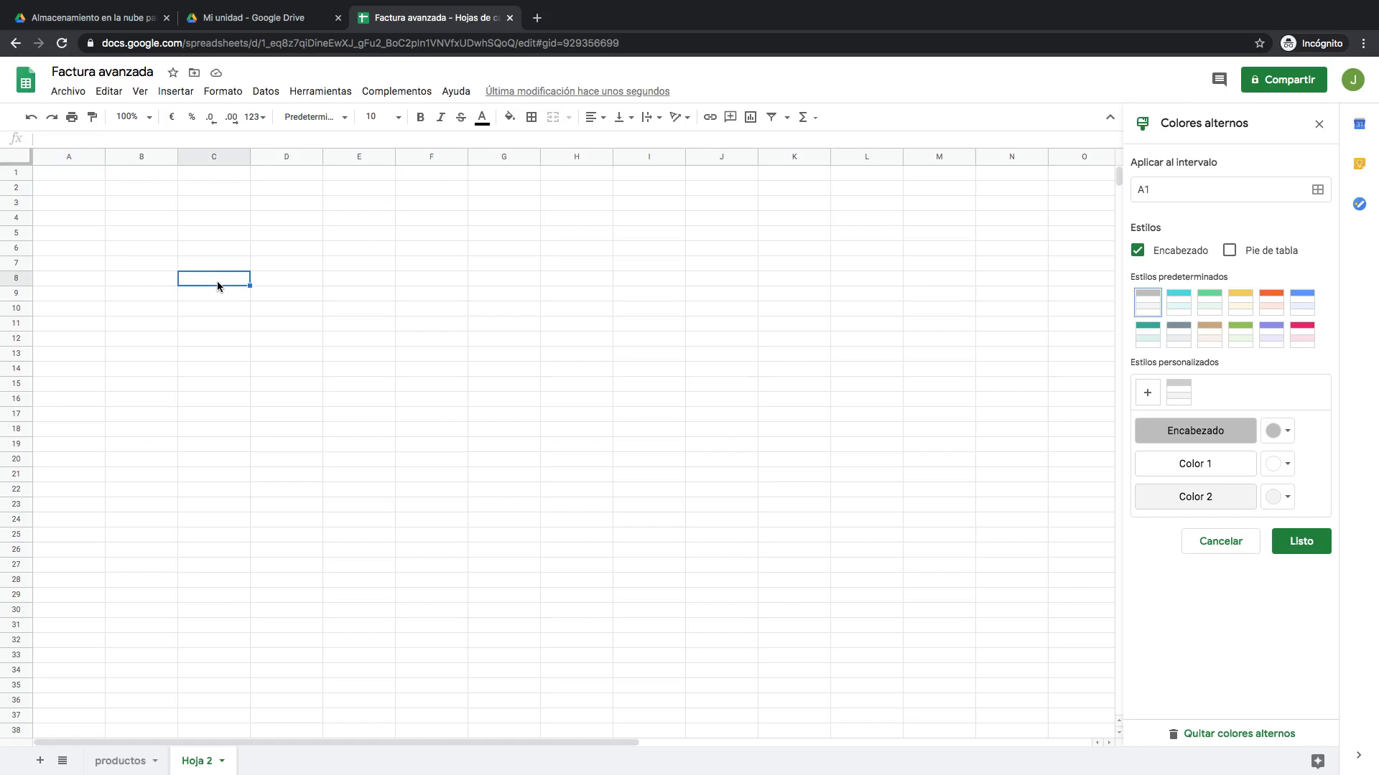
# Enter the headers "cantidad de pedido" in C8 and "id de producto" in D8 of Hoja 2
pyautogui.write('n')
pyautogui.write('cantidad de pedo')
pyautogui.press('BackSpace')
pyautogui.write('ido')
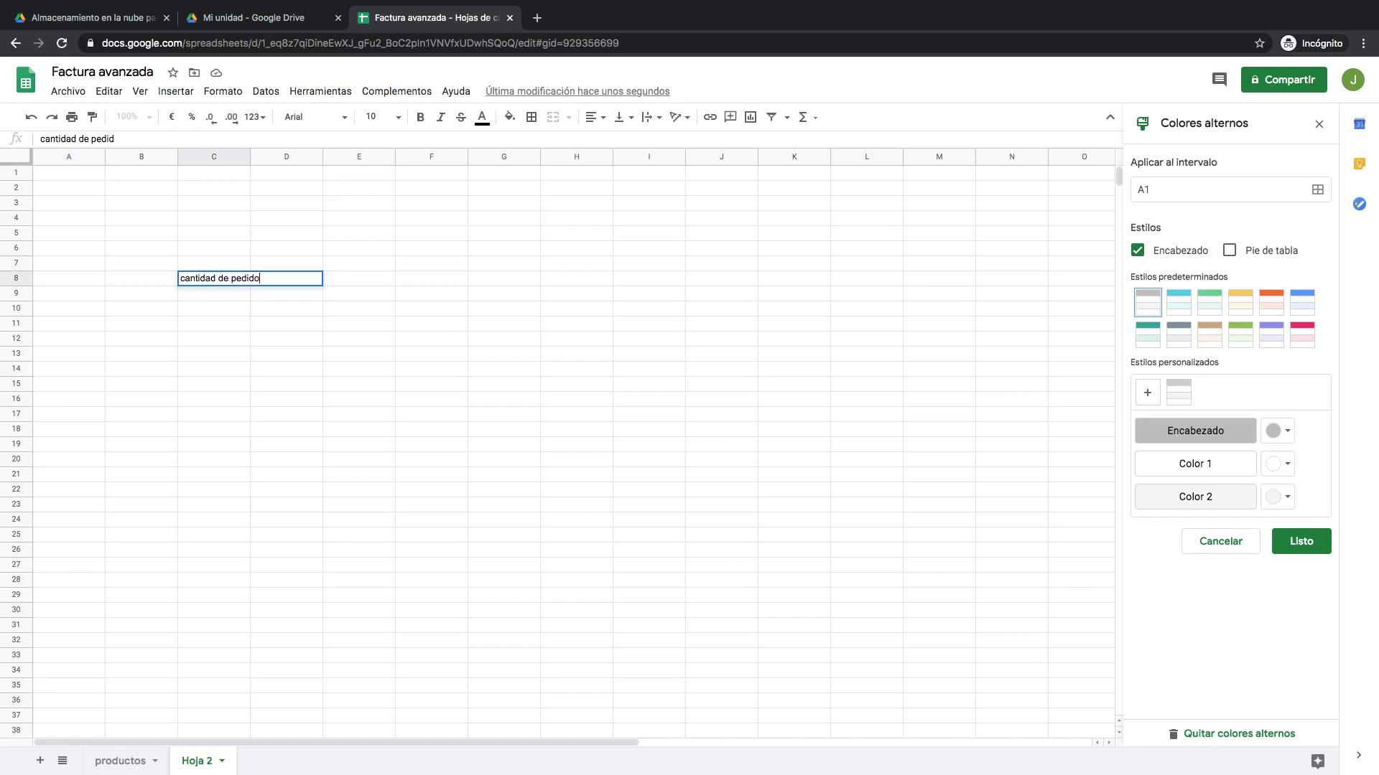
pyautogui.press('Return')
pyautogui.click(286, 278)
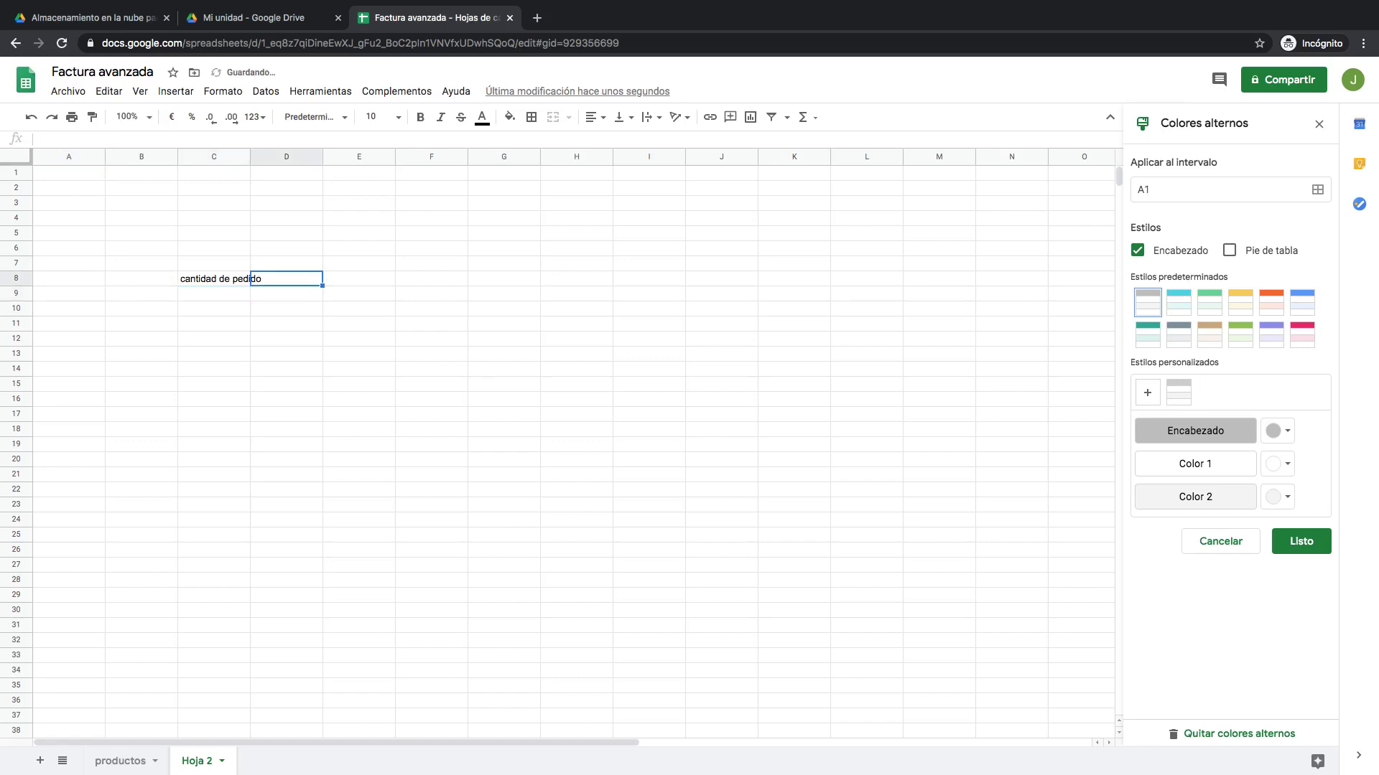
pyautogui.write('id de producto')
pyautogui.press('Tab')
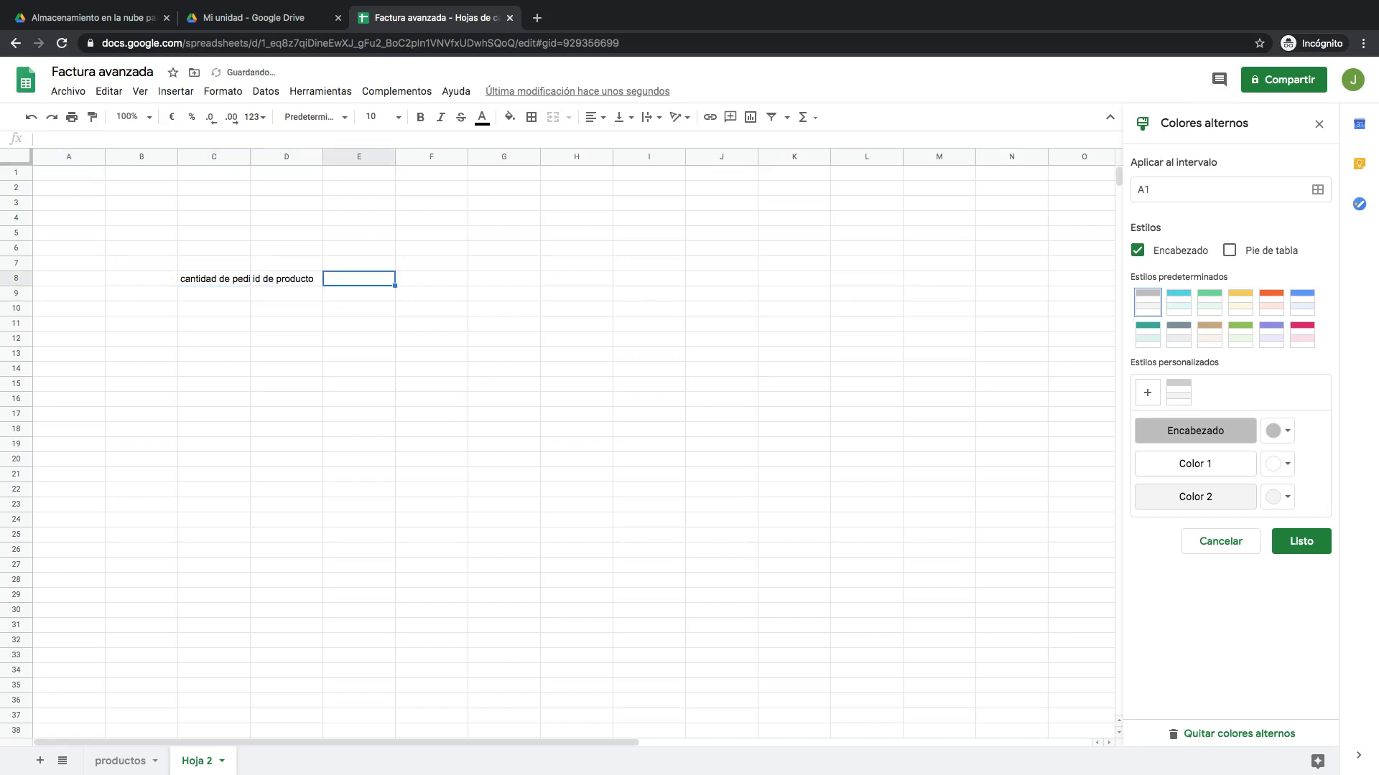
# Enter the headers "nombre de producto", "precio" and "subtotal" in E8:G8, and widen column E while narrowing column D
pyautogui.write('nombre de produ')
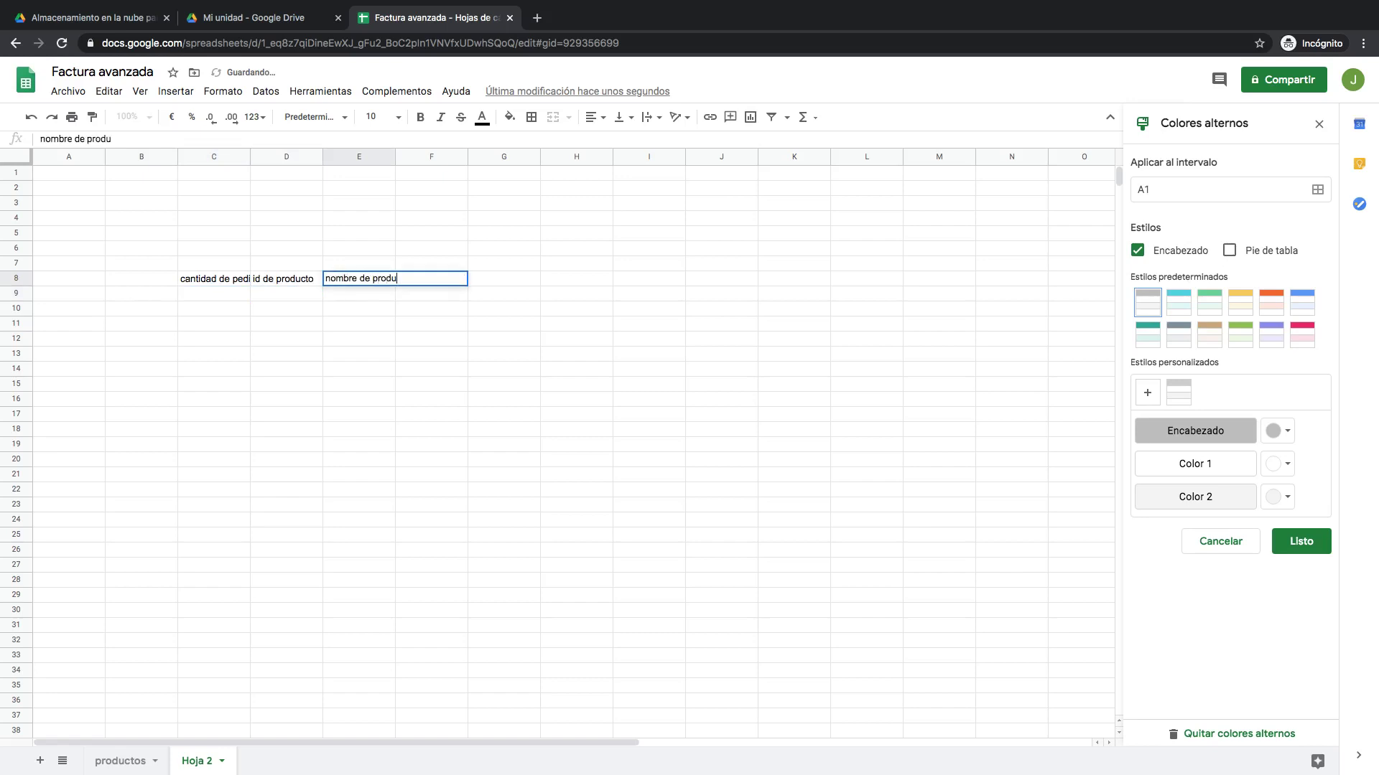
pyautogui.write('cto')
pyautogui.press('Tab')
pyautogui.write('precio')
pyautogui.press('Tab')
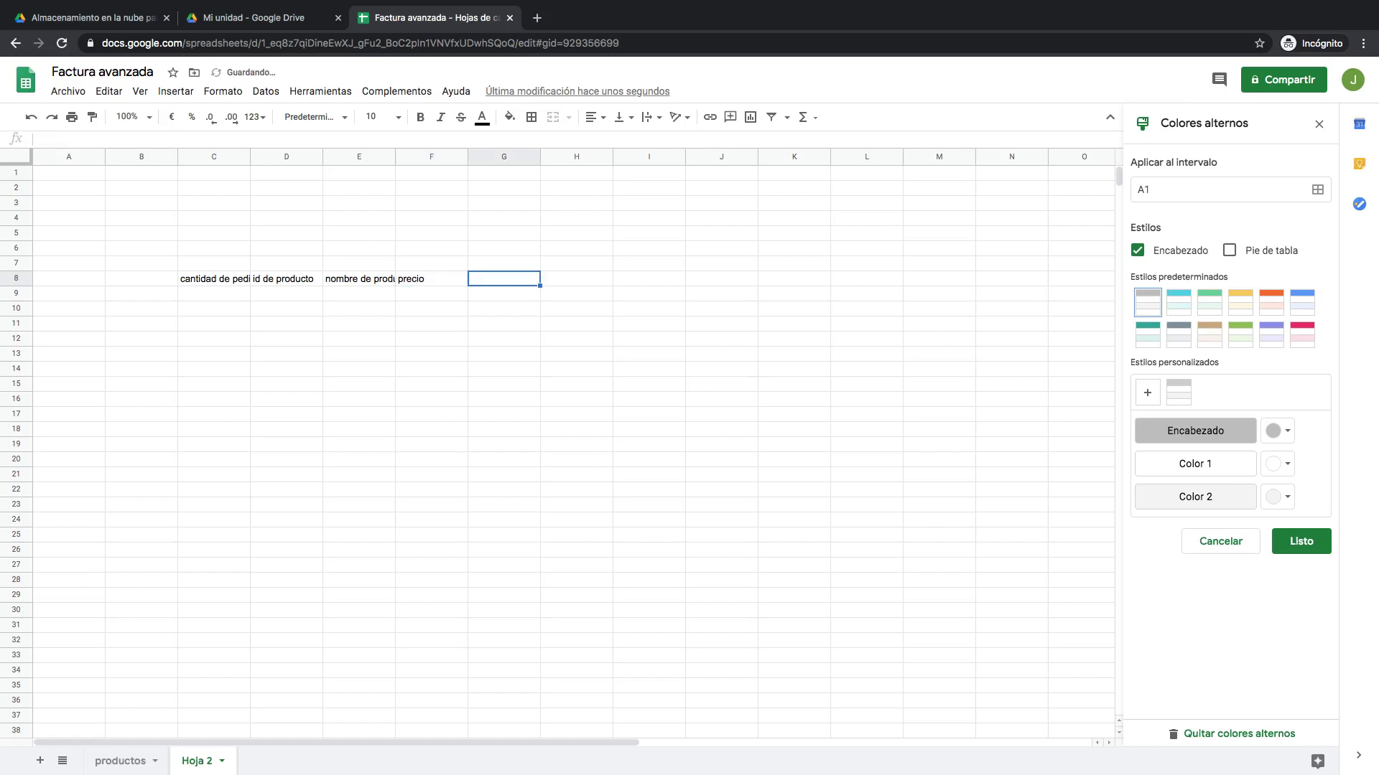
pyautogui.write('subtotal')
pyautogui.press('Return')
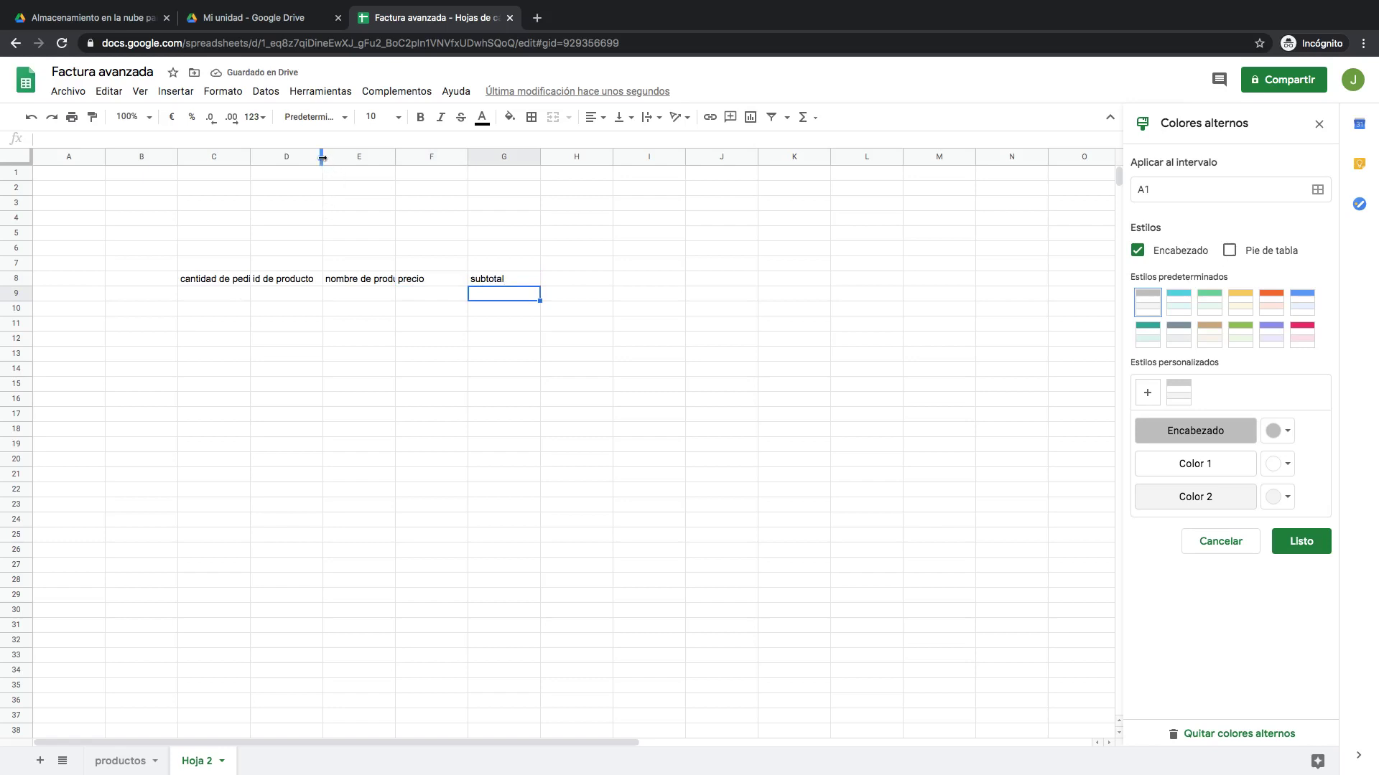
pyautogui.moveTo(322, 157); pyautogui.dragTo(481, 157)
# Try copying the Disco duro row A2:C2 from the productos sheet to D9 of Hoja 2, and undo the paste
pyautogui.click(135, 764)
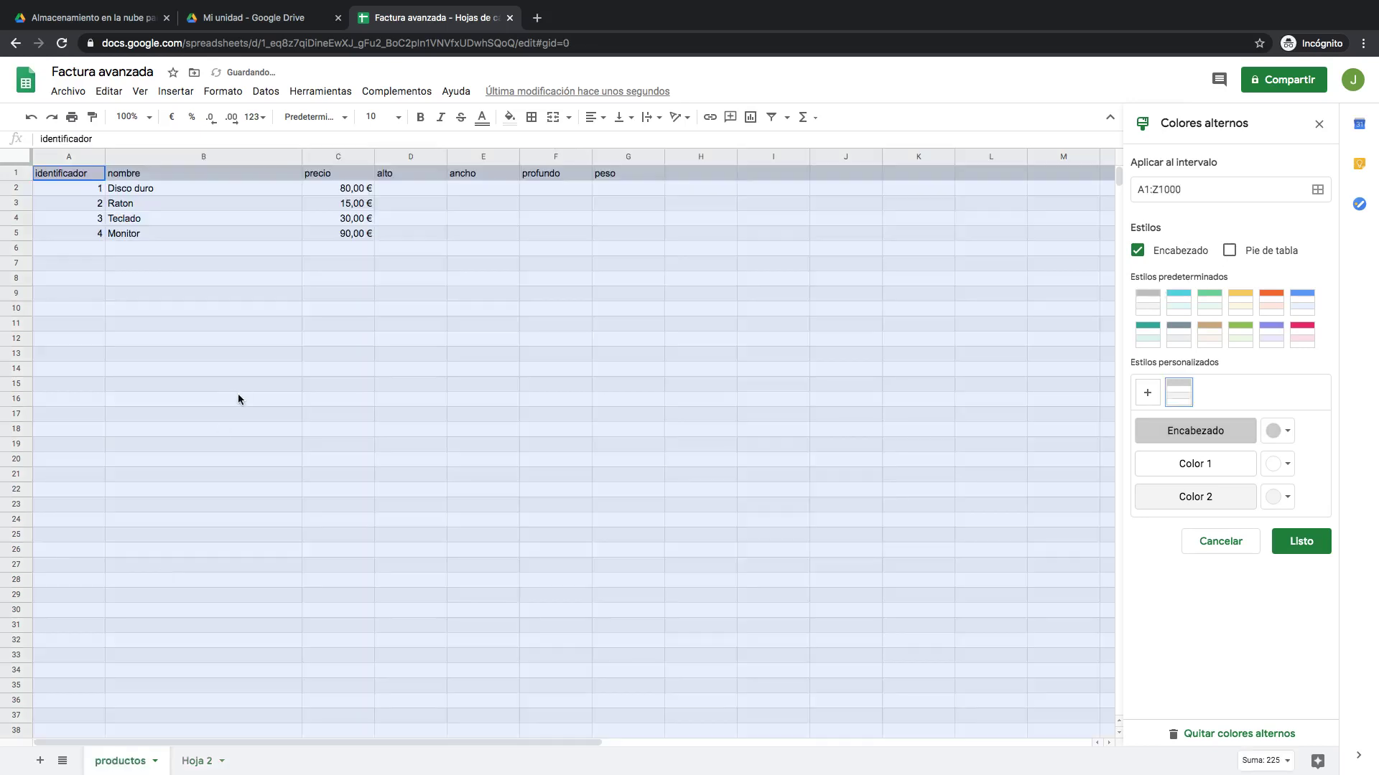
pyautogui.click(237, 204)
pyautogui.moveTo(69, 188); pyautogui.dragTo(345, 188)
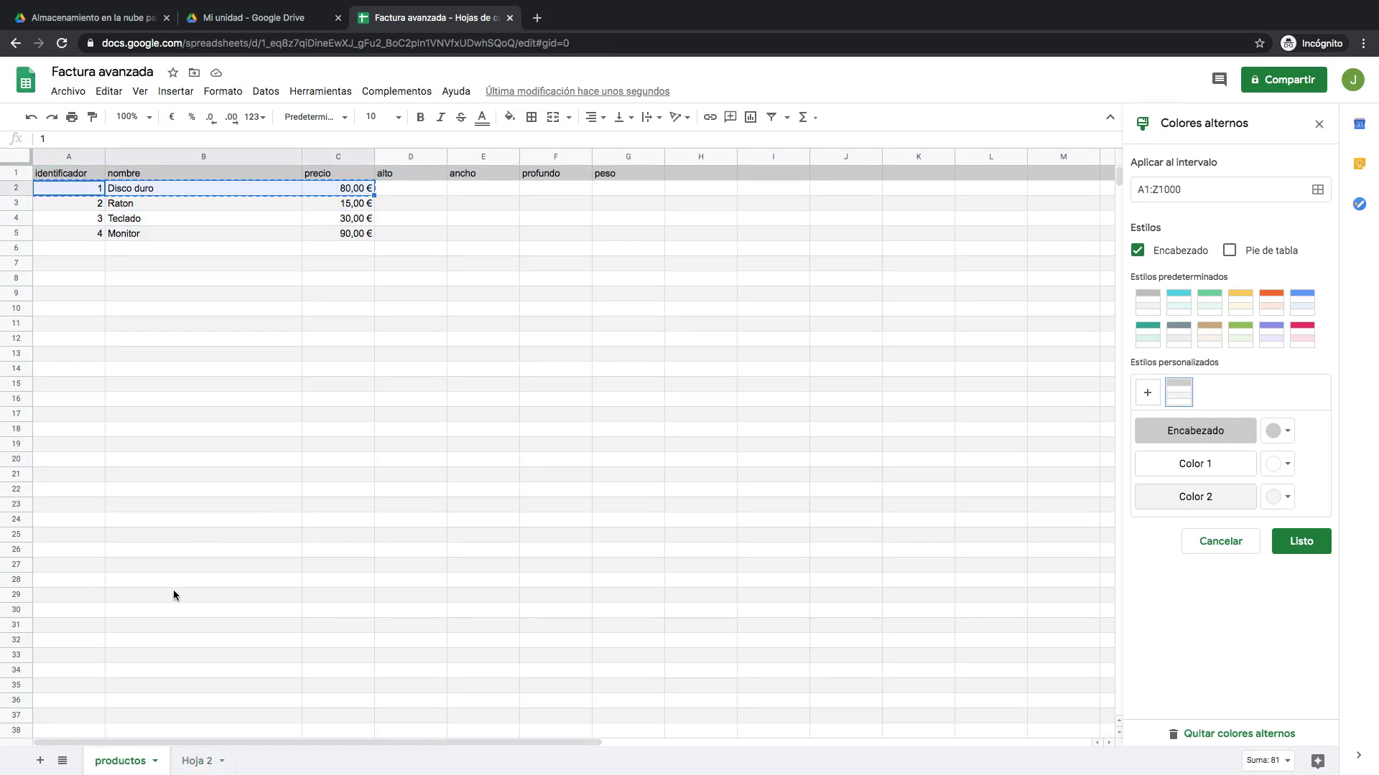
pyautogui.press('super+c')
pyautogui.click(197, 761)
pyautogui.click(258, 292)
pyautogui.press('super+v')
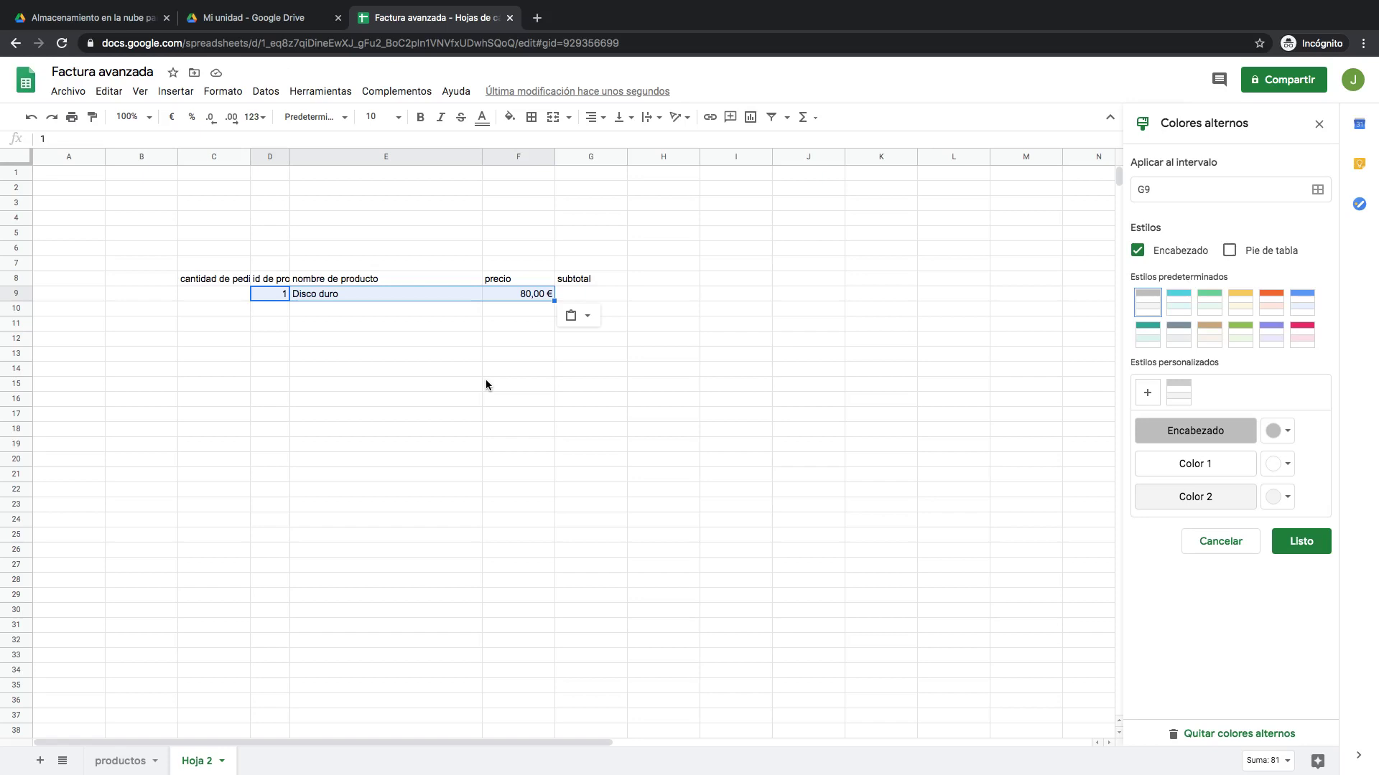
pyautogui.hotkey('ctrl', 'z')
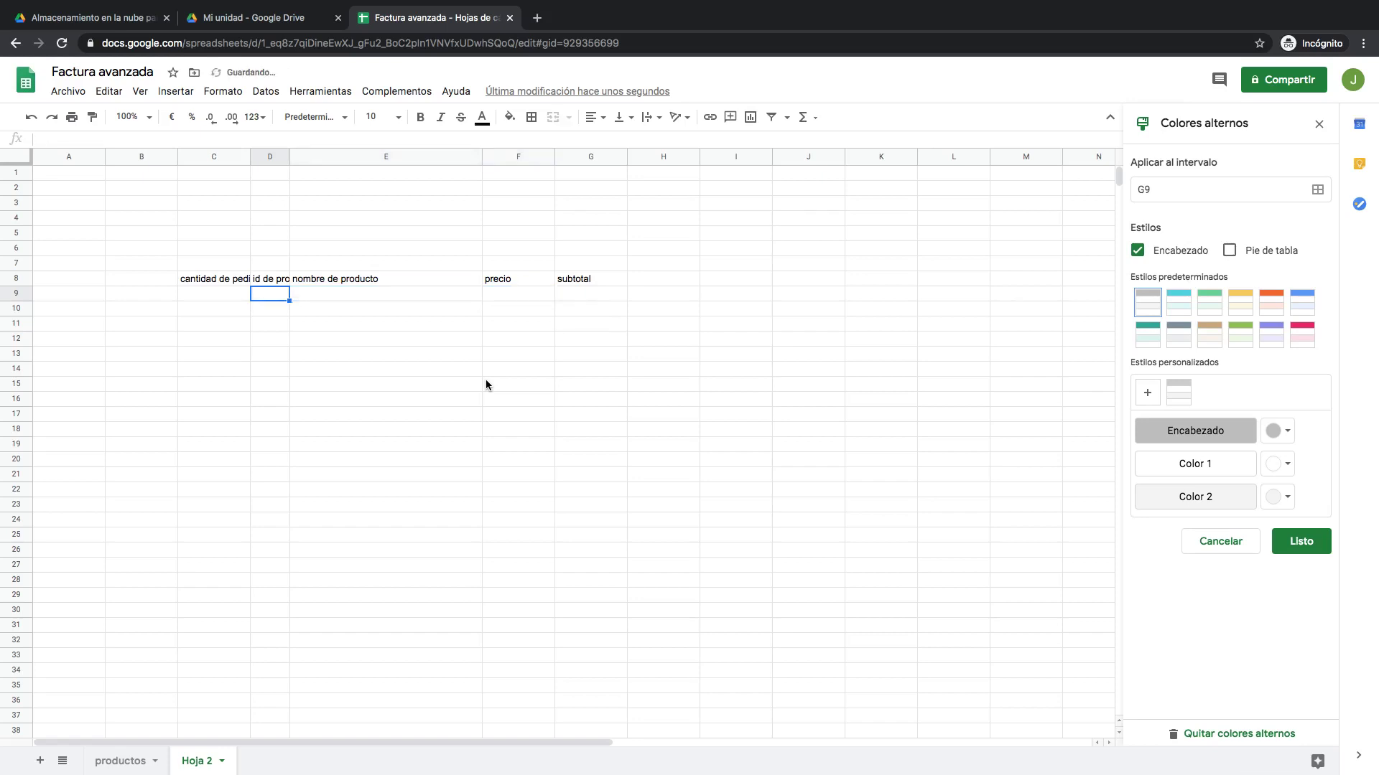
# Set the product id in D9 of Hoja 2 to 2 and check the matching product in the productos sheet
pyautogui.write('1')
pyautogui.press('Return')
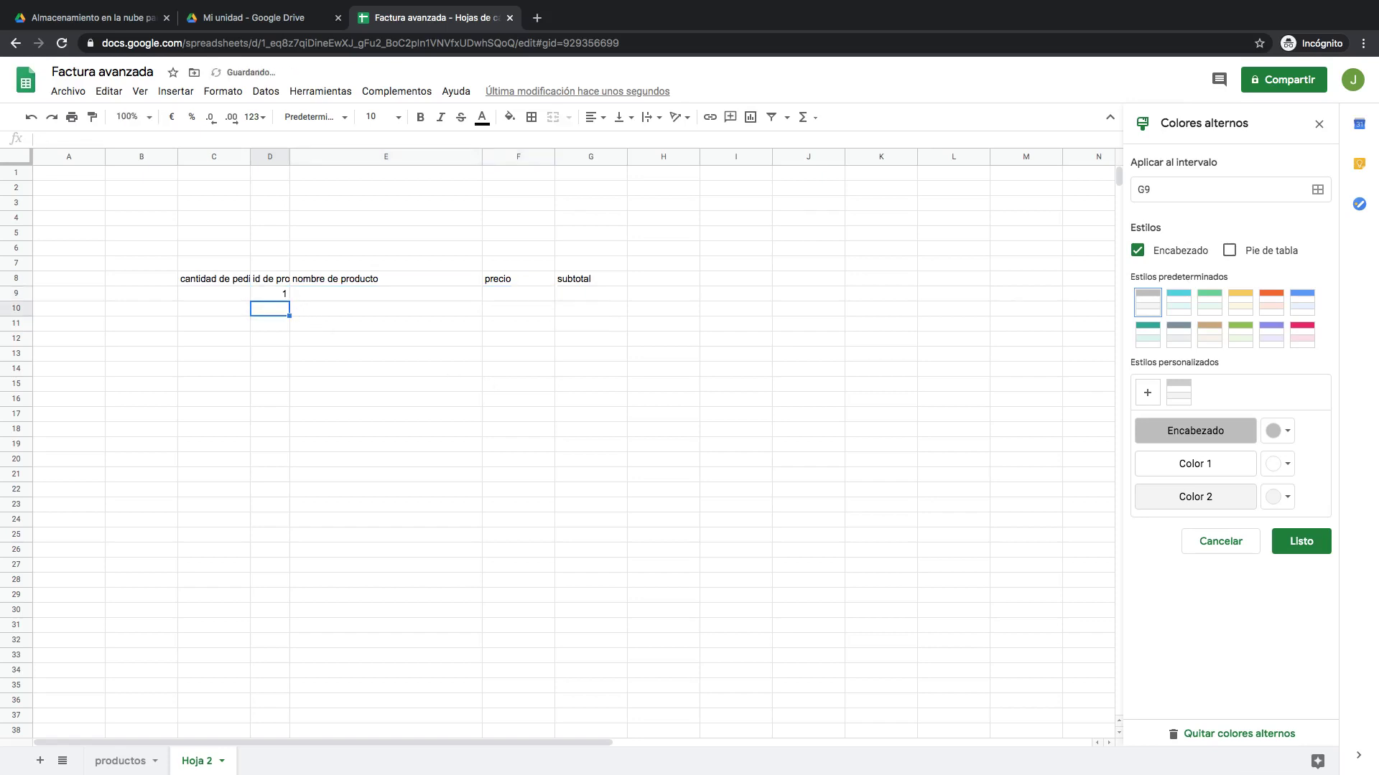
pyautogui.click(388, 291)
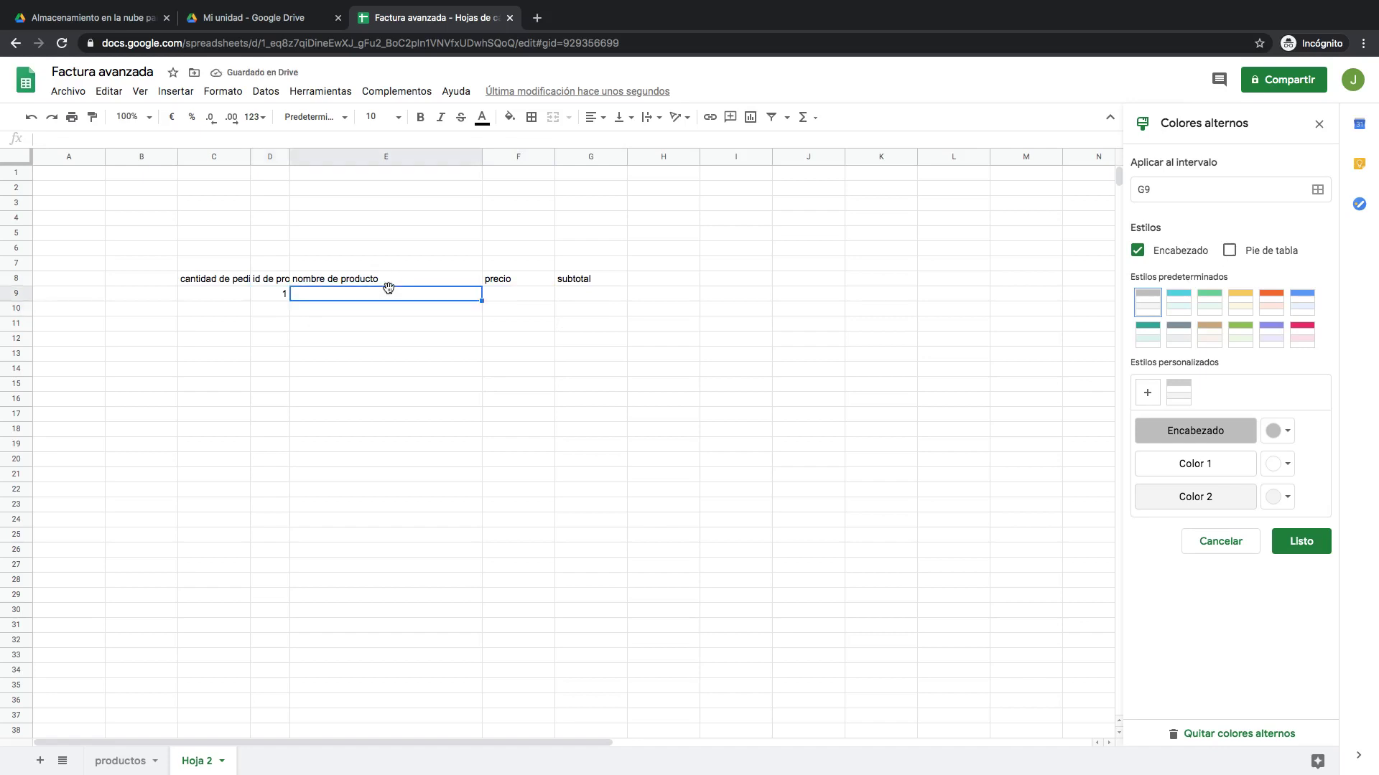
pyautogui.click(279, 294)
pyautogui.write('2')
pyautogui.press('Return')
pyautogui.click(133, 759)
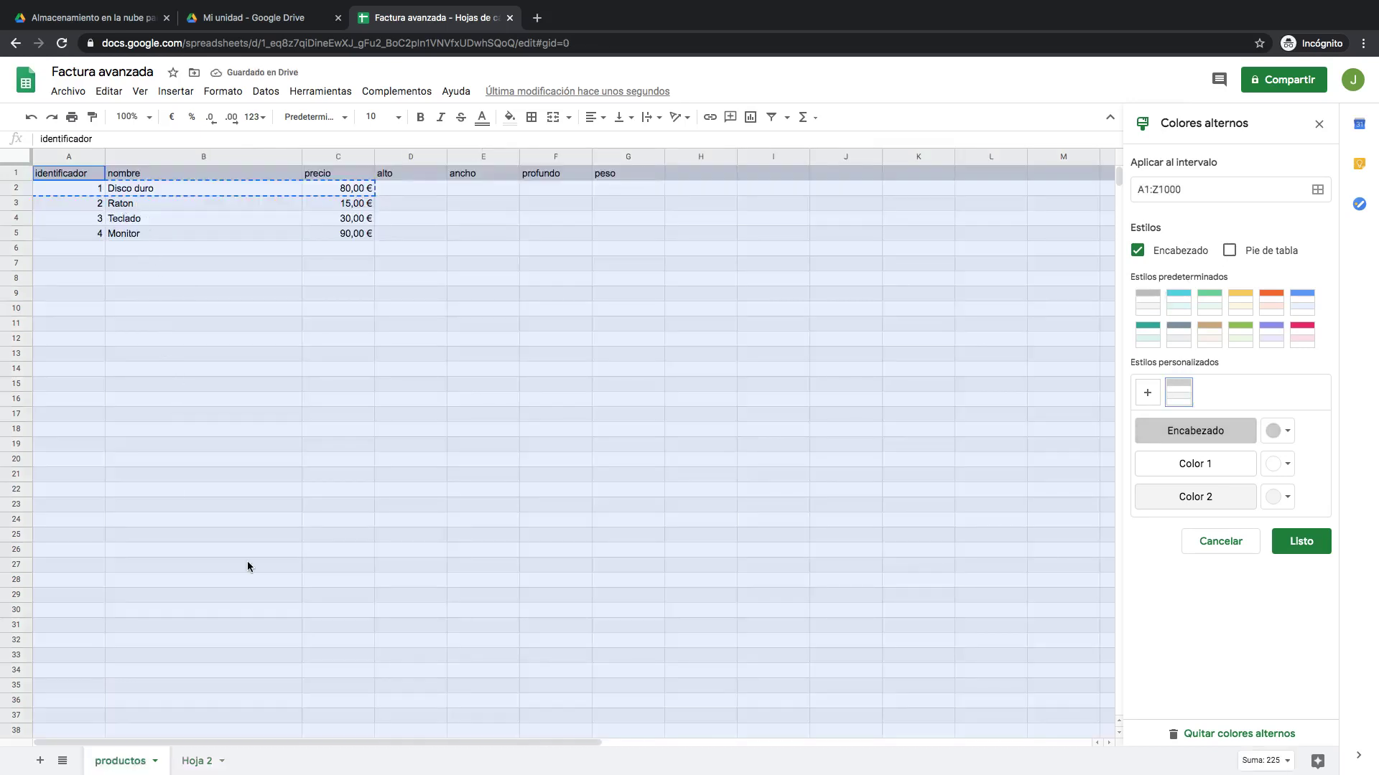
pyautogui.click(196, 759)
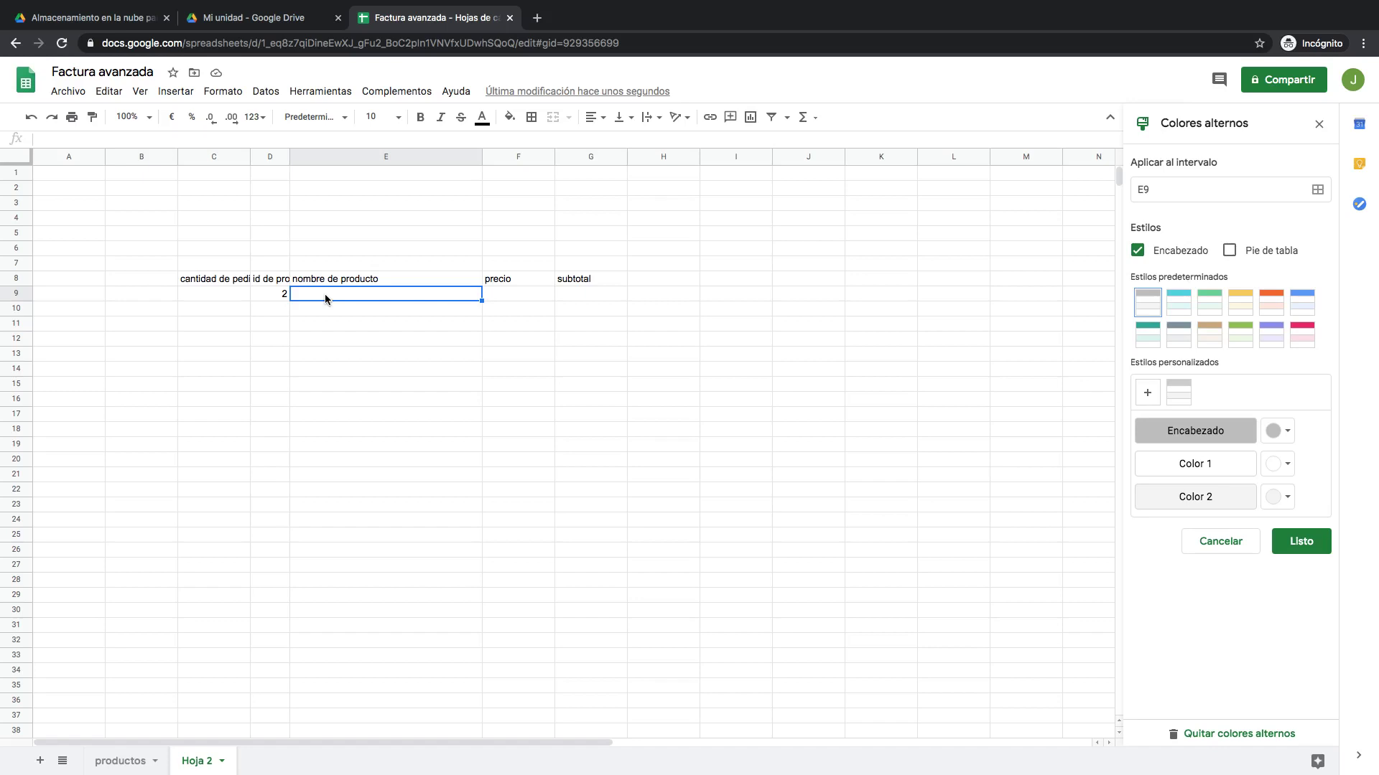
# Insert the BUSCARV lookup function in E9 with D9 as its search value
pyautogui.click(181, 94)
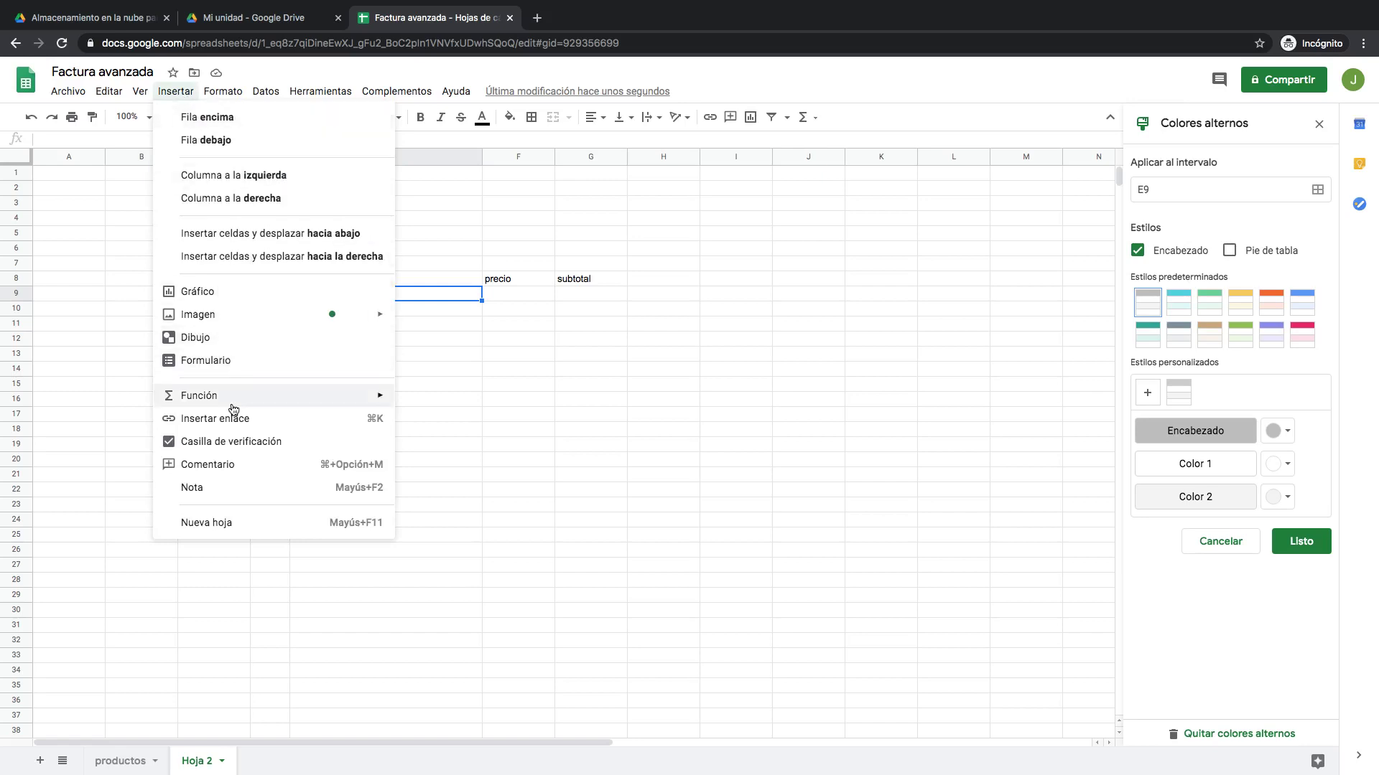
pyautogui.moveTo(237, 404)
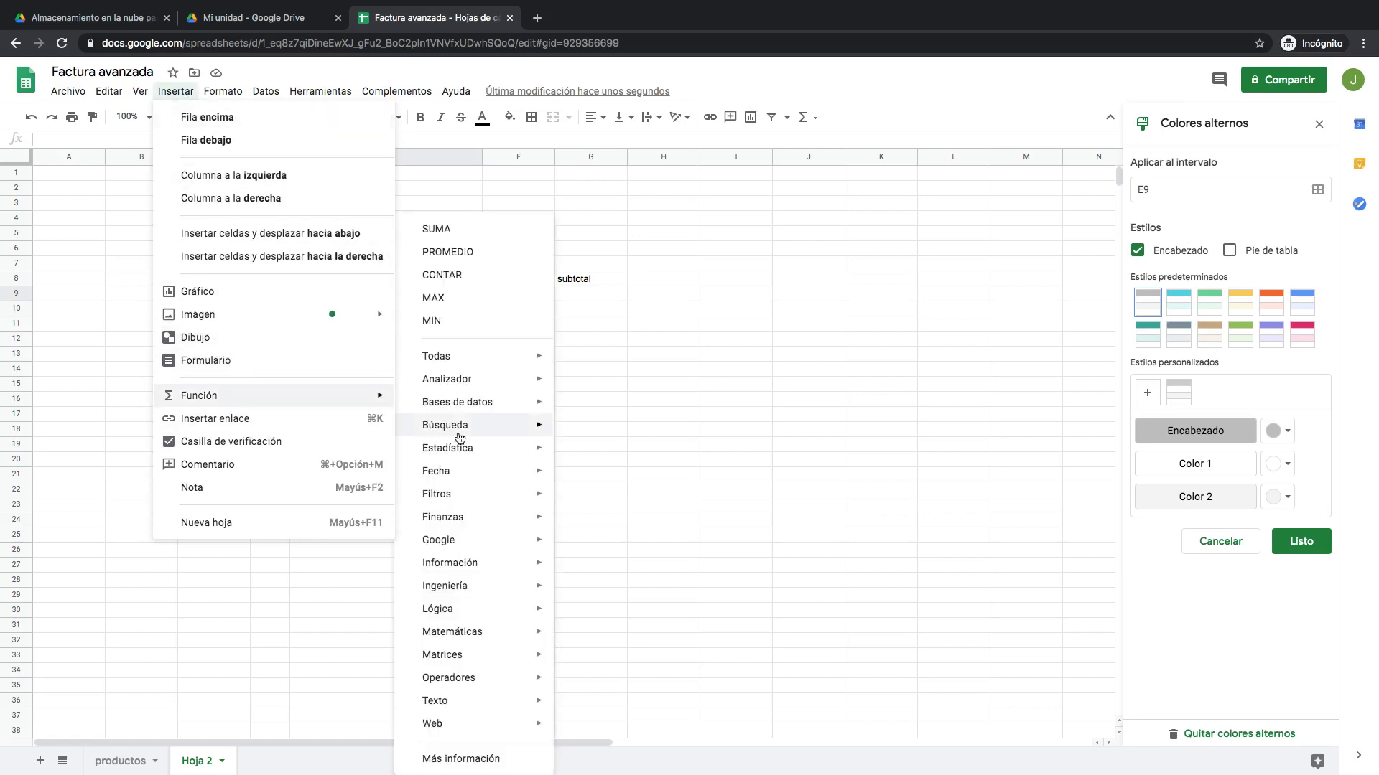
pyautogui.moveTo(459, 429)
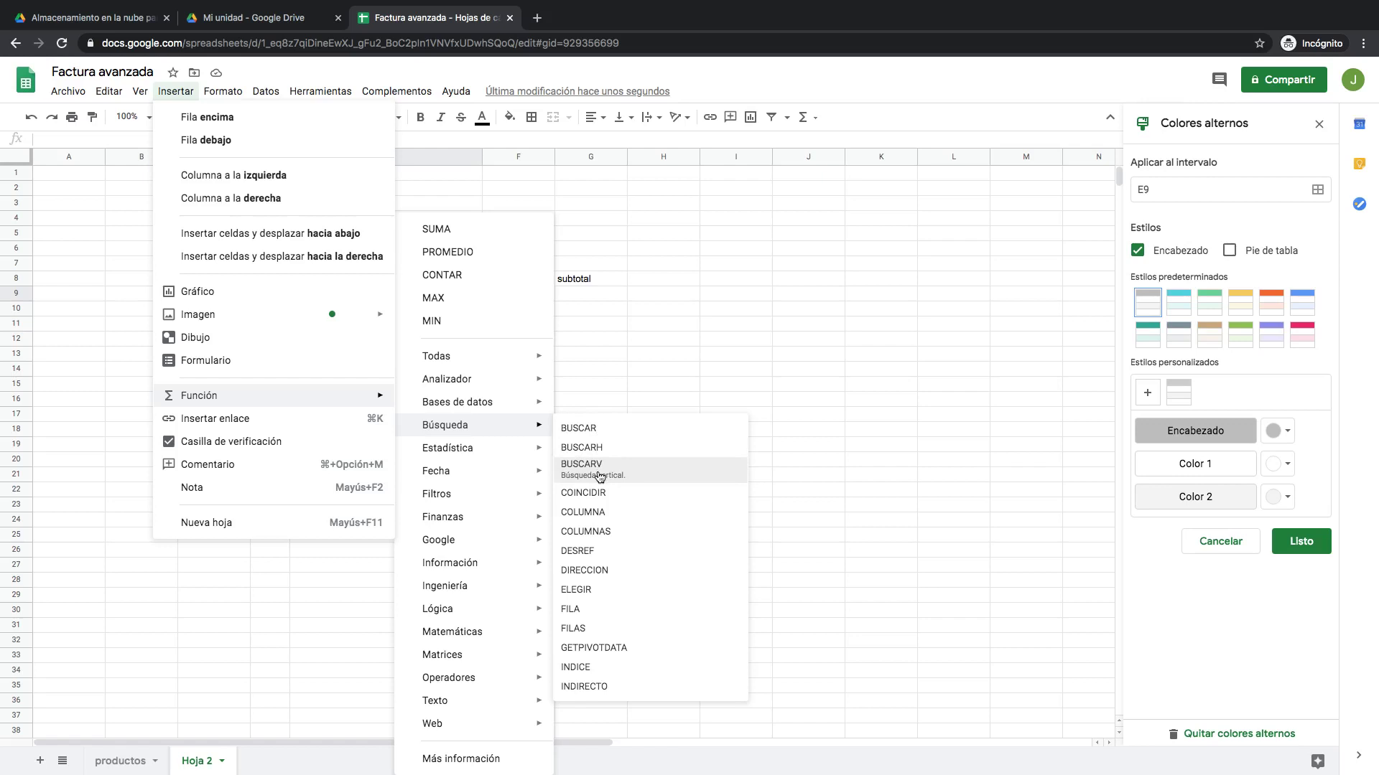
pyautogui.click(596, 471)
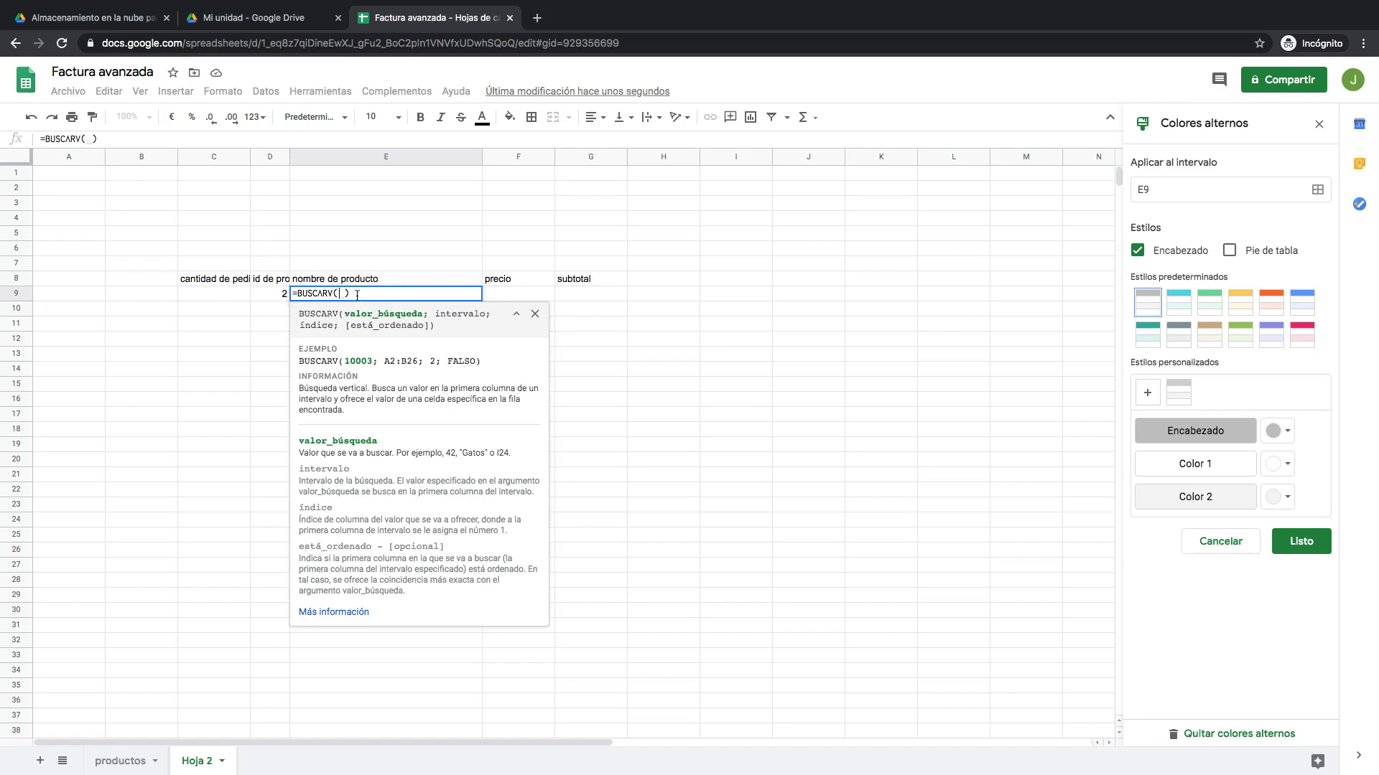
pyautogui.write('D9')
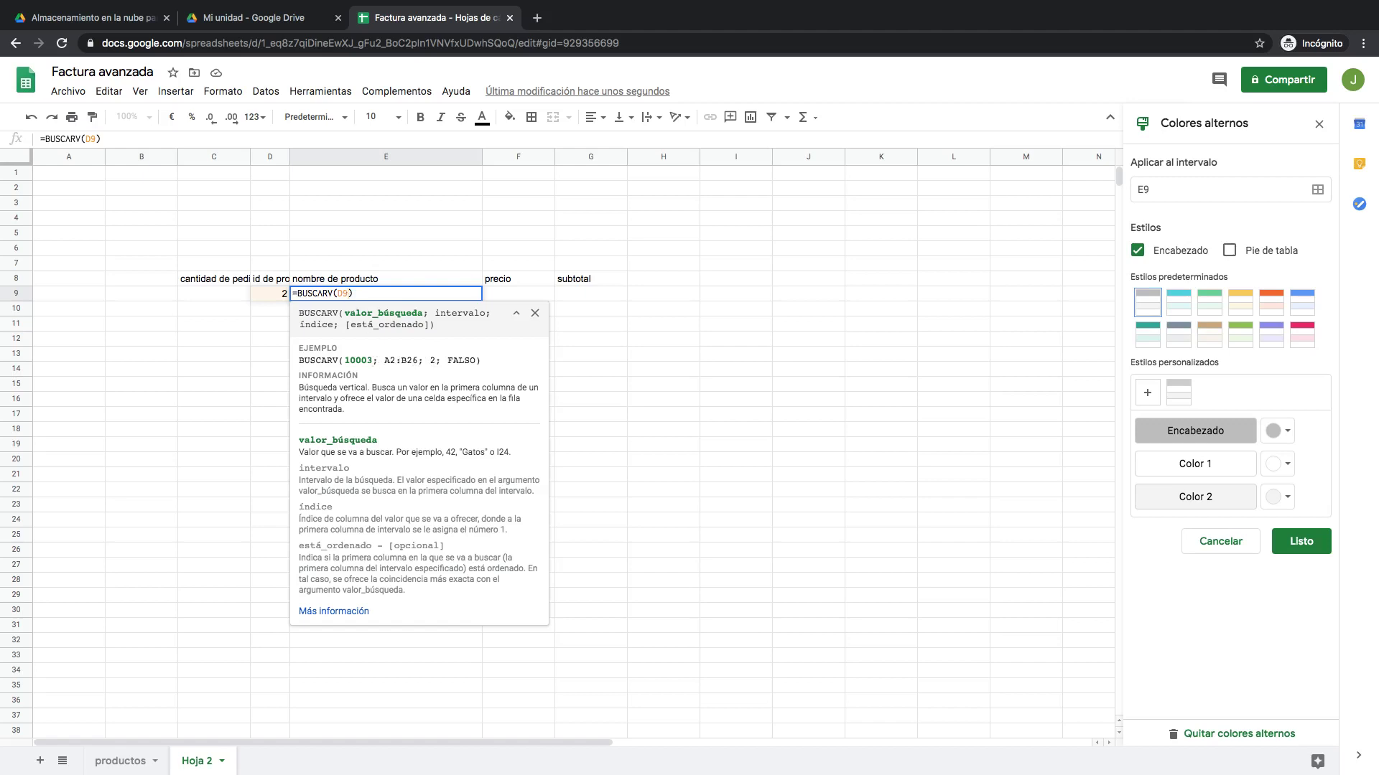
pyautogui.write(';')
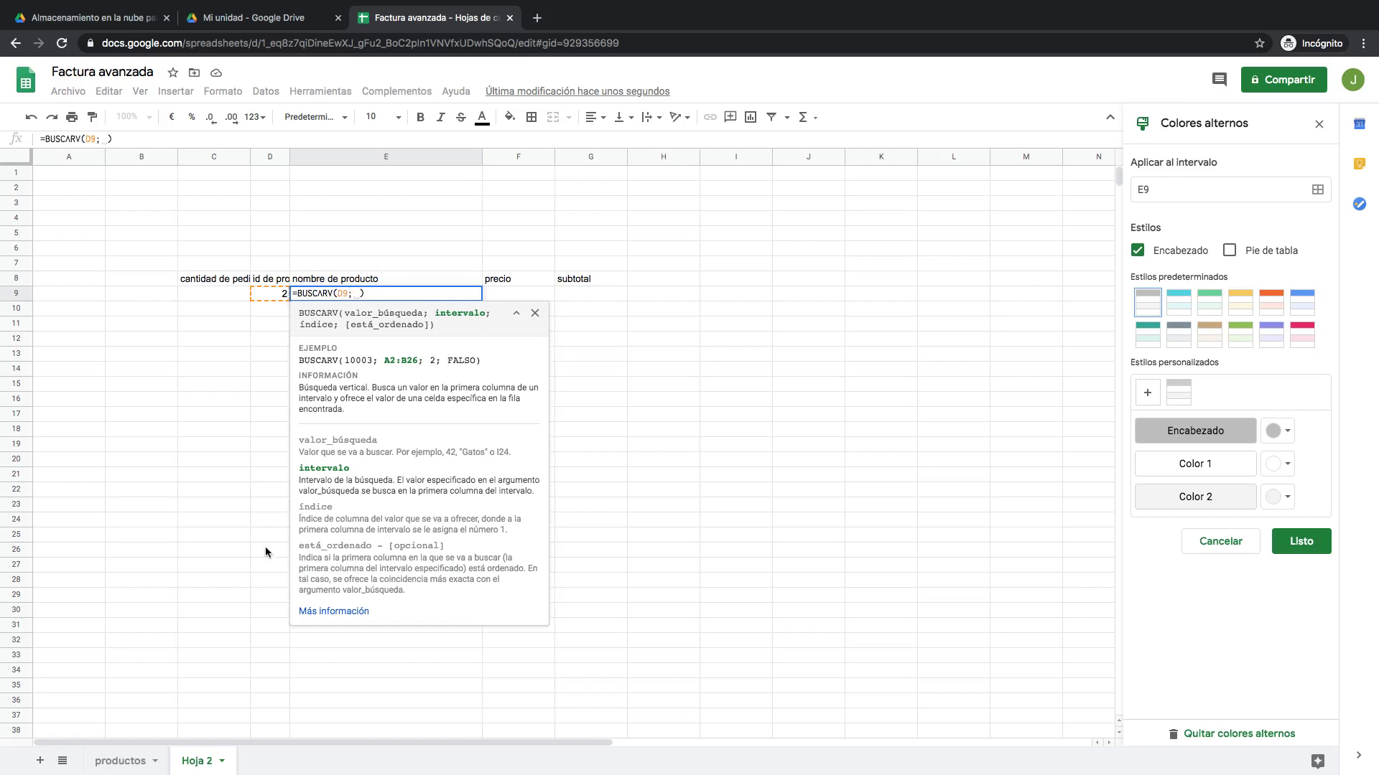
# Set the BUSCARV lookup range to productos!A2:G36 and continue to the index argument
pyautogui.click(130, 762)
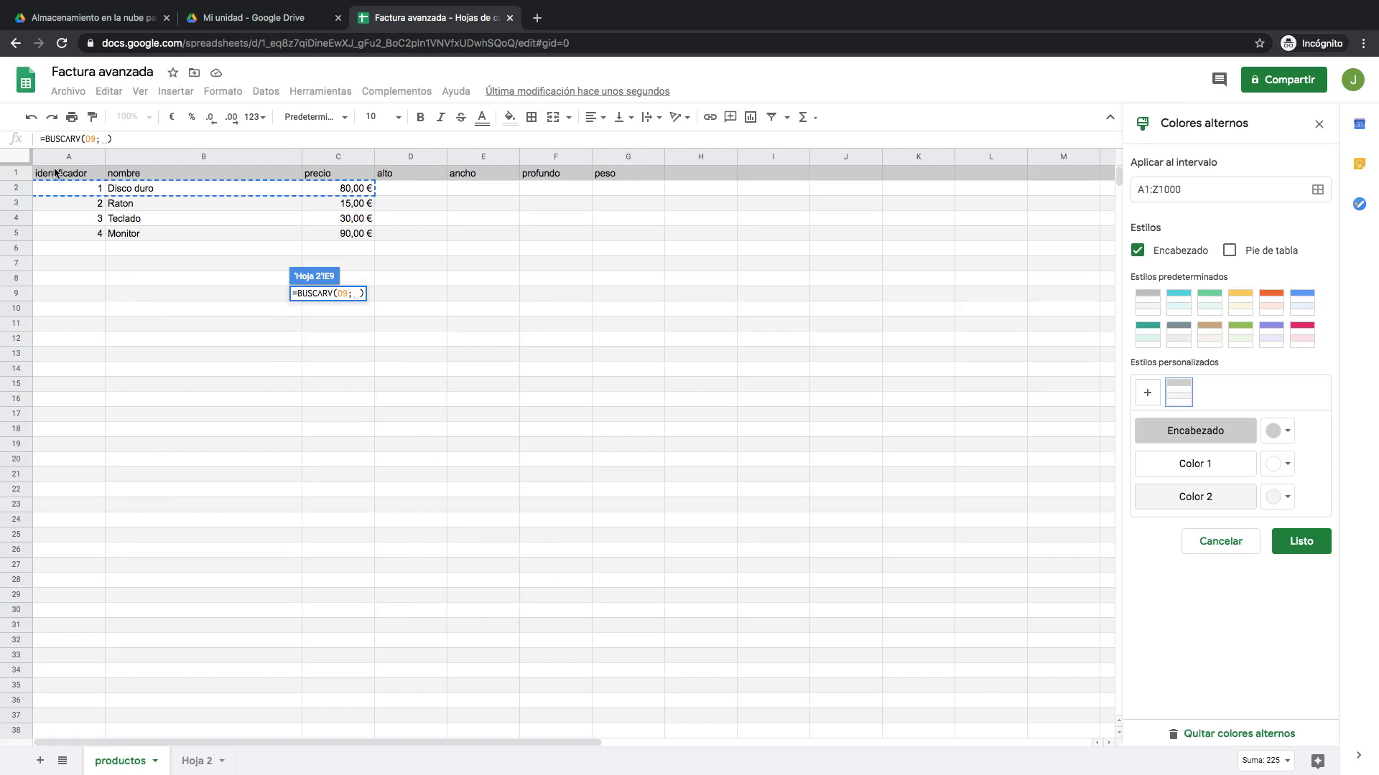
pyautogui.moveTo(59, 191); pyautogui.dragTo(634, 704)
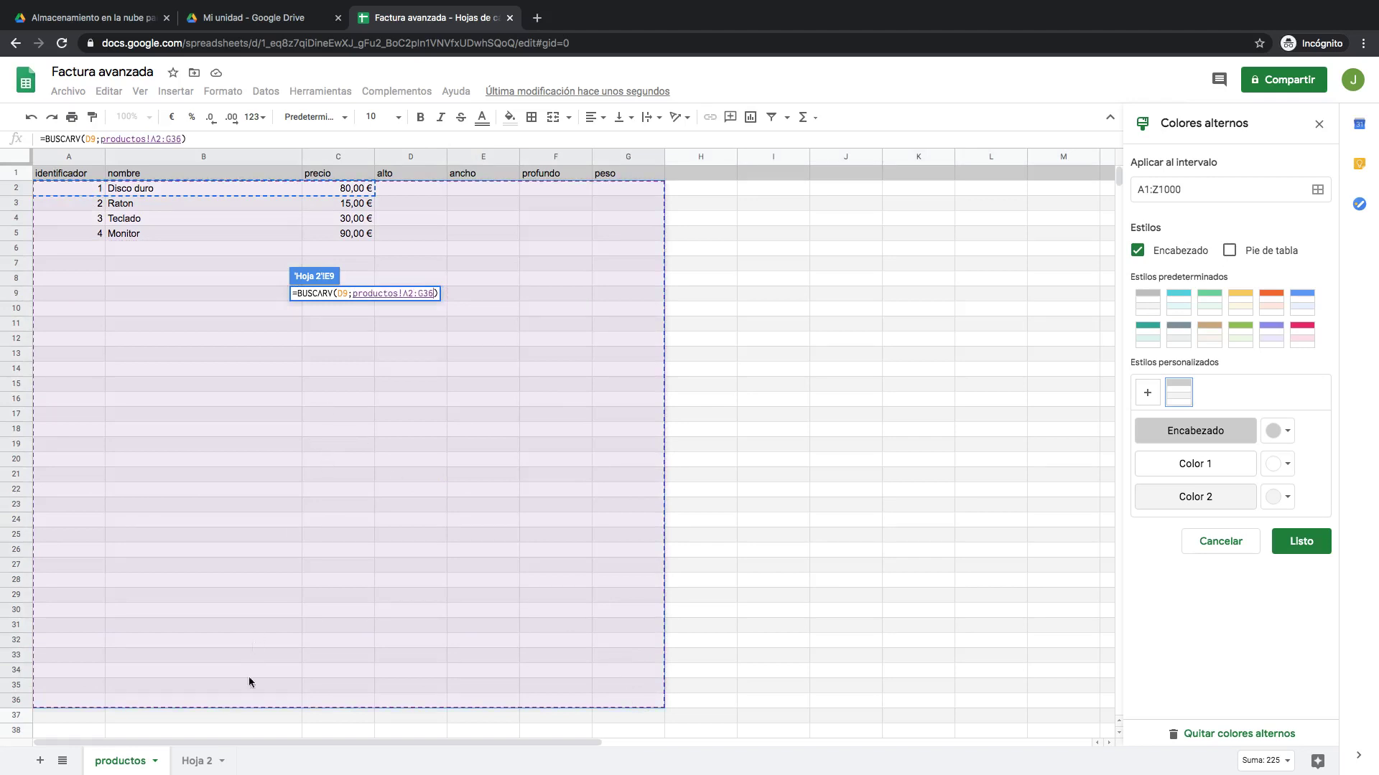
pyautogui.click(197, 764)
pyautogui.click(433, 292)
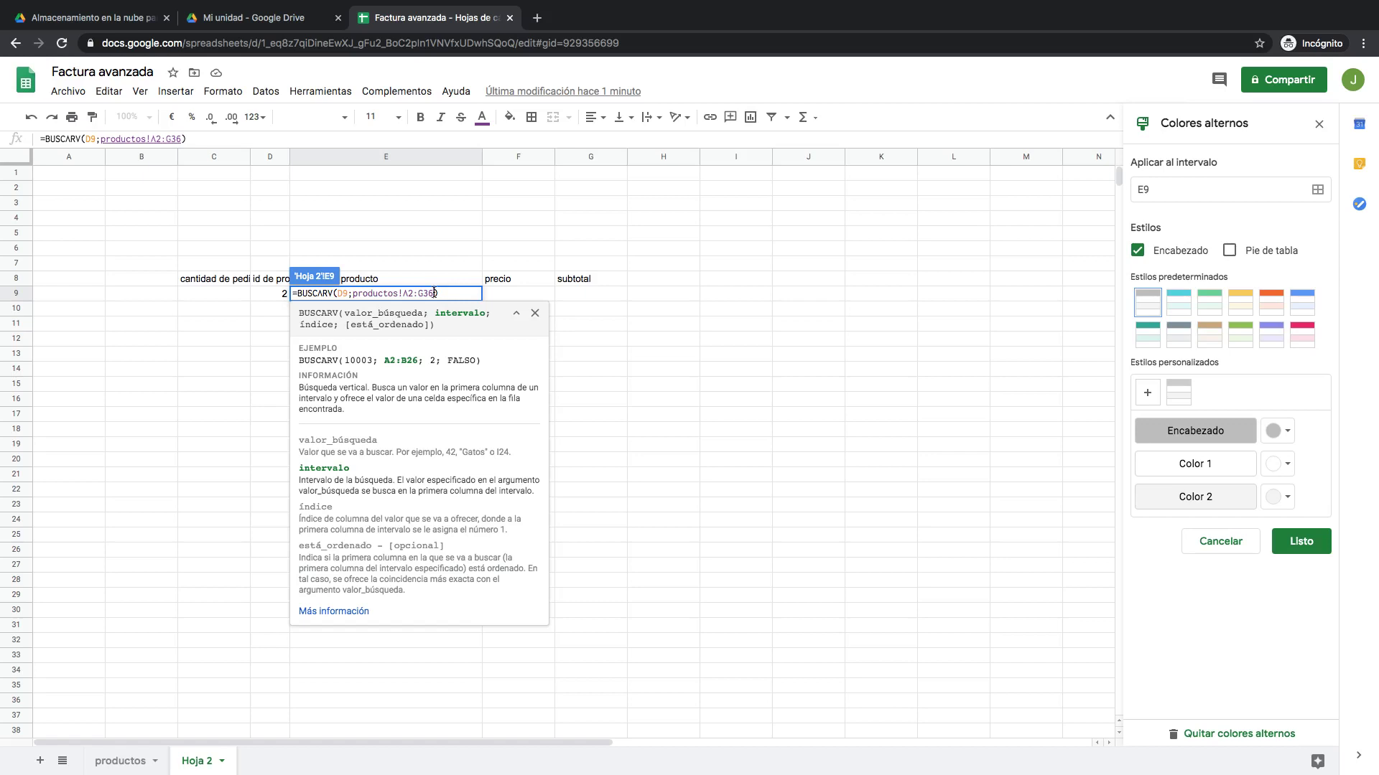
pyautogui.write(';')
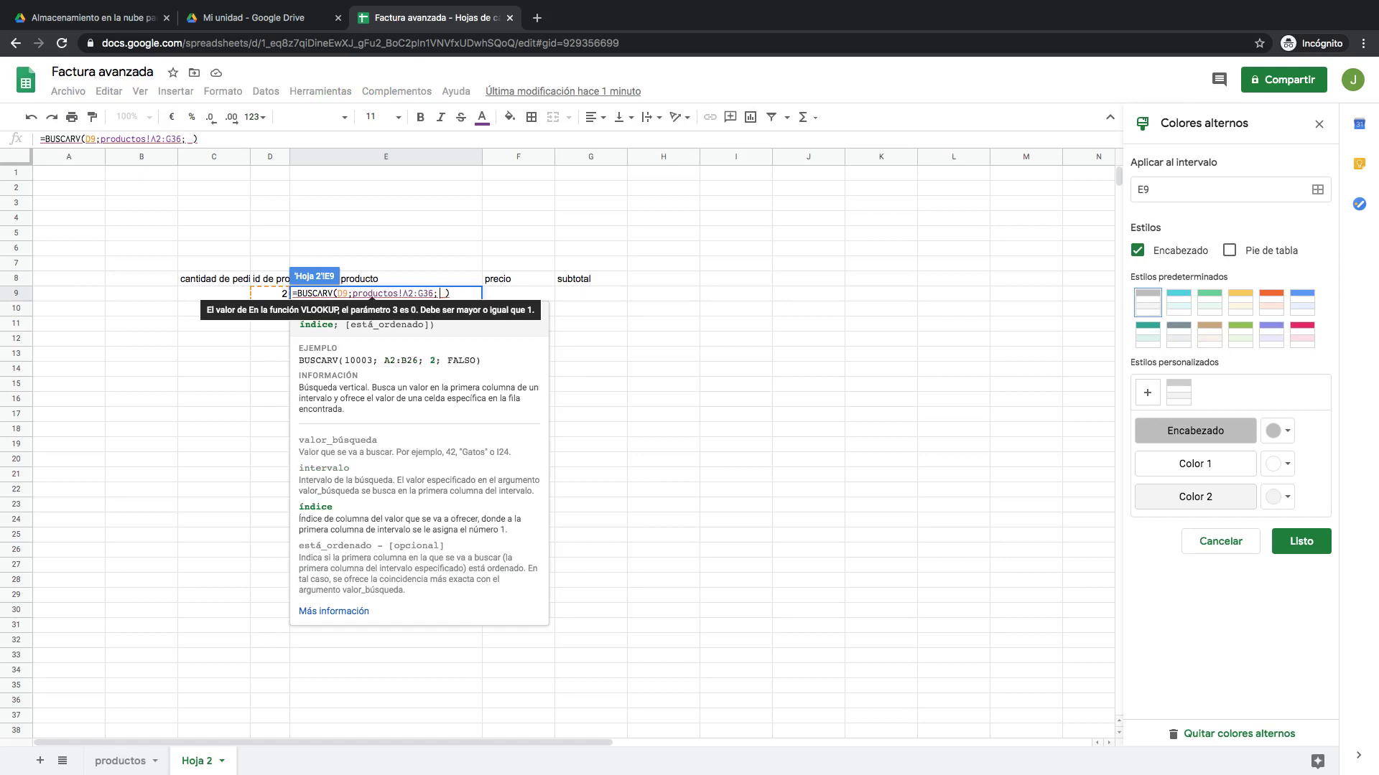
# Try a productos range as the BUSCARV index argument in E9, ending with productos!A2:A36
pyautogui.click(132, 765)
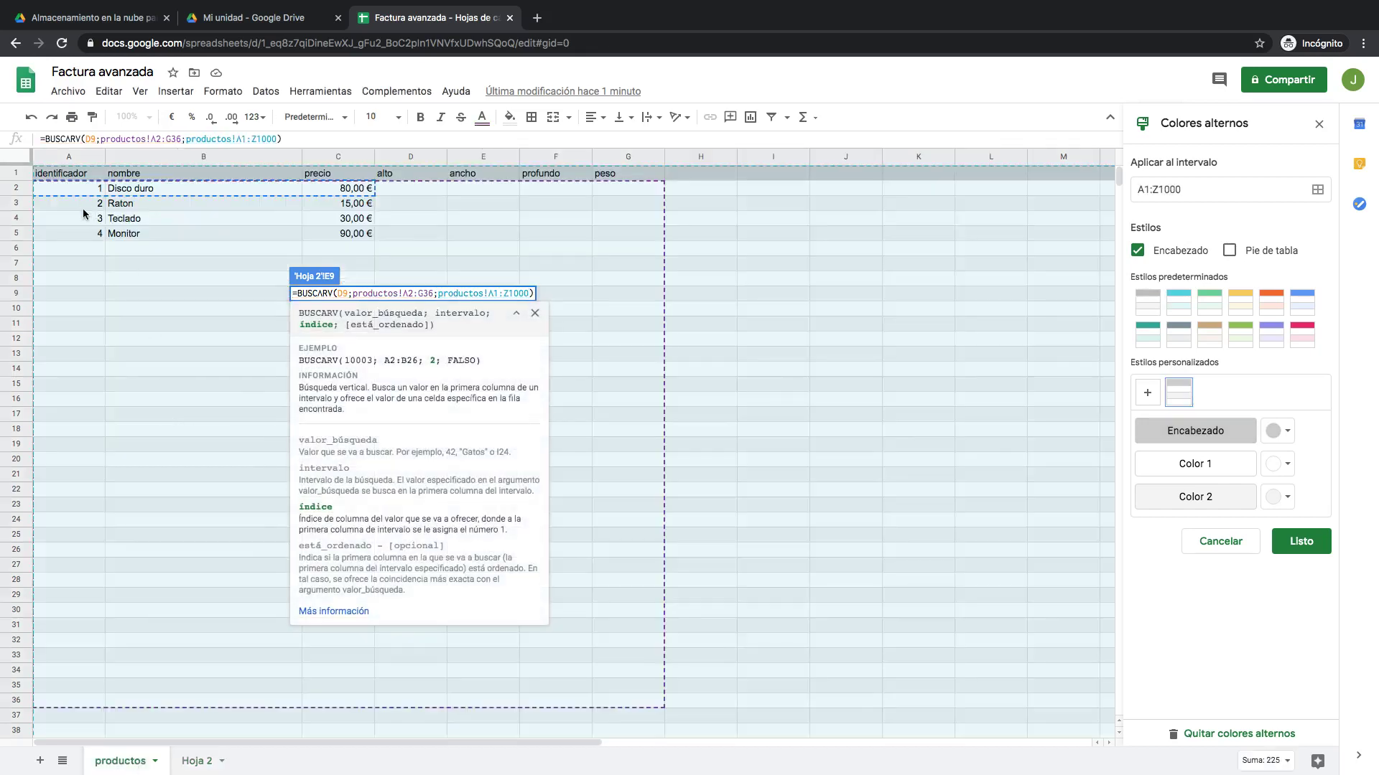
pyautogui.press('Return')
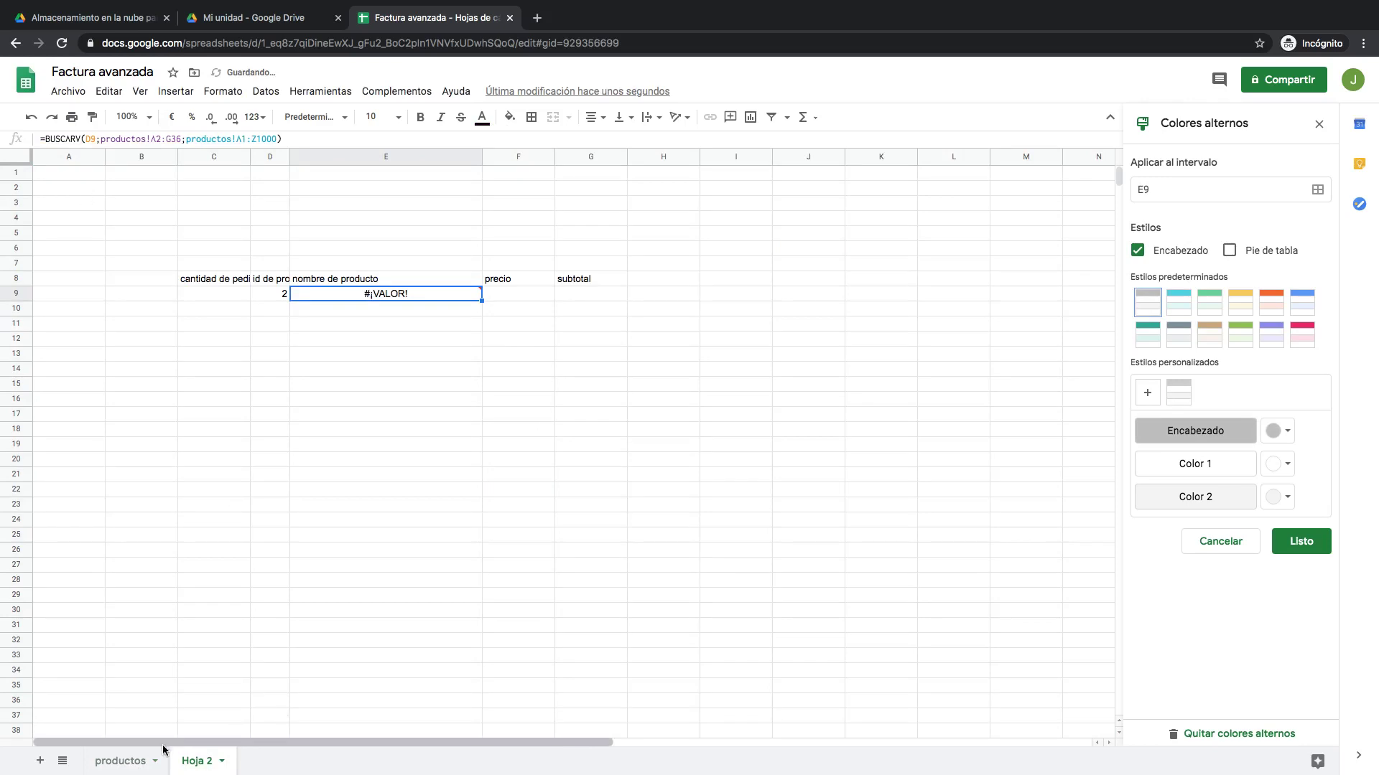
pyautogui.click(130, 761)
pyautogui.moveTo(97, 189); pyautogui.dragTo(93, 706)
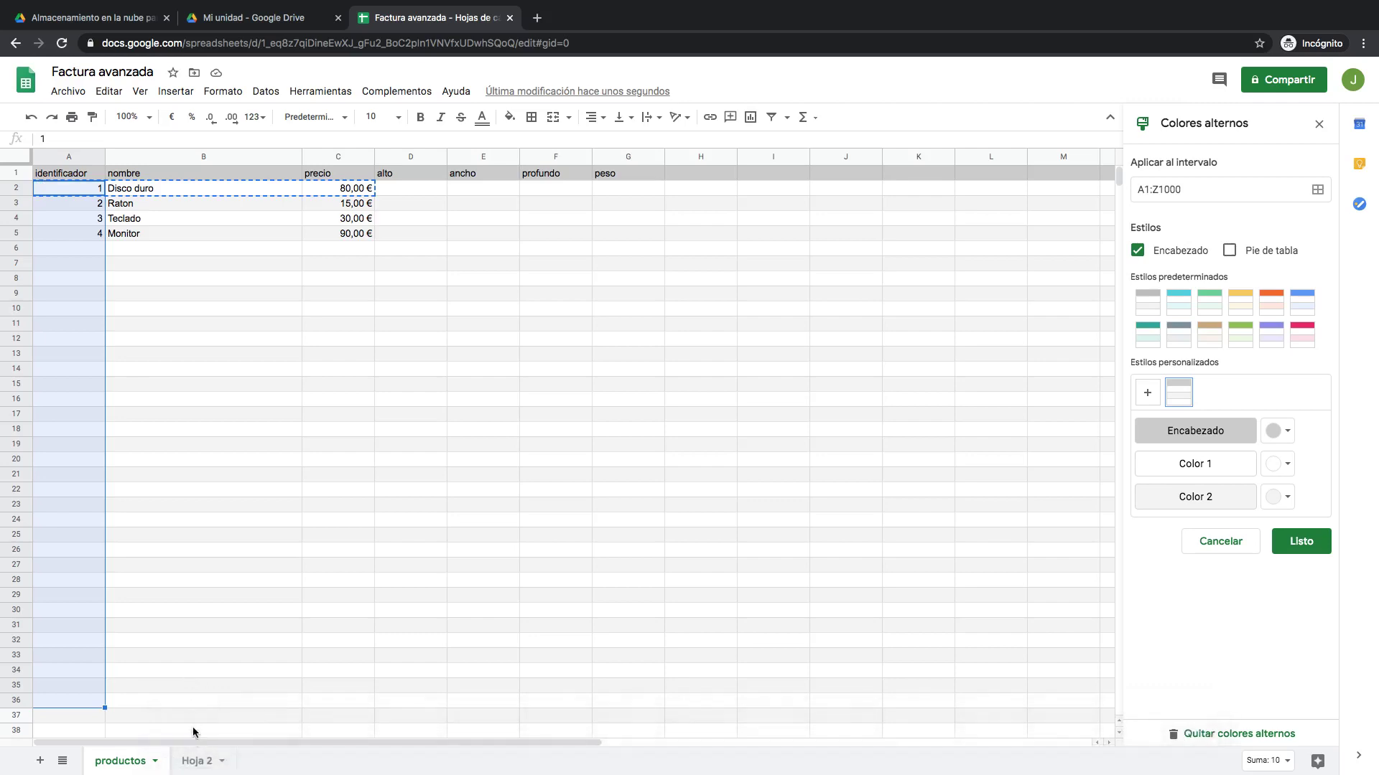
pyautogui.click(201, 760)
pyautogui.moveTo(400, 297)
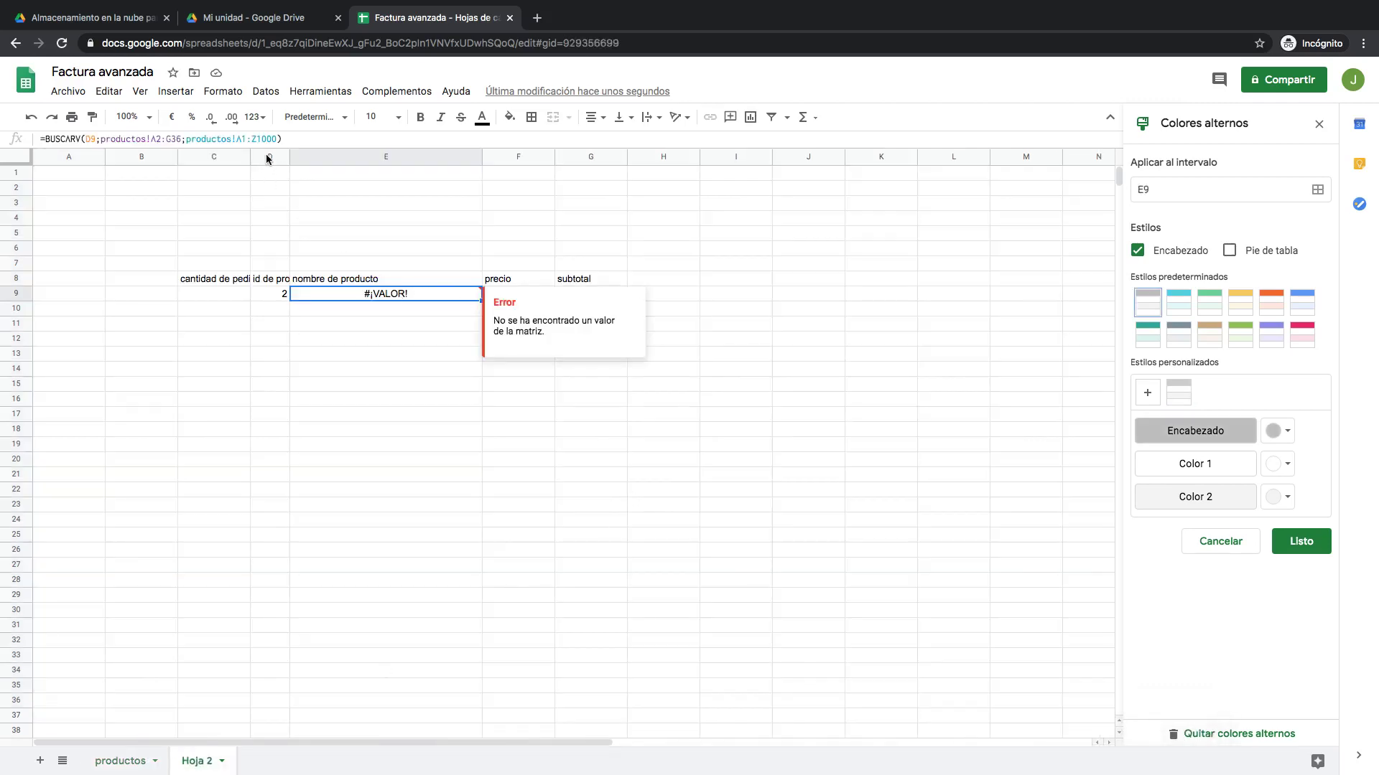
pyautogui.moveTo(277, 139); pyautogui.dragTo(243, 139)
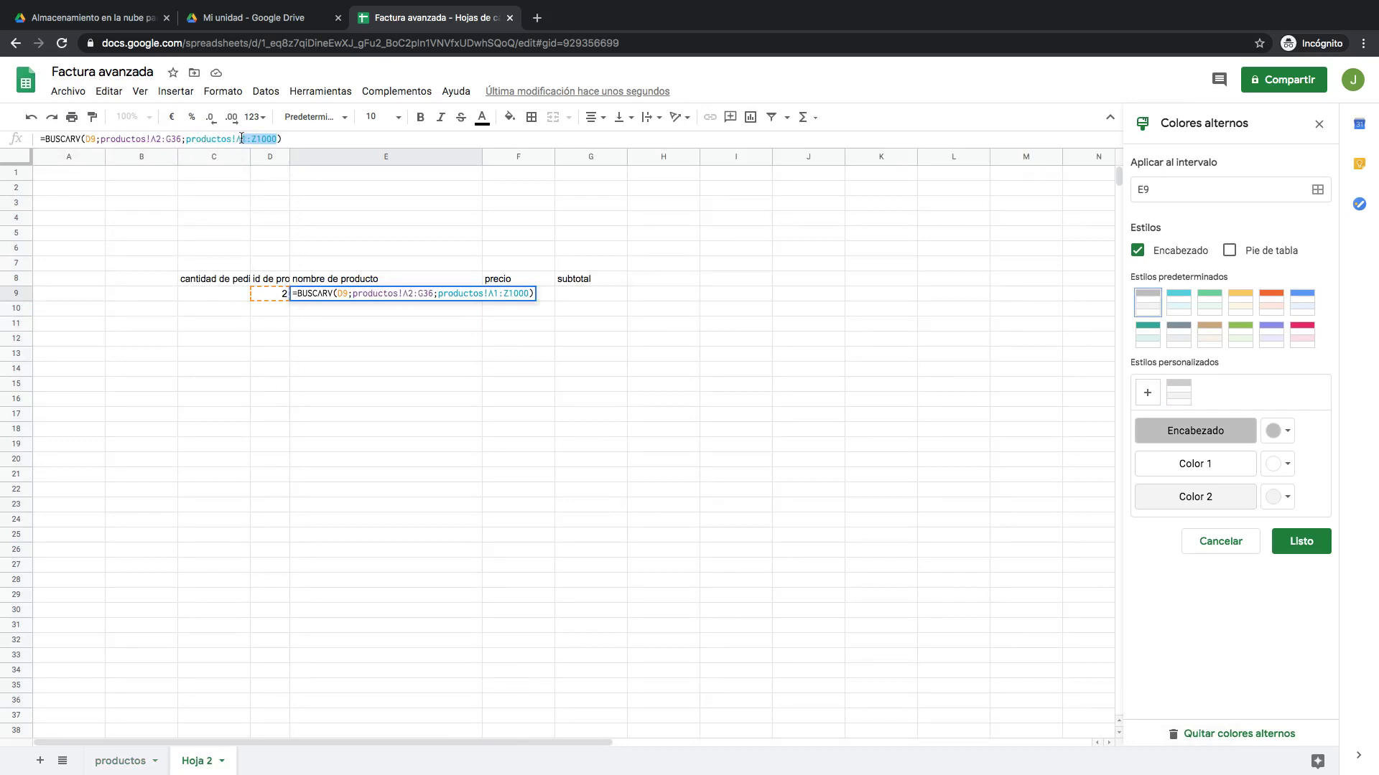
pyautogui.write('2:')
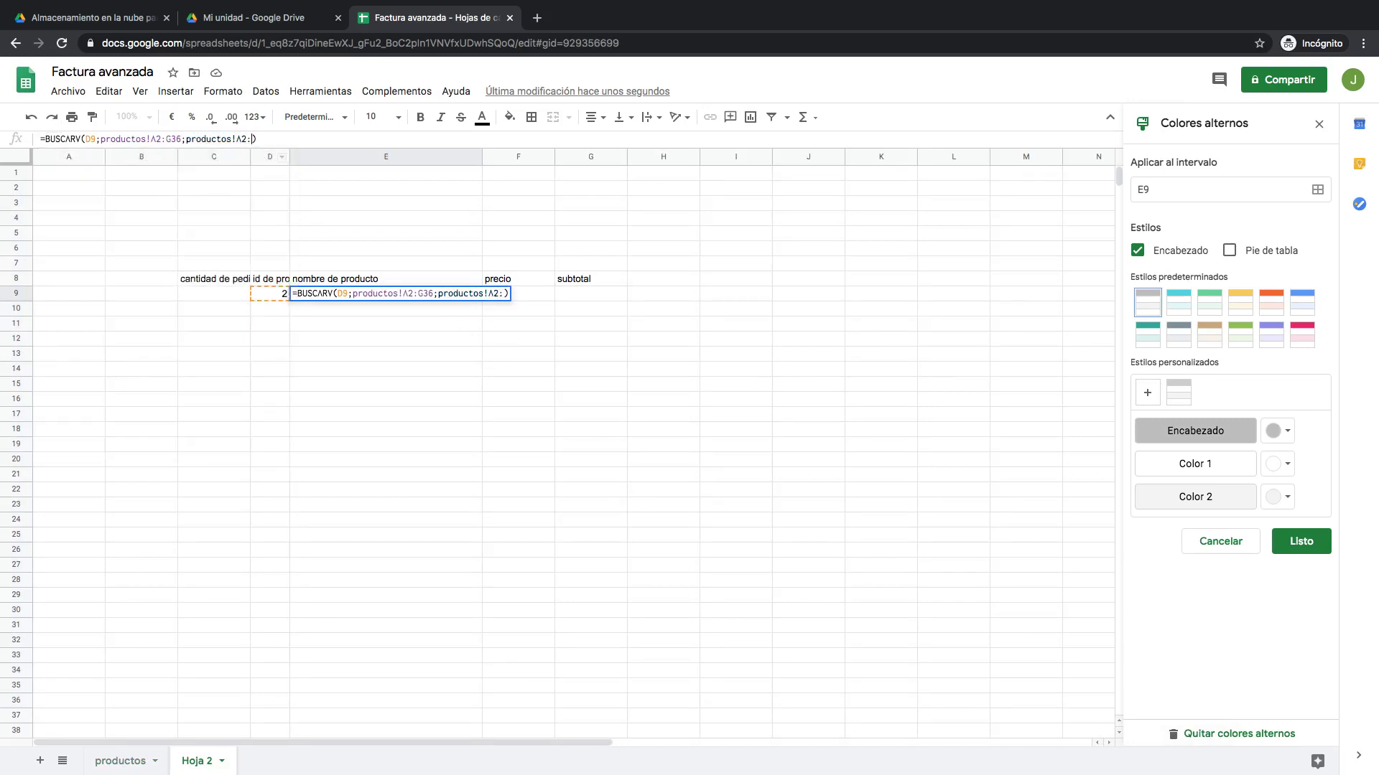
pyautogui.write('A3')
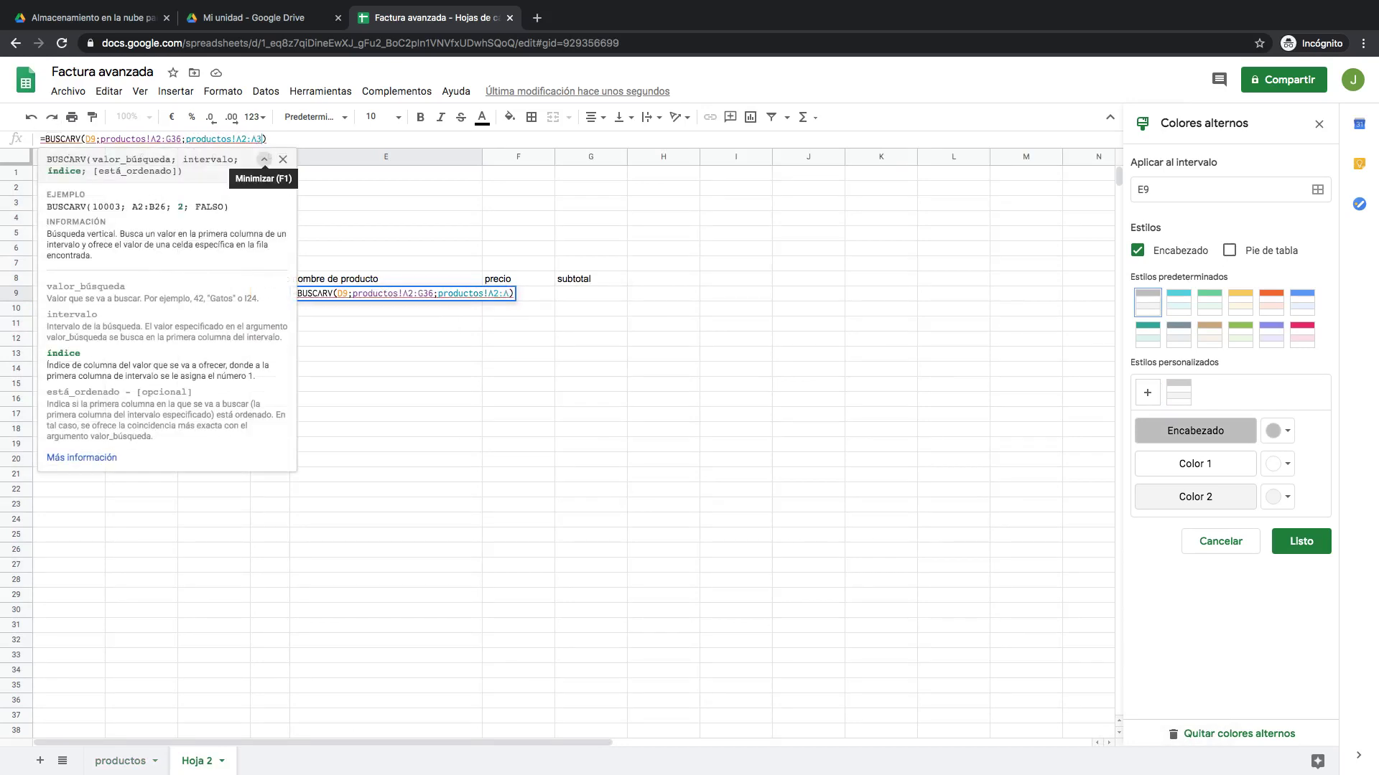
pyautogui.press('Return')
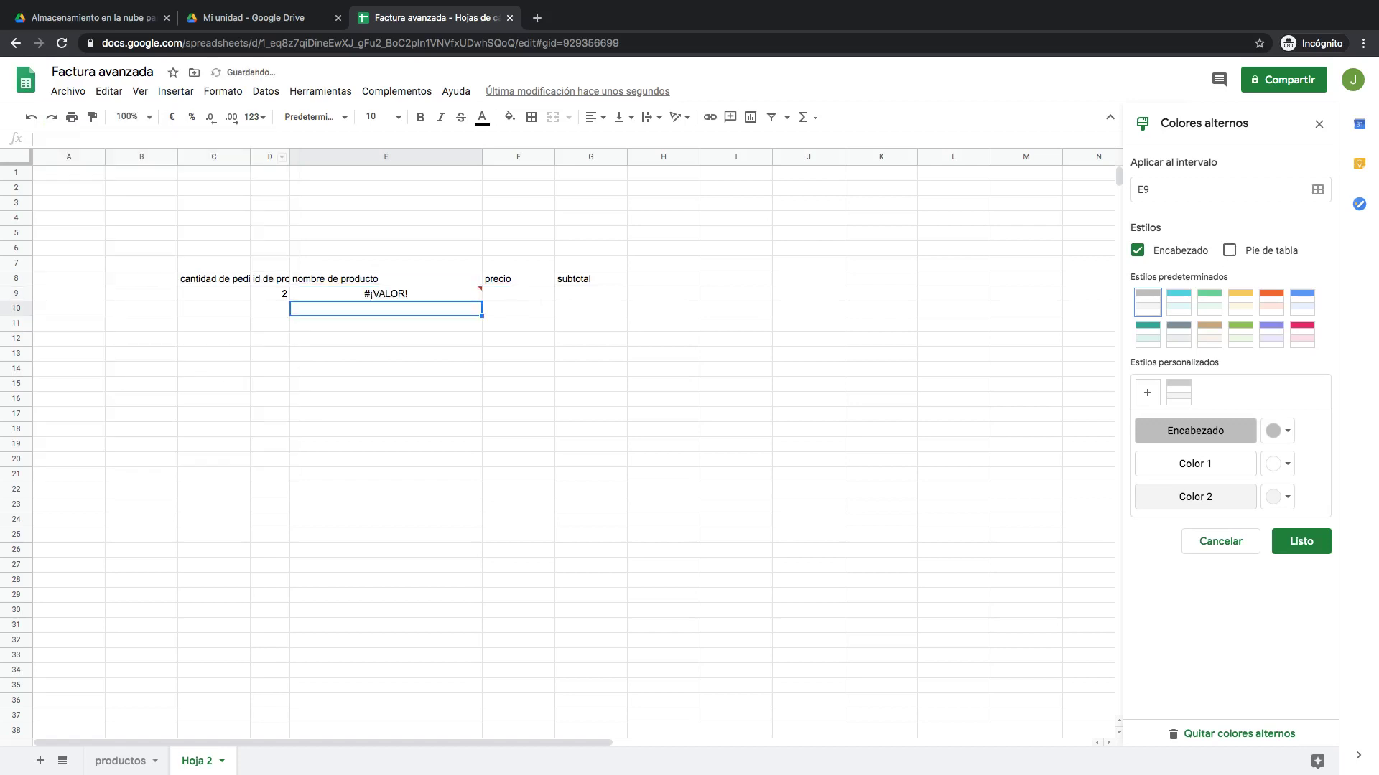
# Replace the range in the third BUSCARV argument of E9 with a column index number
pyautogui.click(386, 294)
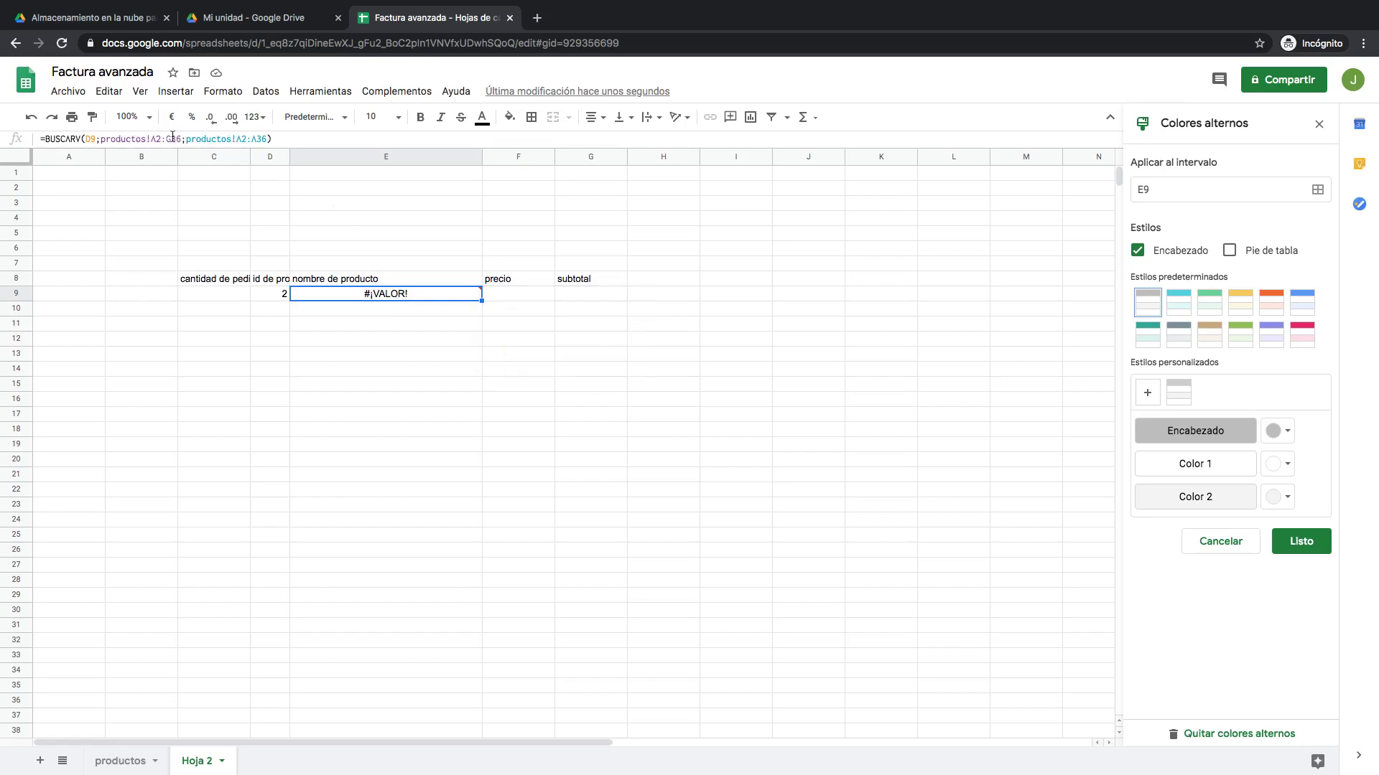
pyautogui.moveTo(188, 138); pyautogui.dragTo(264, 139)
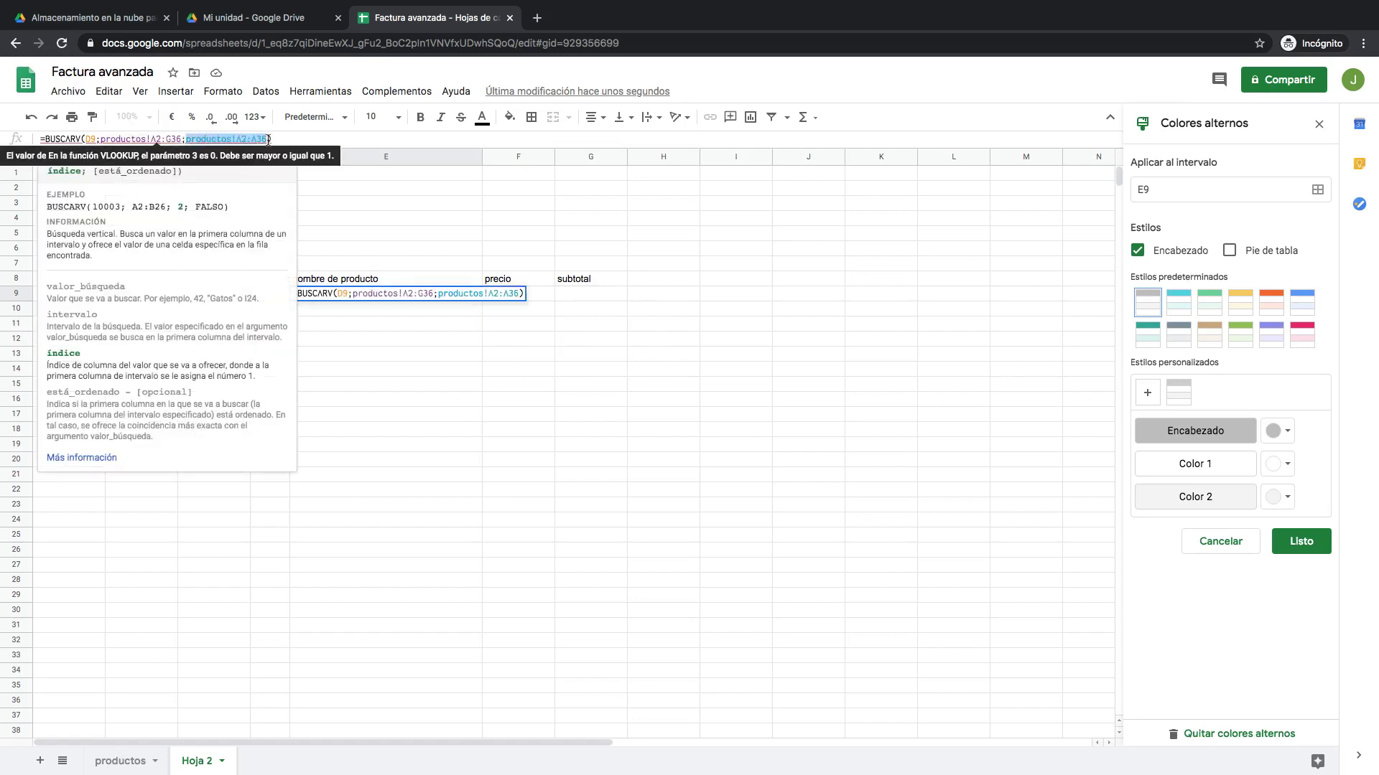
pyautogui.click(248, 144)
pyautogui.moveTo(267, 138); pyautogui.dragTo(186, 139)
pyautogui.write('2')
pyautogui.press('Return')
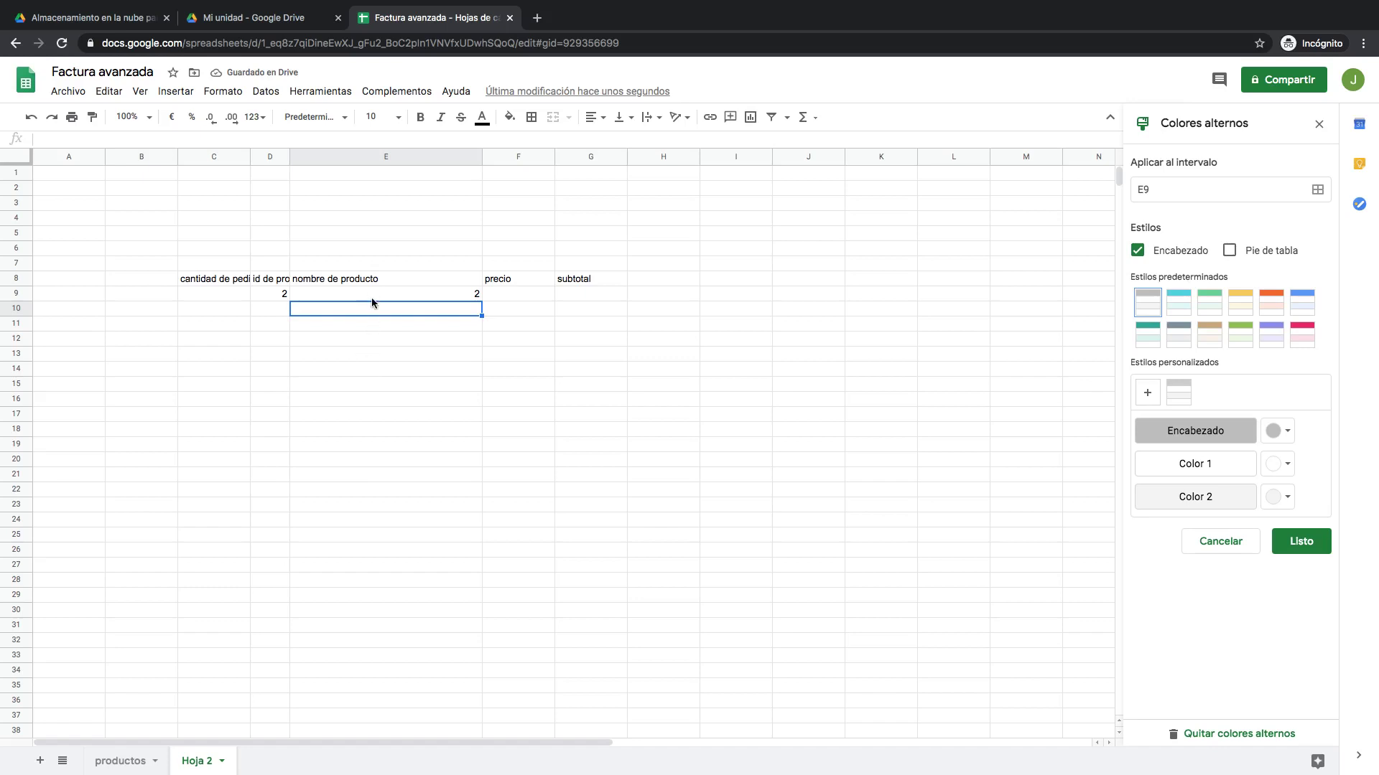
# Check the column order in productos and set the BUSCARV column index in E9 to 2 for the product name
pyautogui.click(115, 760)
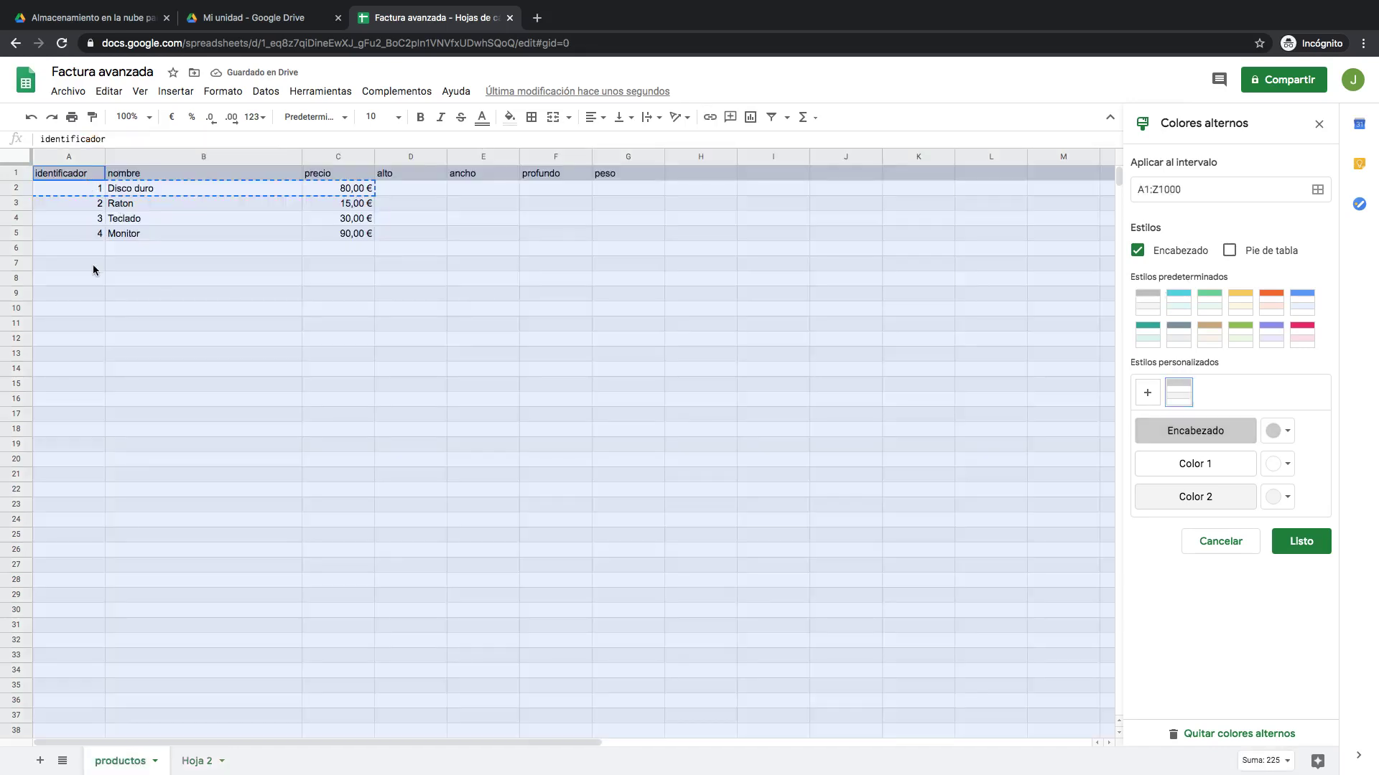
pyautogui.click(201, 758)
pyautogui.click(190, 136)
pyautogui.write(';1')
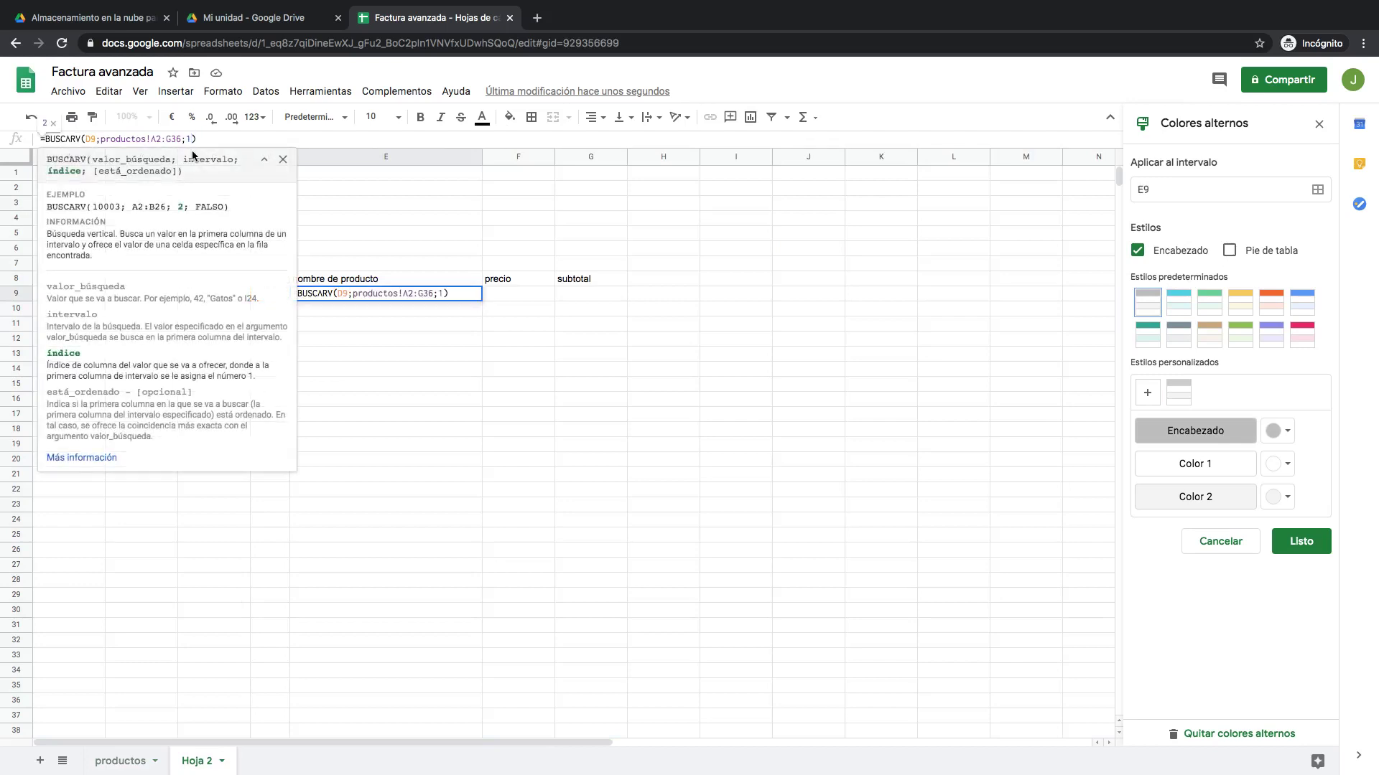
pyautogui.press('Return')
# Test the product name lookup by entering product ids 1 and 2 in D9
pyautogui.click(274, 295)
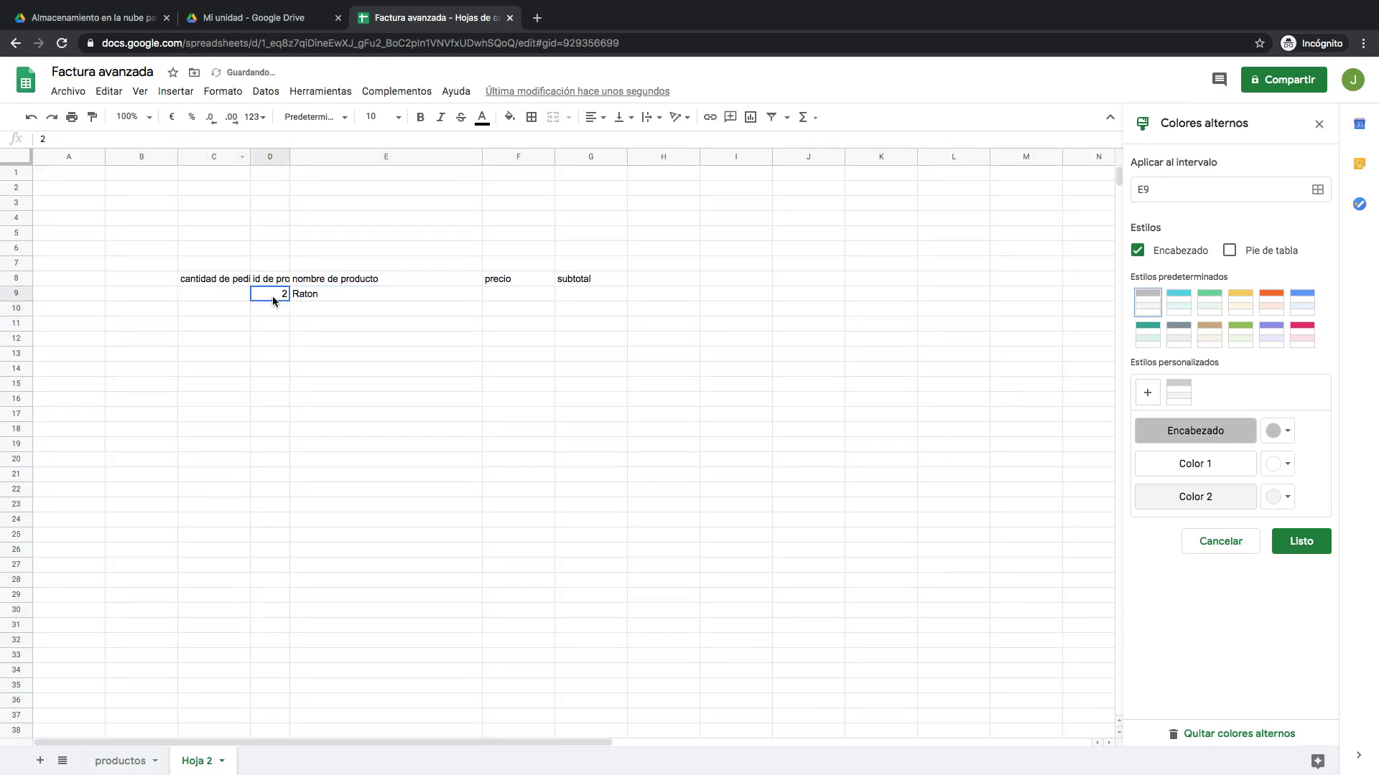
pyautogui.write('1')
pyautogui.press('Return')
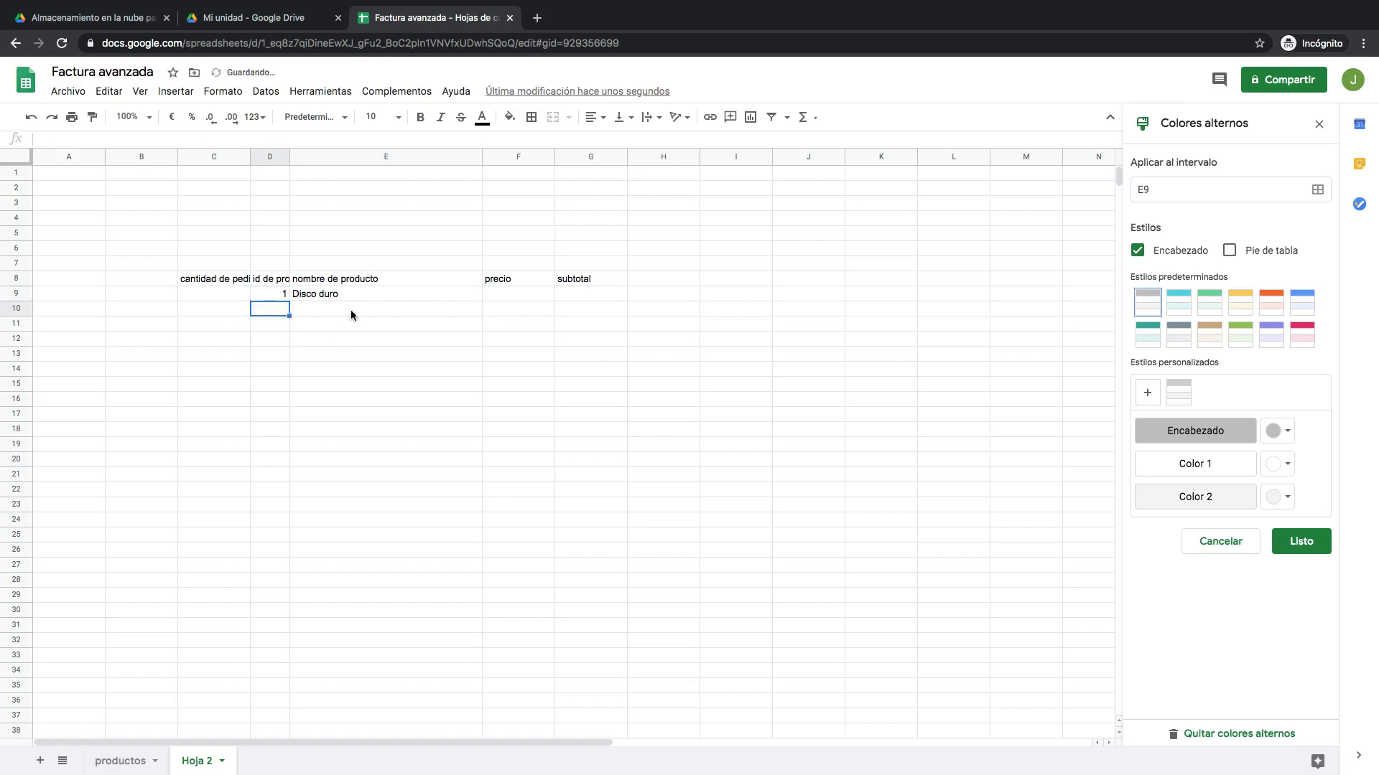
pyautogui.click(278, 294)
pyautogui.write('2')
pyautogui.press('Return')
pyautogui.click(280, 293)
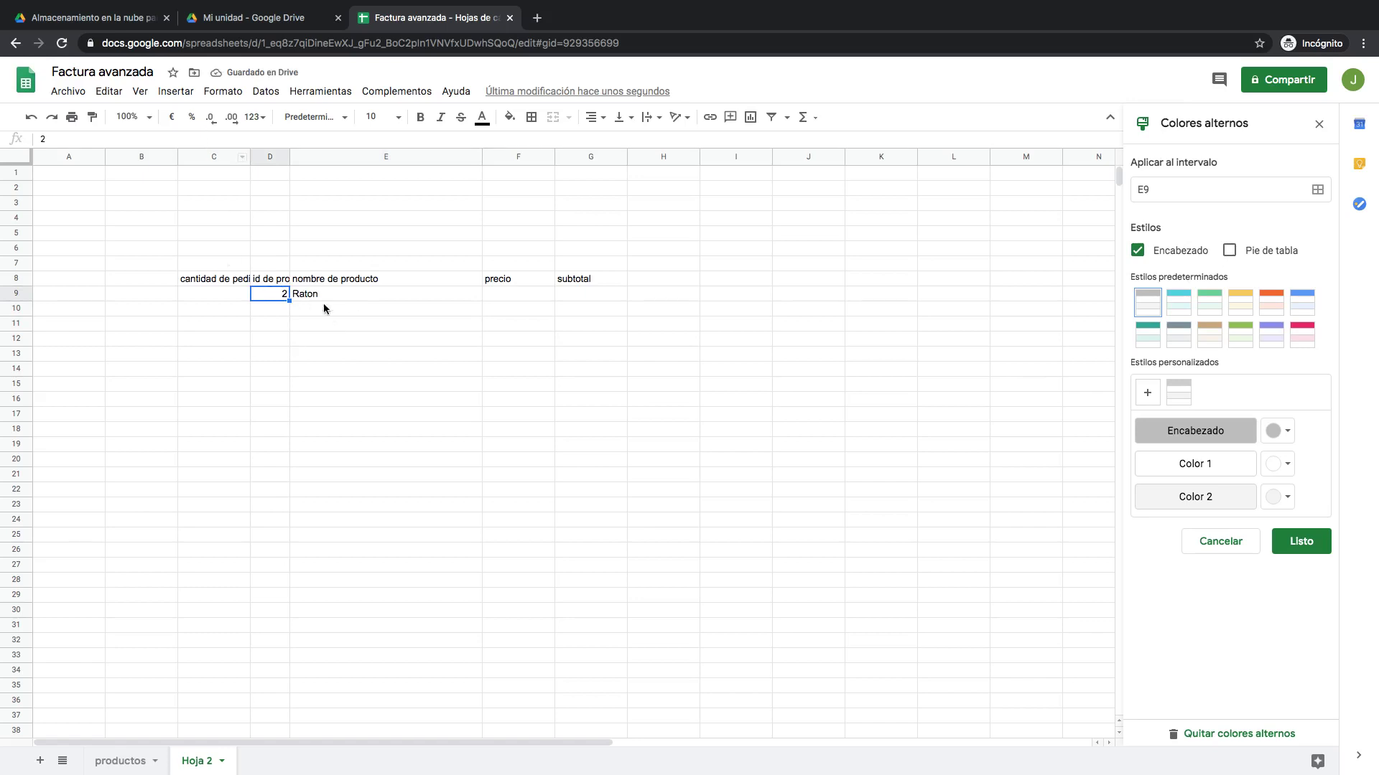
# Compare the E9 lookup with the productos sheet and enter product id 3 in D9
pyautogui.click(341, 294)
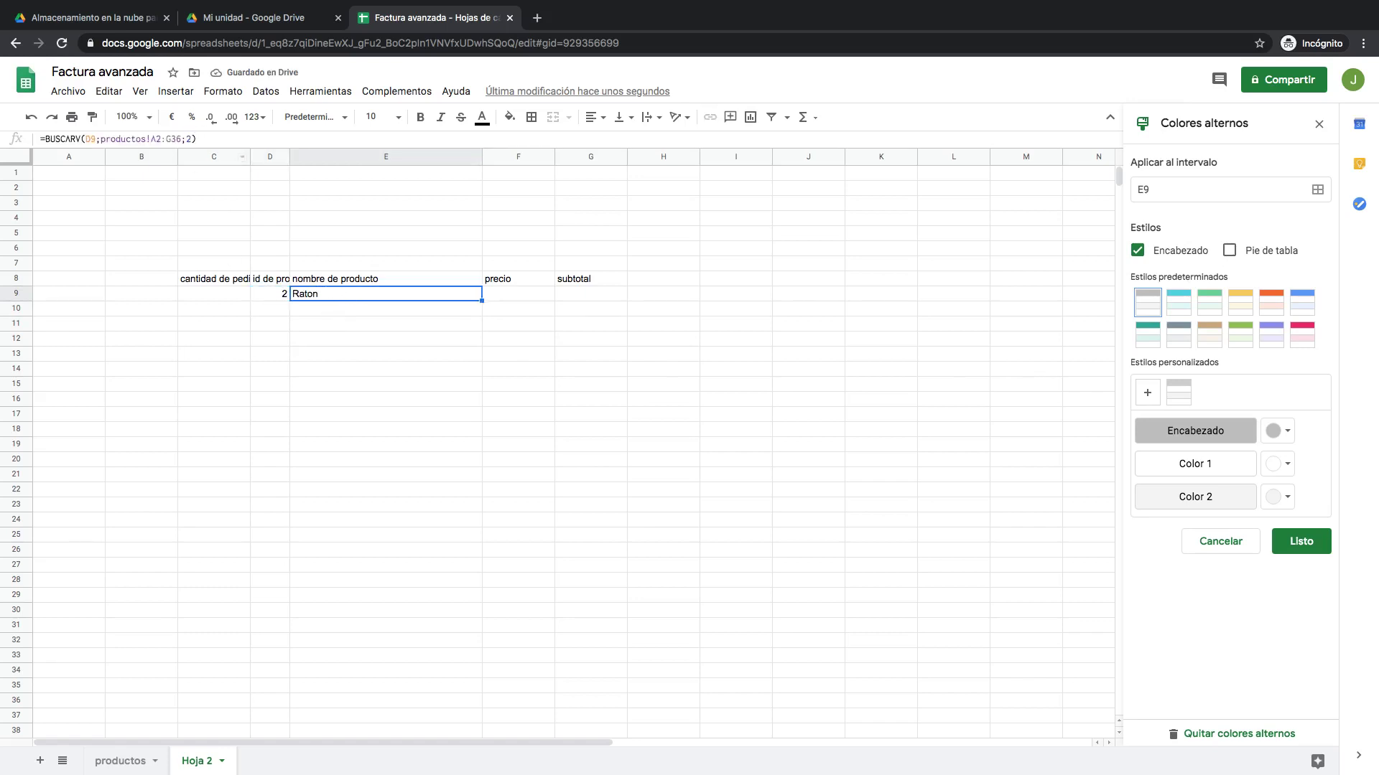
pyautogui.click(122, 761)
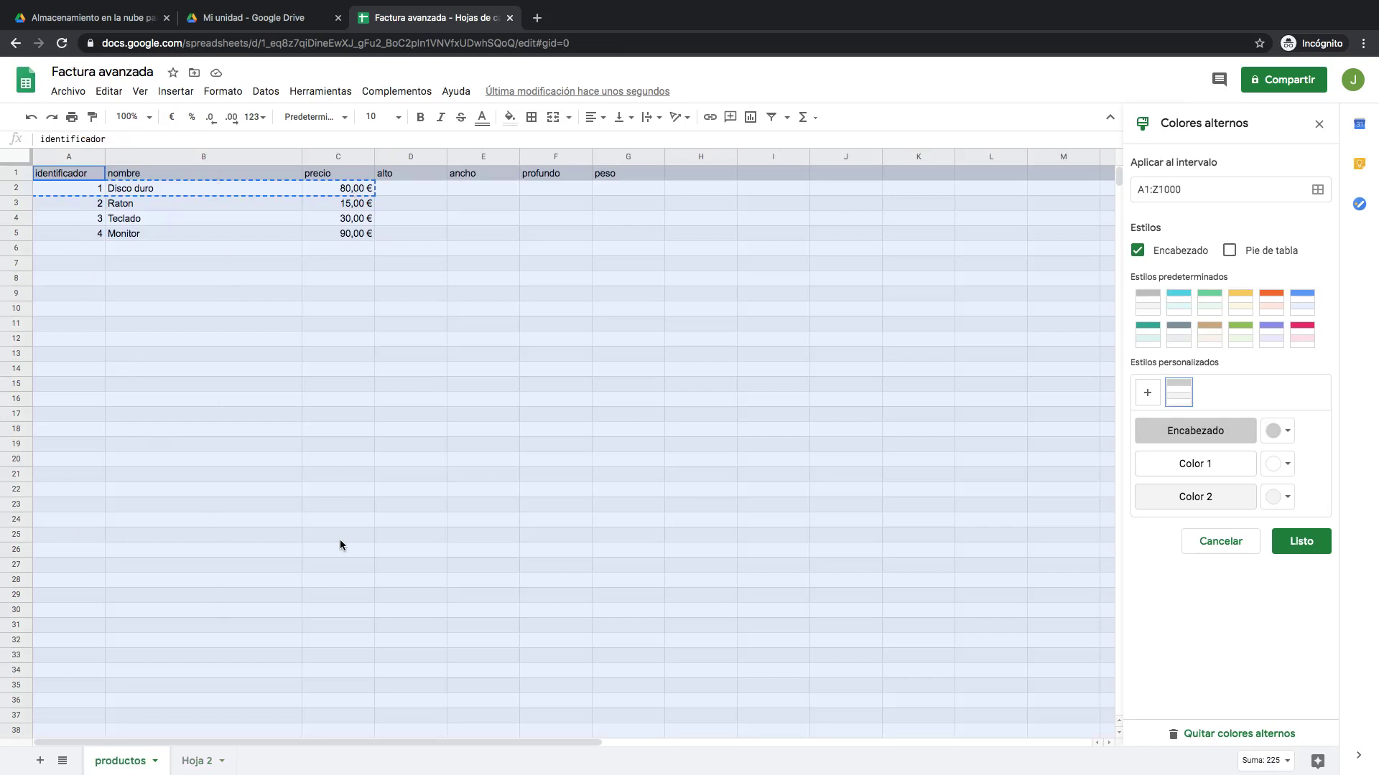
pyautogui.click(194, 761)
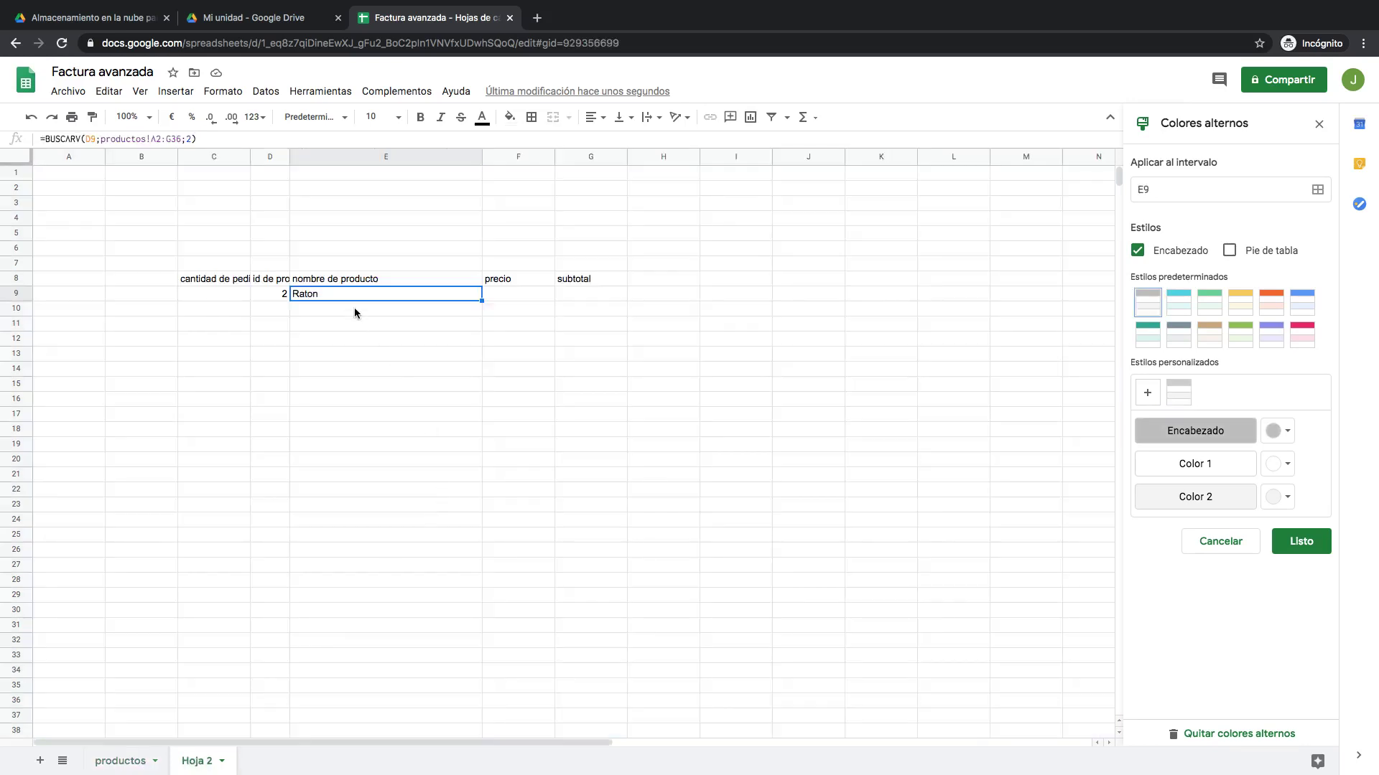
pyautogui.click(279, 294)
pyautogui.write('3')
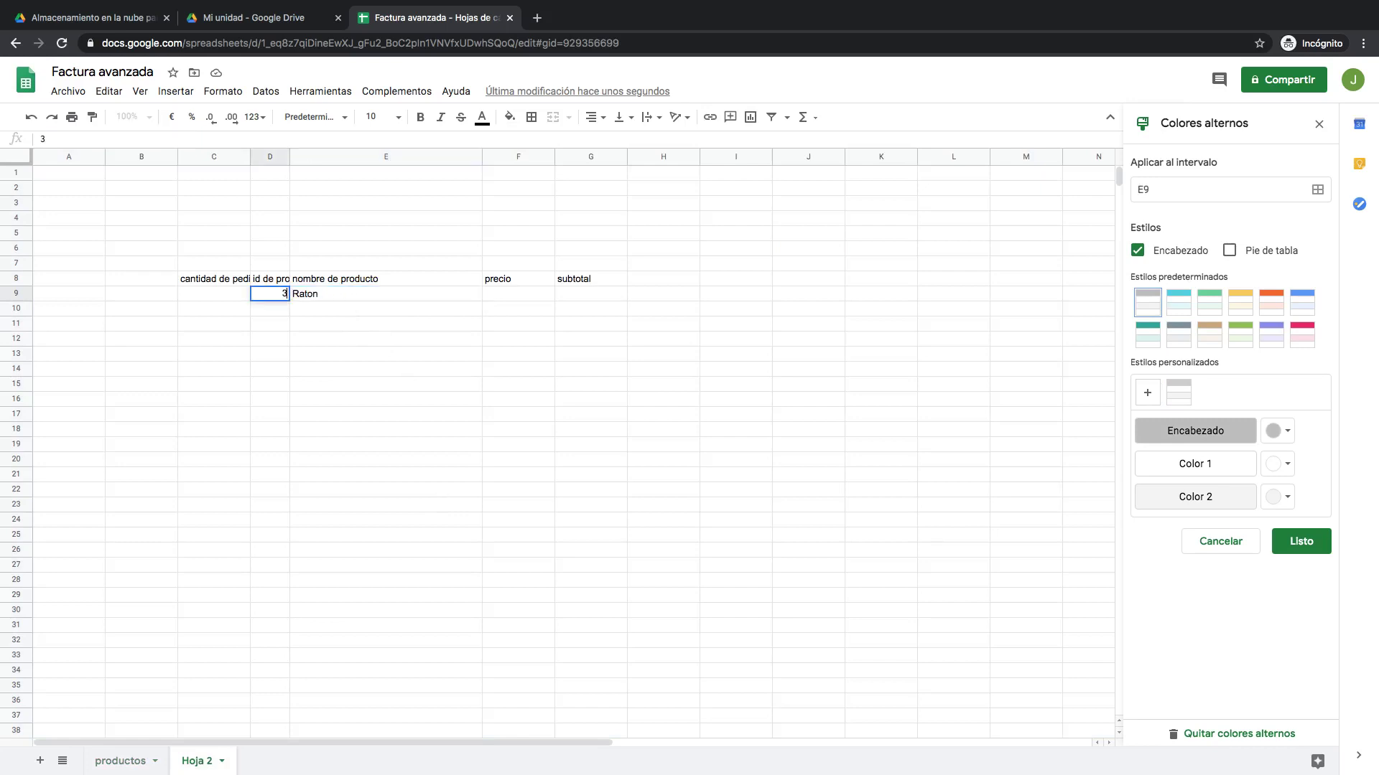
pyautogui.press('Return')
# Copy the BUSCARV formula text from E9 into the precio cell F9
pyautogui.click(337, 298)
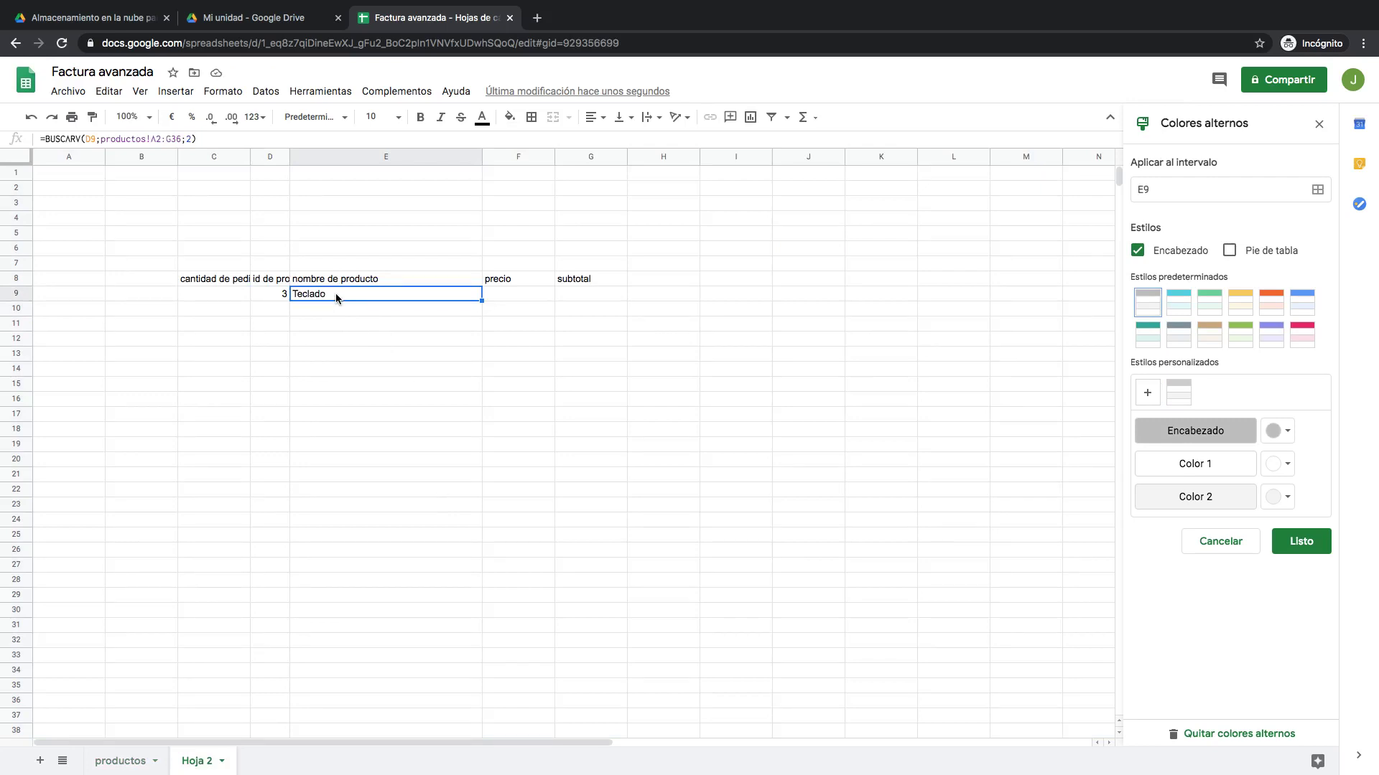
pyautogui.click(193, 141)
pyautogui.hotkey('ctrl', 'a')
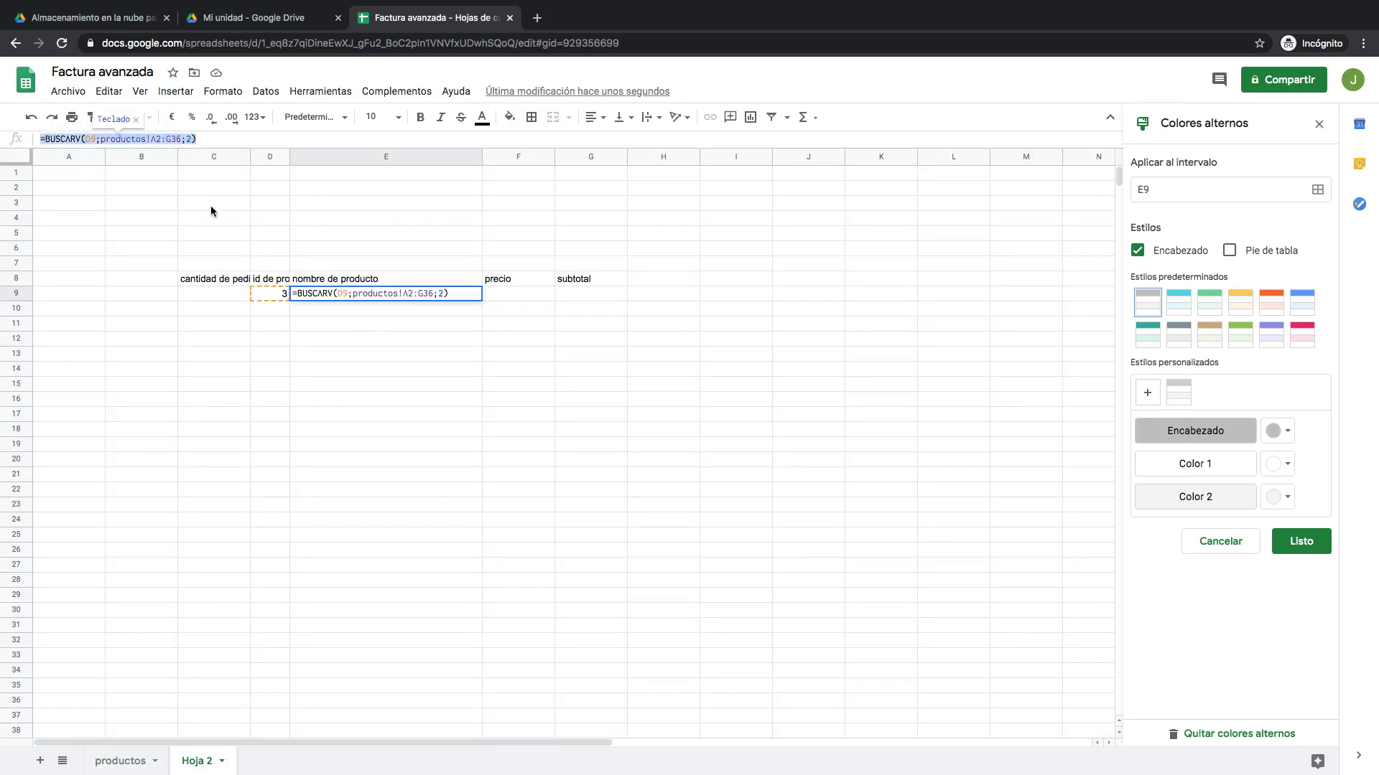
pyautogui.press('Escape')
pyautogui.click(536, 293)
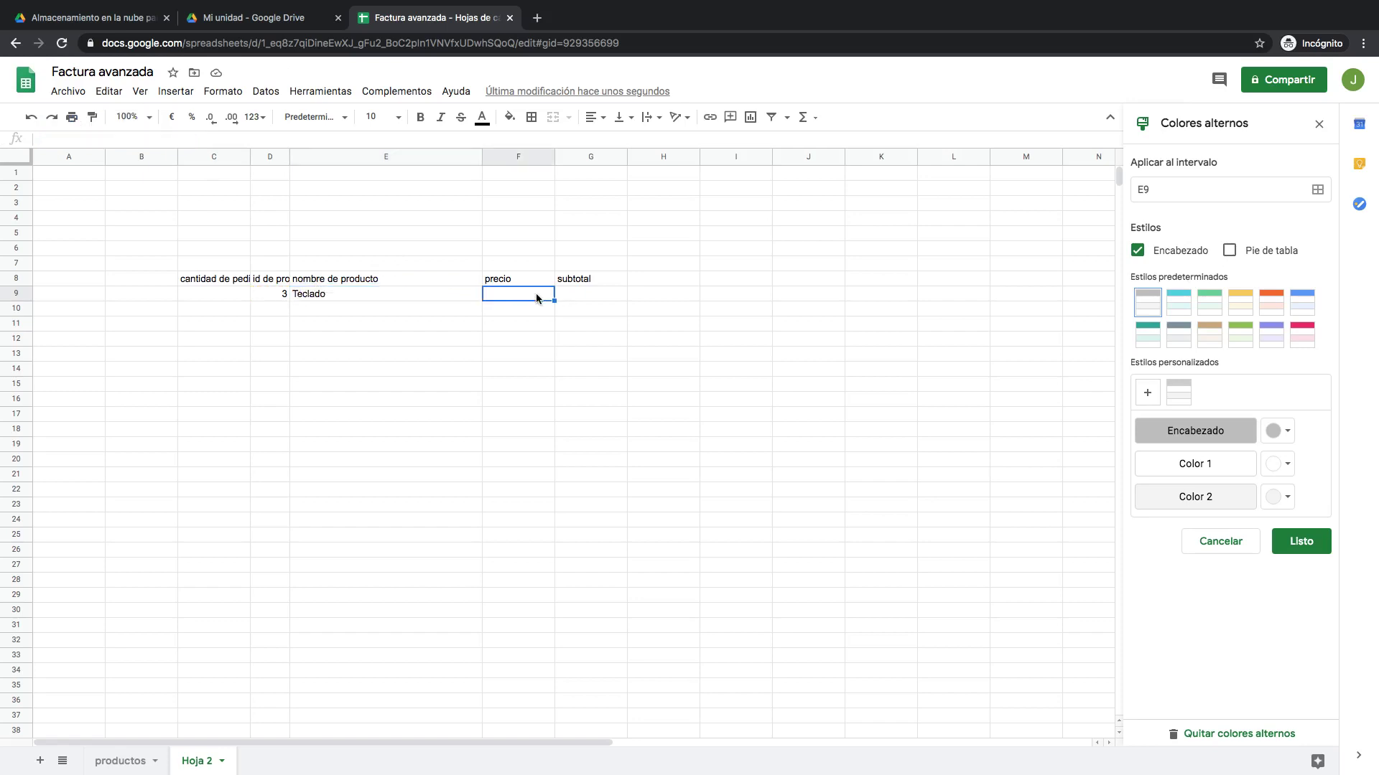
pyautogui.click(227, 138)
pyautogui.hotkey('ctrl', 'v')
pyautogui.press('Return')
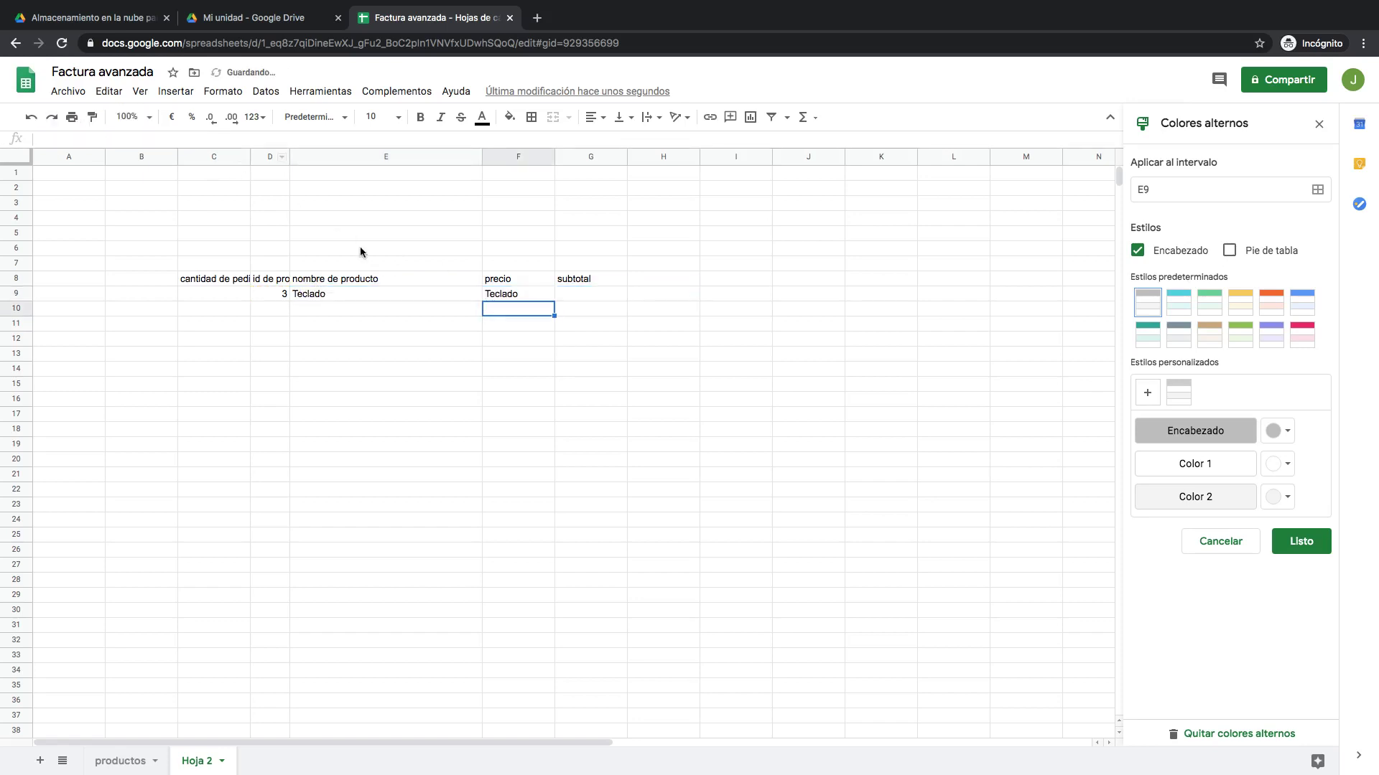
# Set the BUSCARV column index in F9 to 3 so that it looks up the price
pyautogui.click(483, 295)
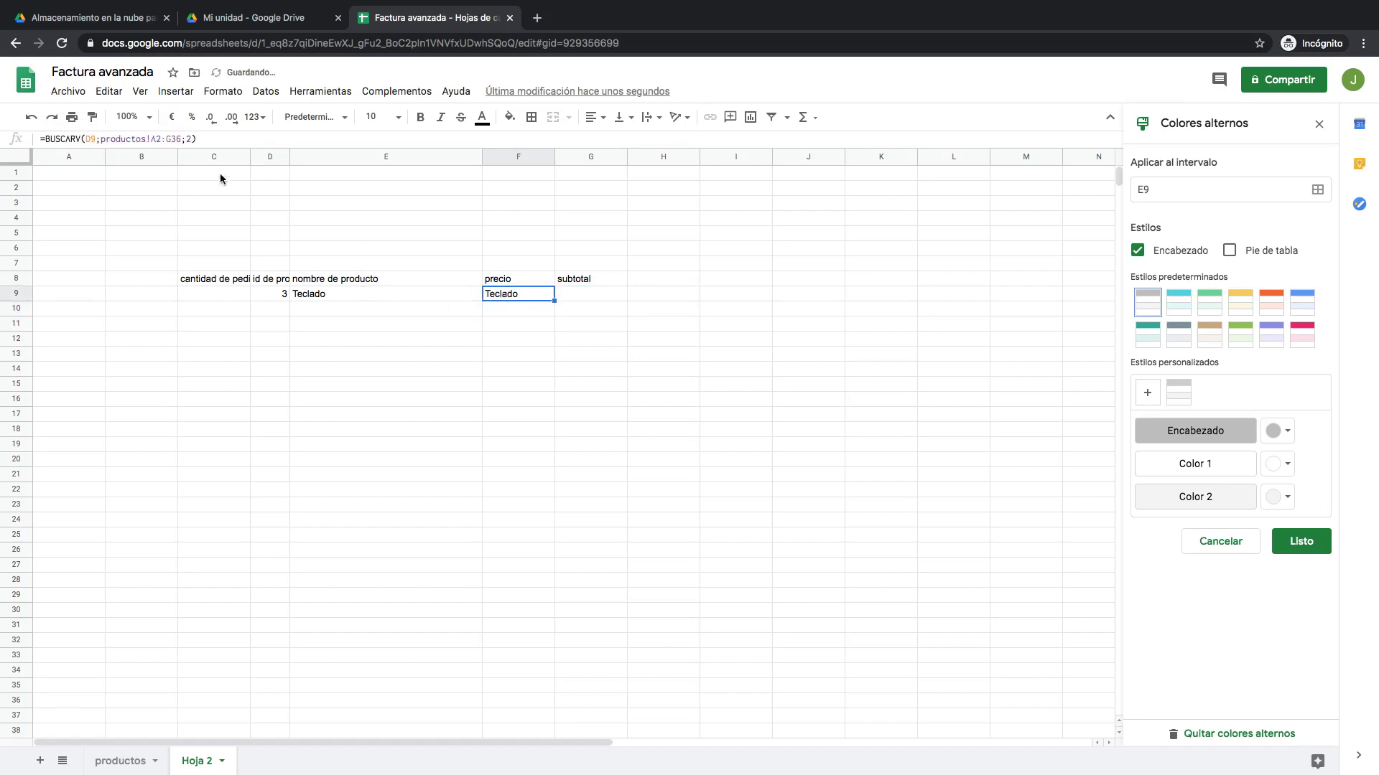
pyautogui.click(193, 138)
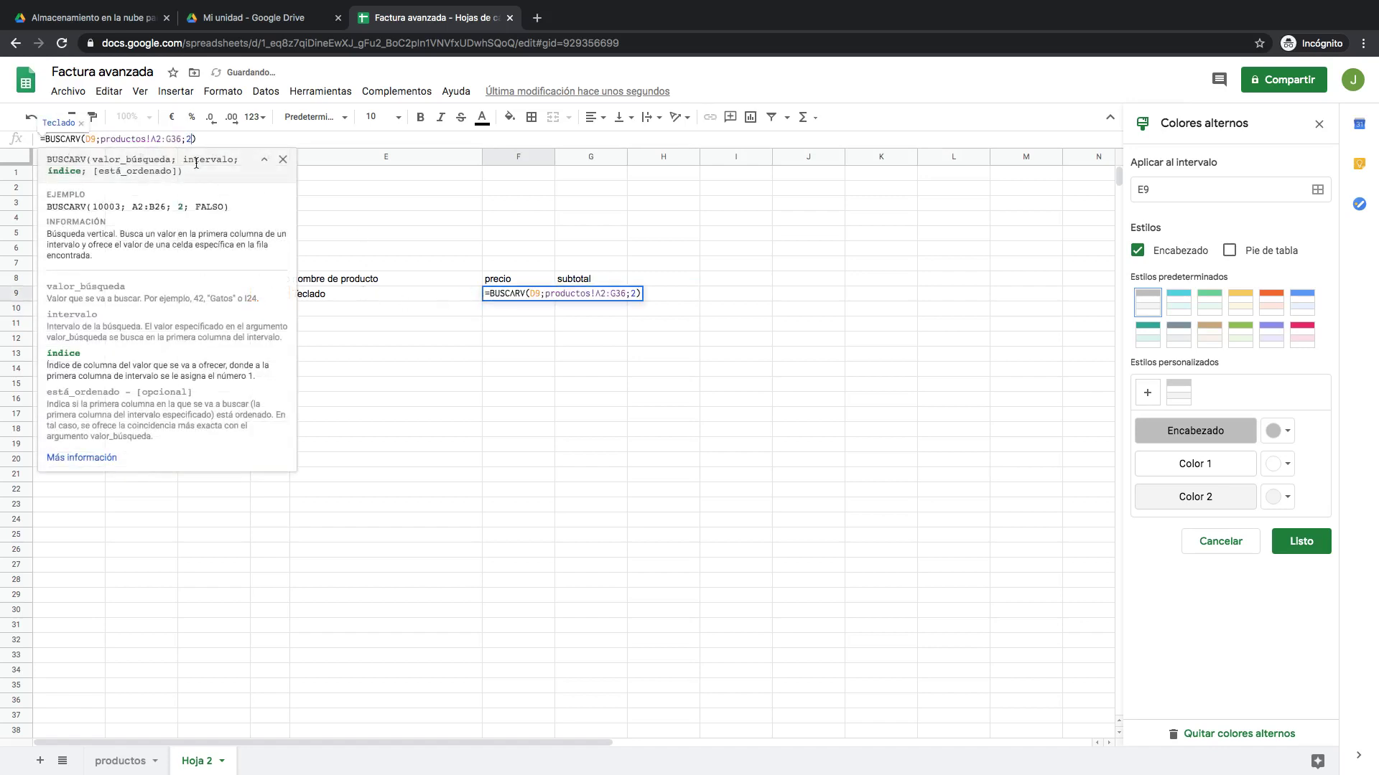
pyautogui.press('BackSpace')
pyautogui.write('3')
pyautogui.press('Return')
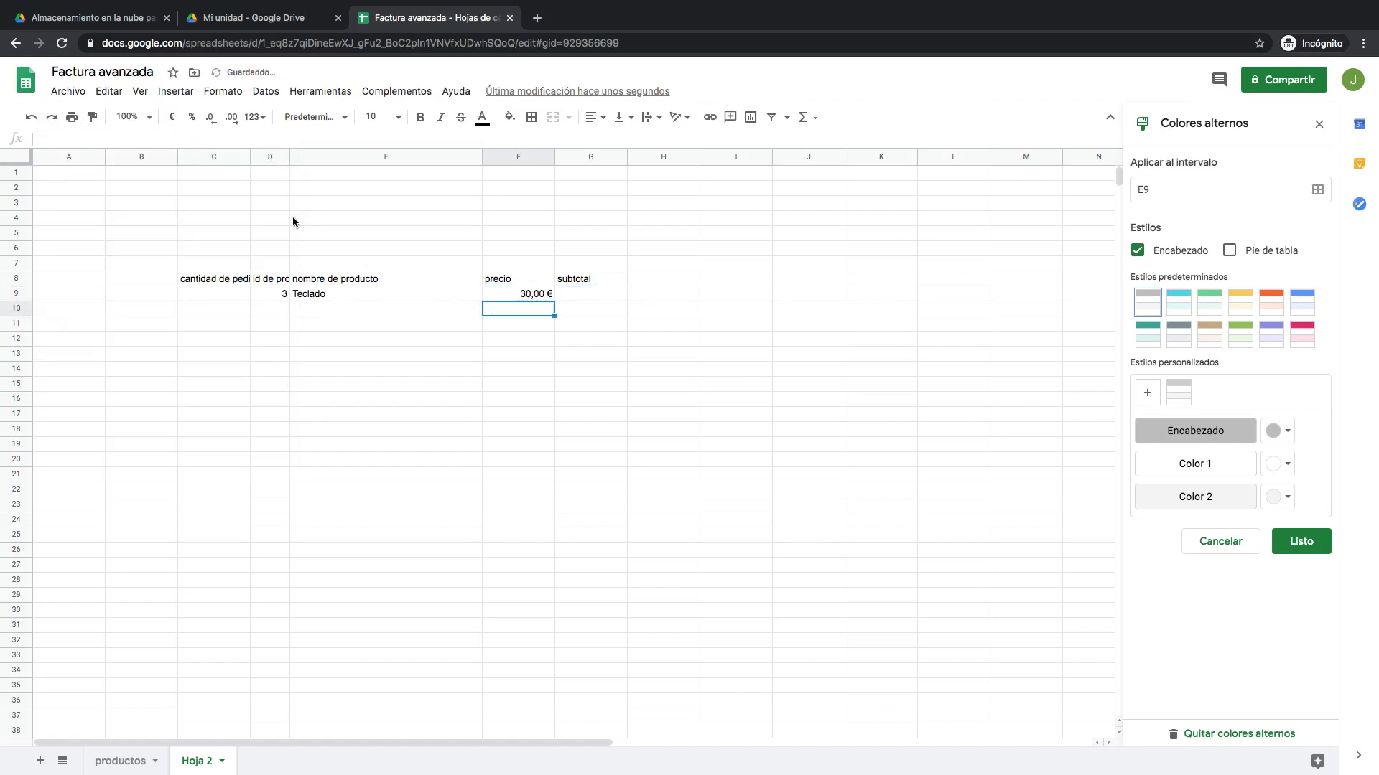
# Test the name and price lookups by entering product ids 1, 2 and 3 in D9
pyautogui.click(283, 299)
pyautogui.write('1')
pyautogui.press('Return')
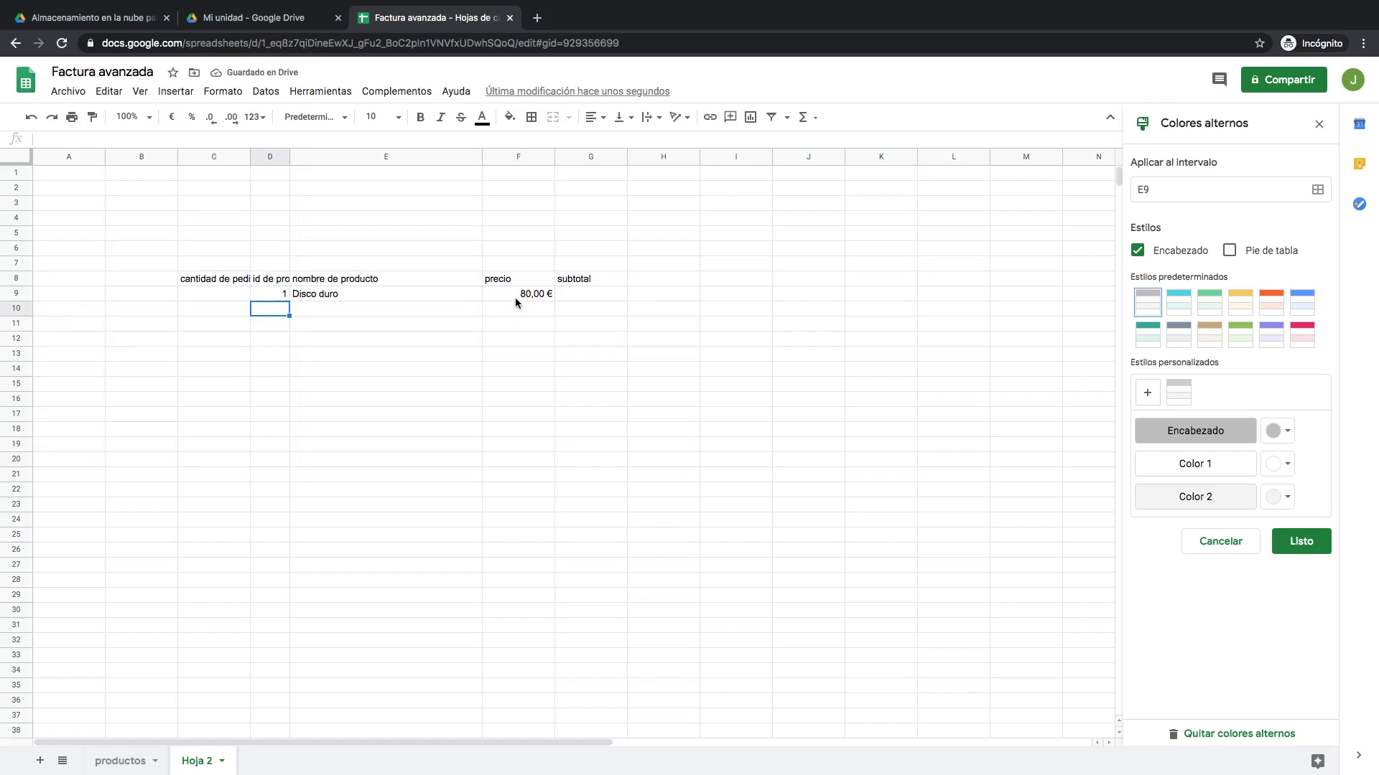
pyautogui.click(264, 295)
pyautogui.write('2')
pyautogui.press('Return')
pyautogui.click(273, 294)
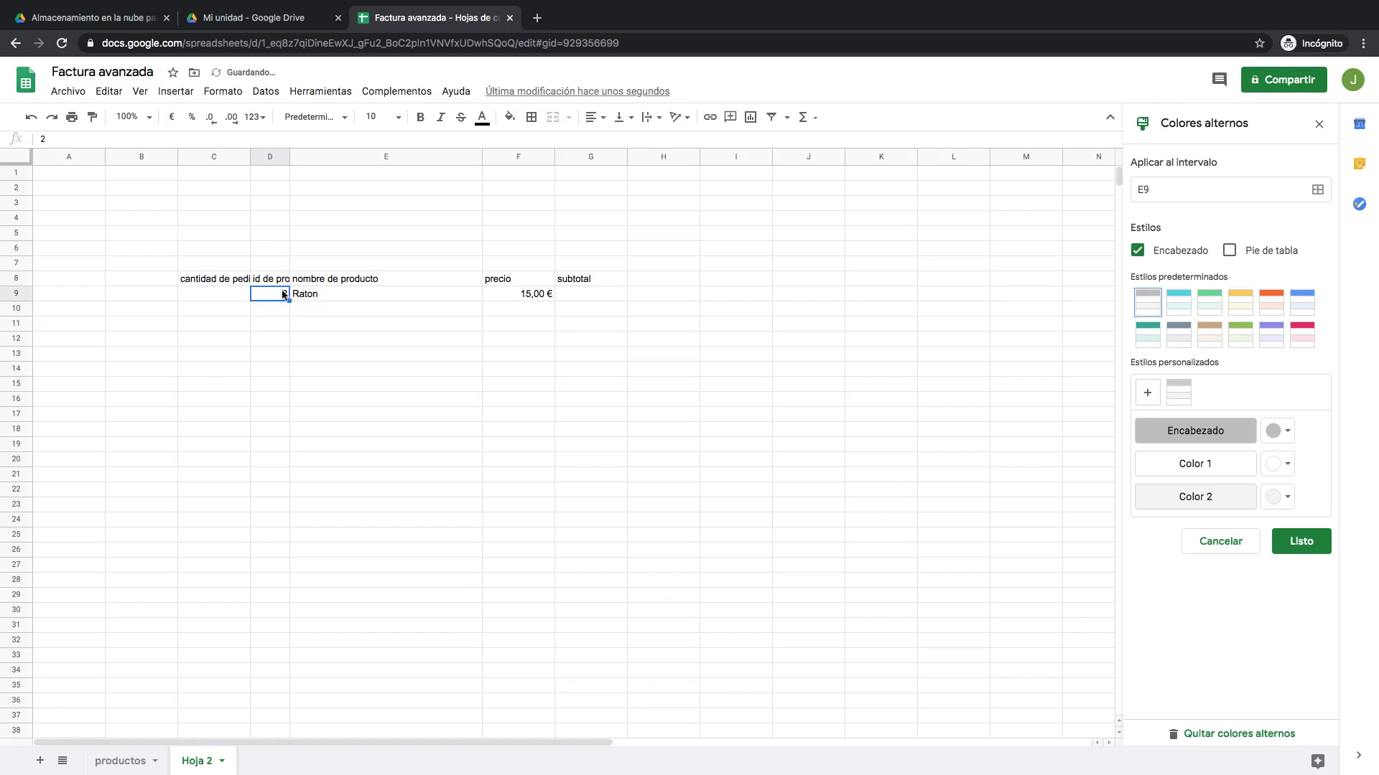
pyautogui.write('3')
pyautogui.press('Return')
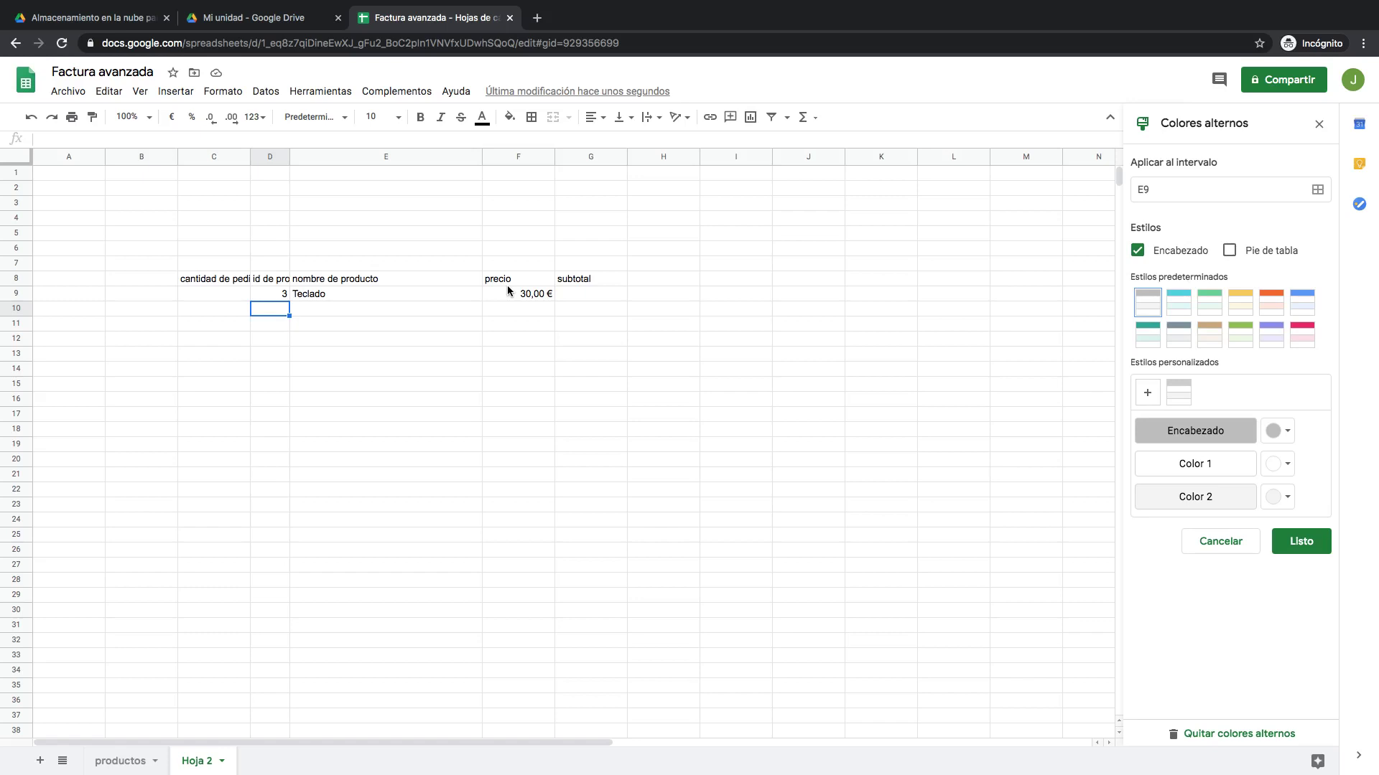
# Fill D9:F9 down through row 21 and inspect the copied BUSCARV formulas, including the one in E12
pyautogui.moveTo(280, 295); pyautogui.dragTo(524, 296)
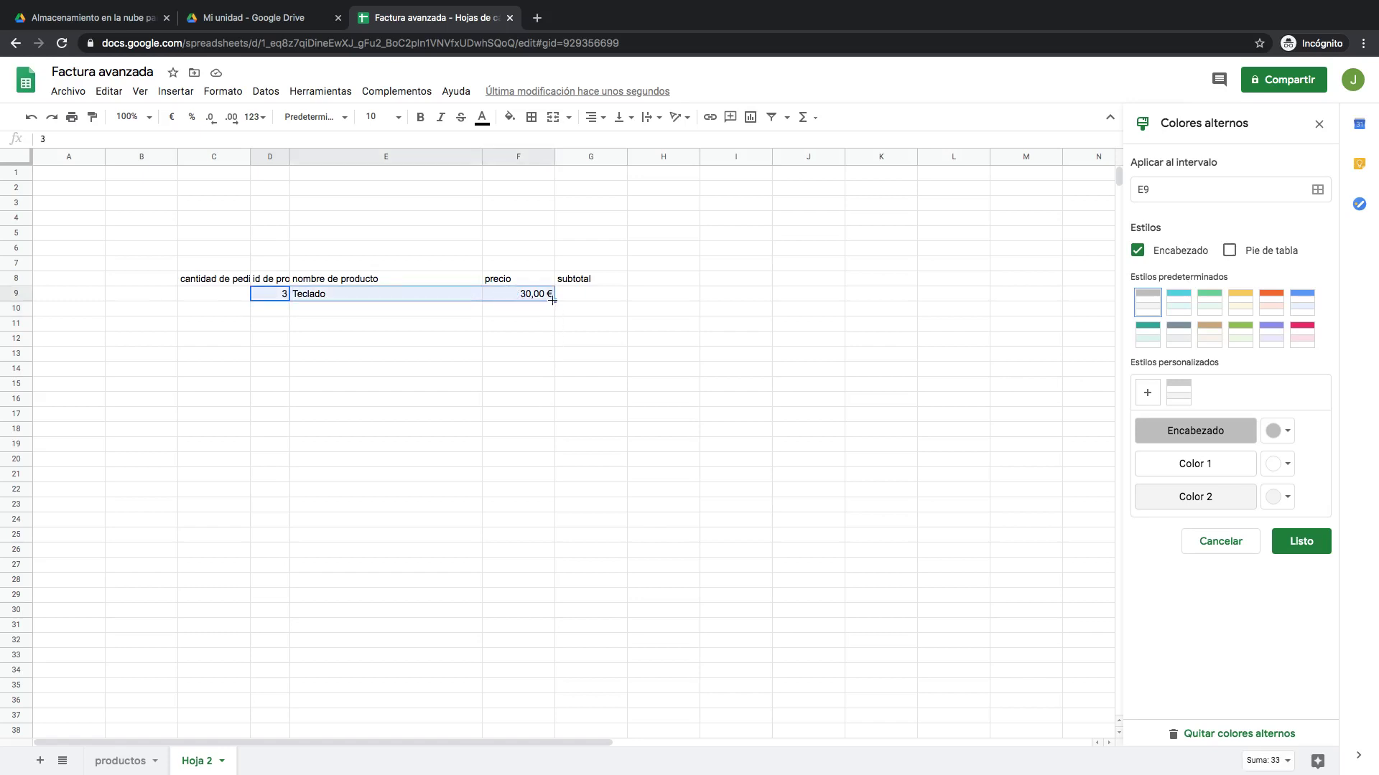
pyautogui.moveTo(554, 300); pyautogui.dragTo(548, 478)
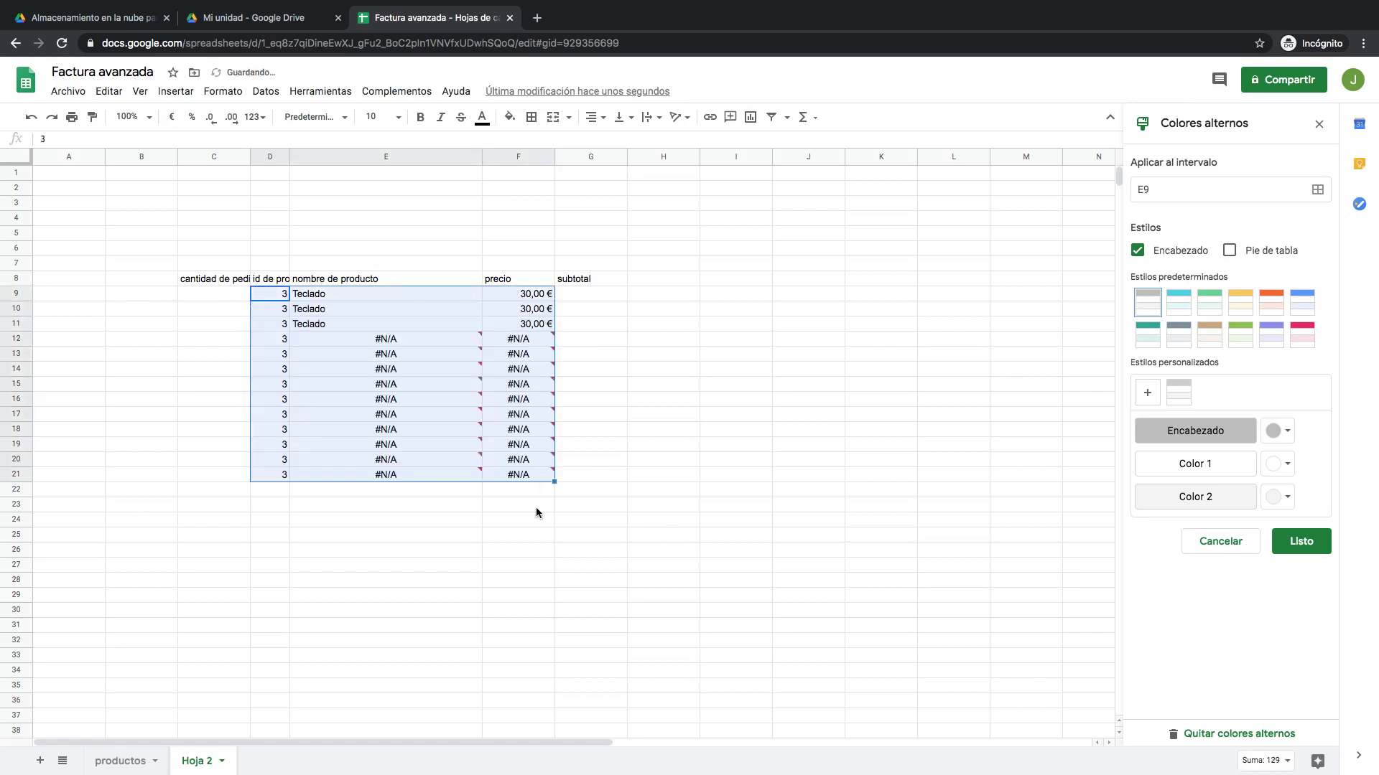
pyautogui.moveTo(444, 353)
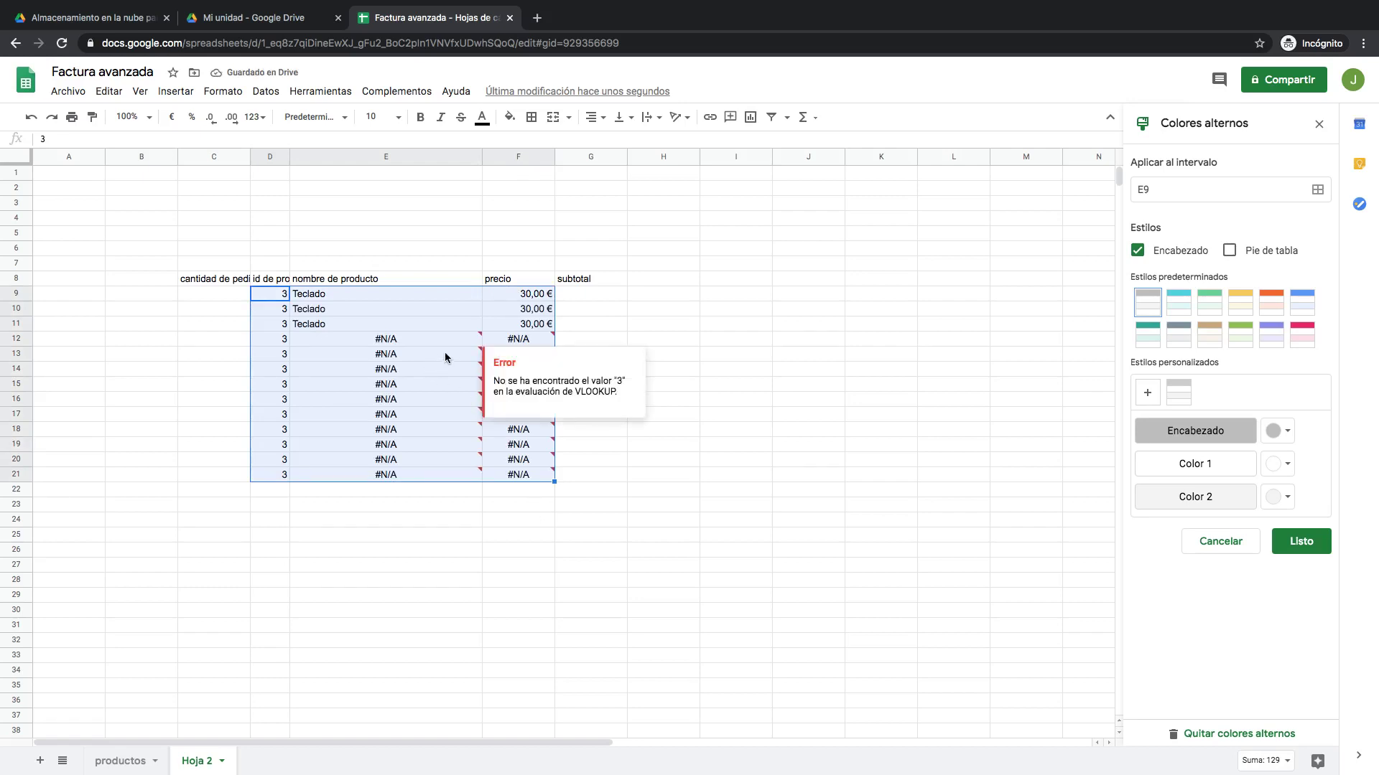
pyautogui.click(507, 310)
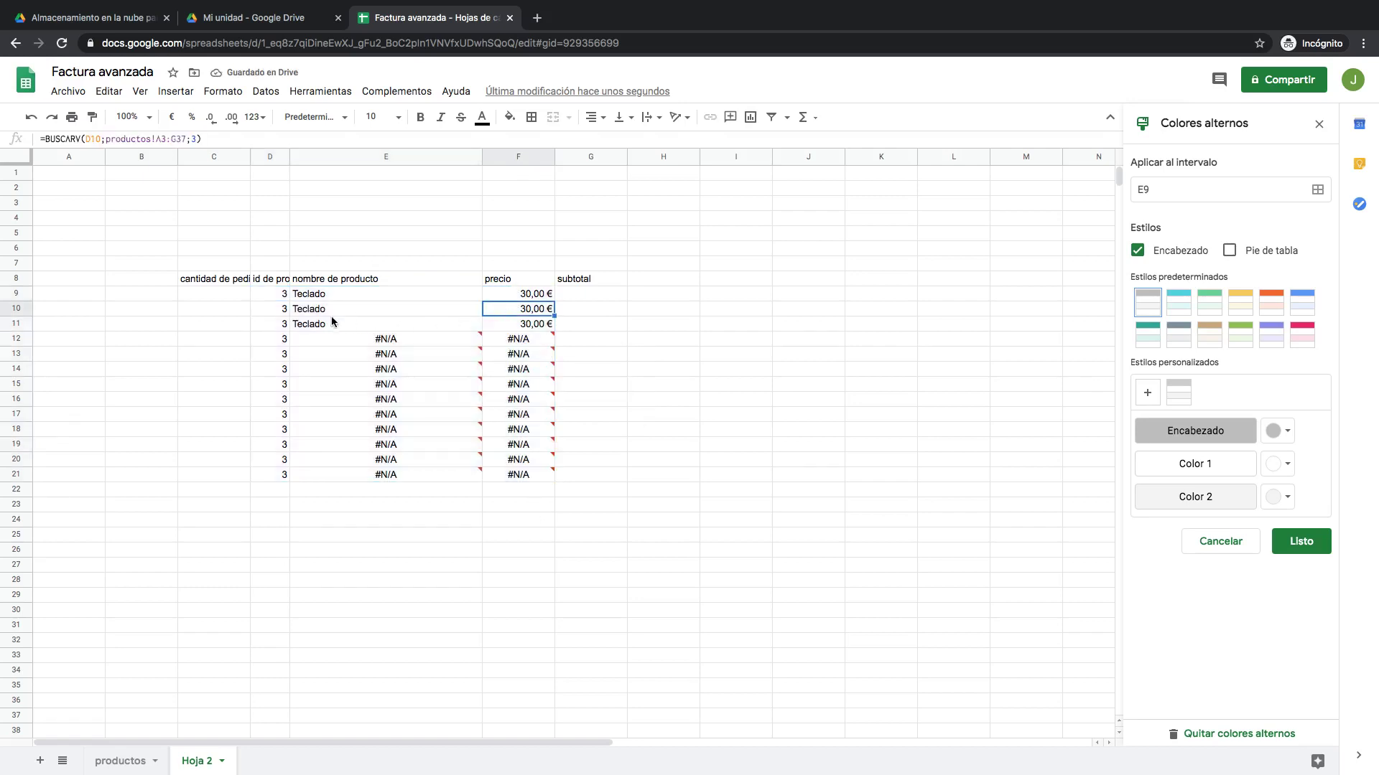
pyautogui.click(281, 341)
pyautogui.moveTo(390, 345)
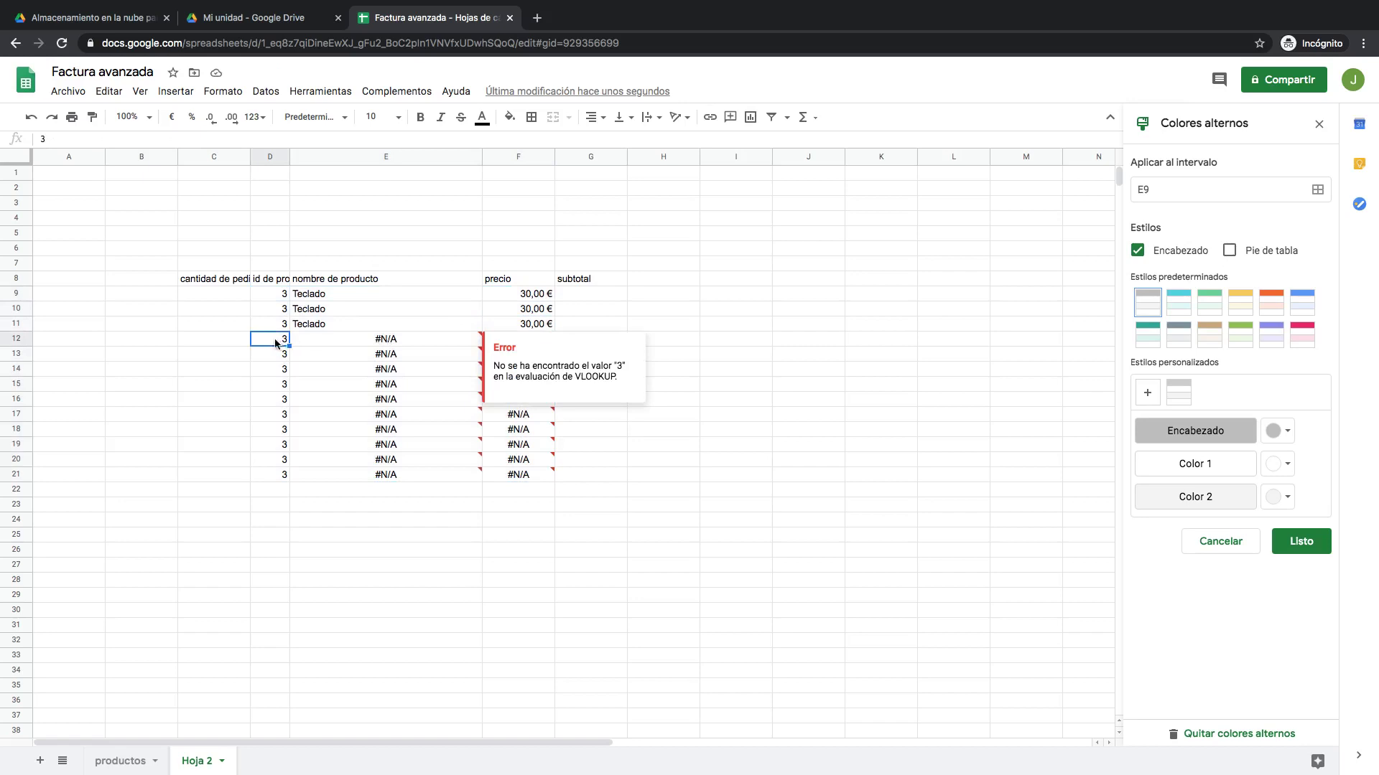
pyautogui.click(322, 342)
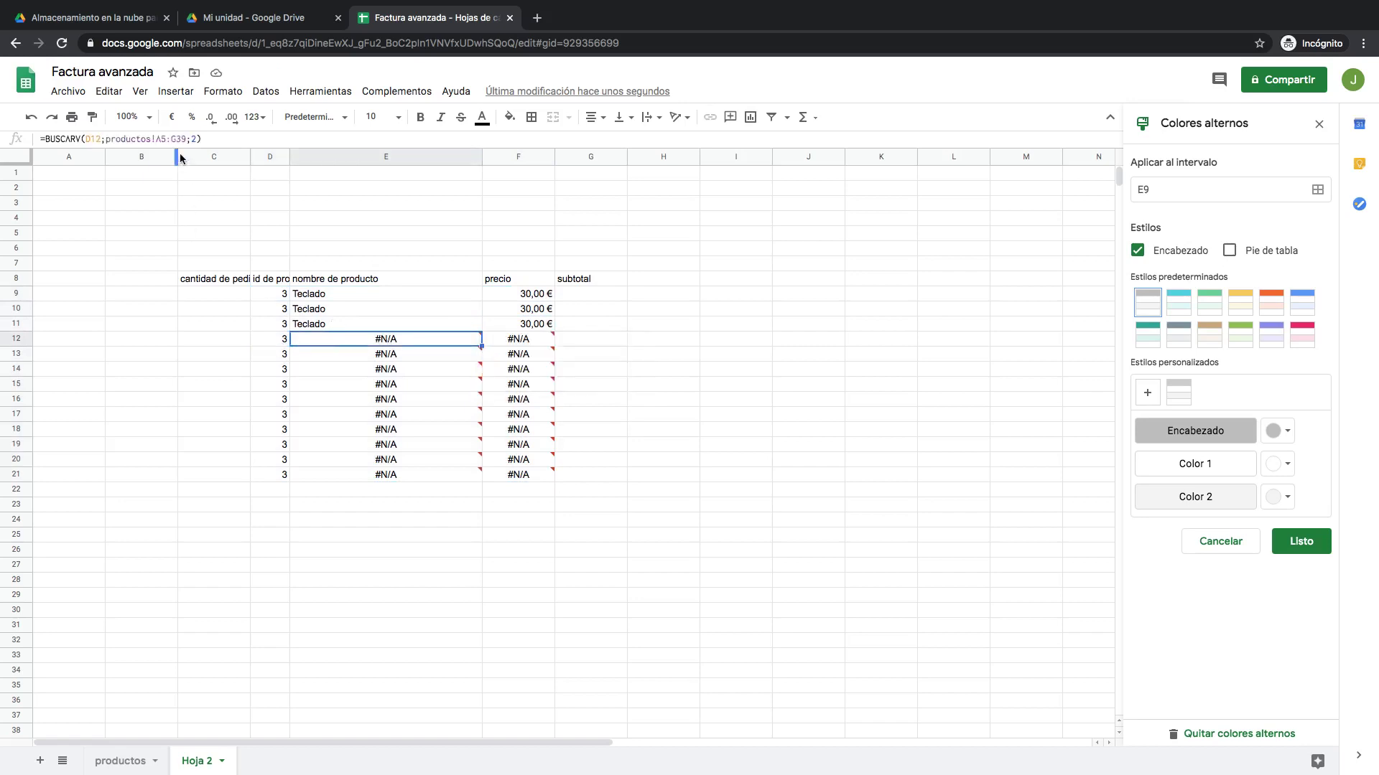
# Copy the BUSCARV formula text from E9 and paste it into each product name cell from E10 to E21
pyautogui.click(364, 295)
pyautogui.moveTo(204, 139); pyautogui.dragTo(39, 138)
pyautogui.press('Return')
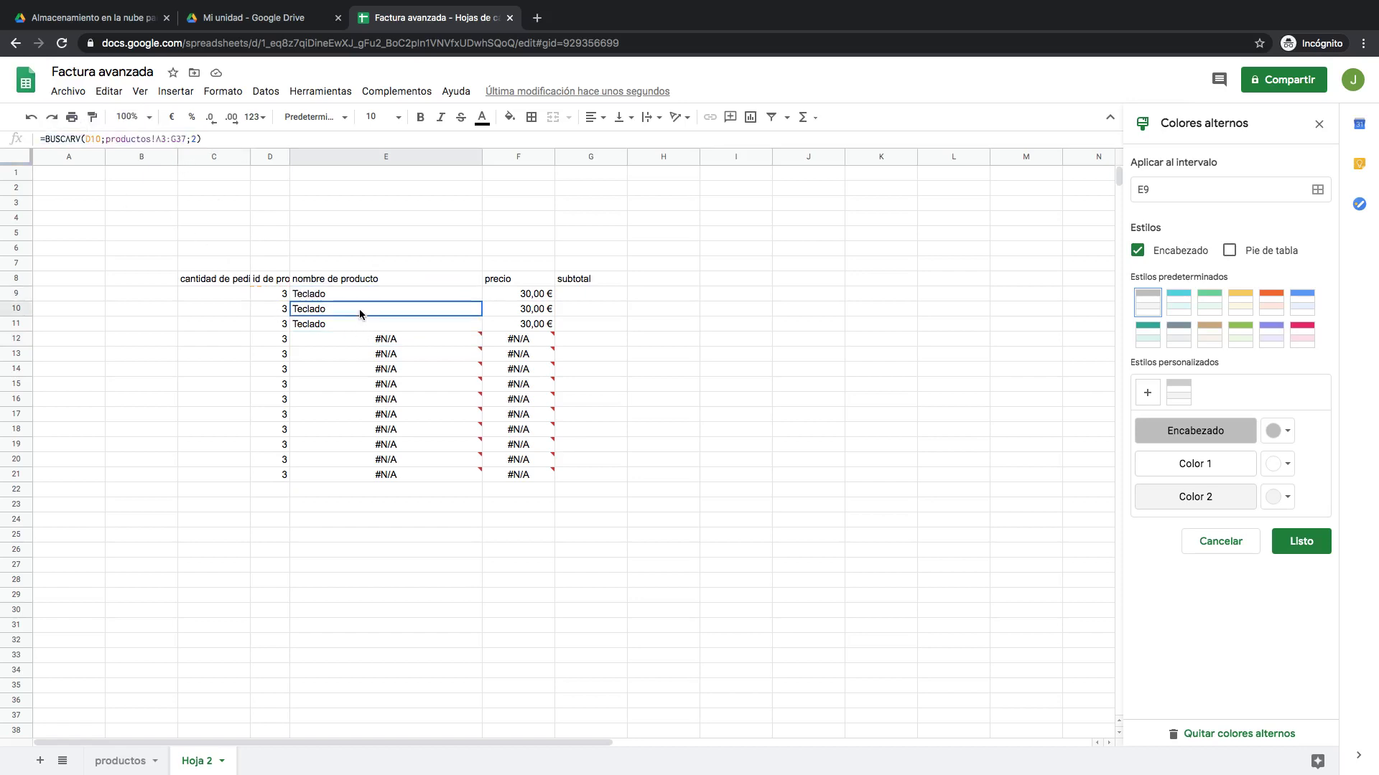
pyautogui.hotkey('ctrl', 'v')
pyautogui.press('Down')
pyautogui.hotkey('ctrl', 'v')
pyautogui.press('Down')
pyautogui.hotkey('ctrl', 'v')
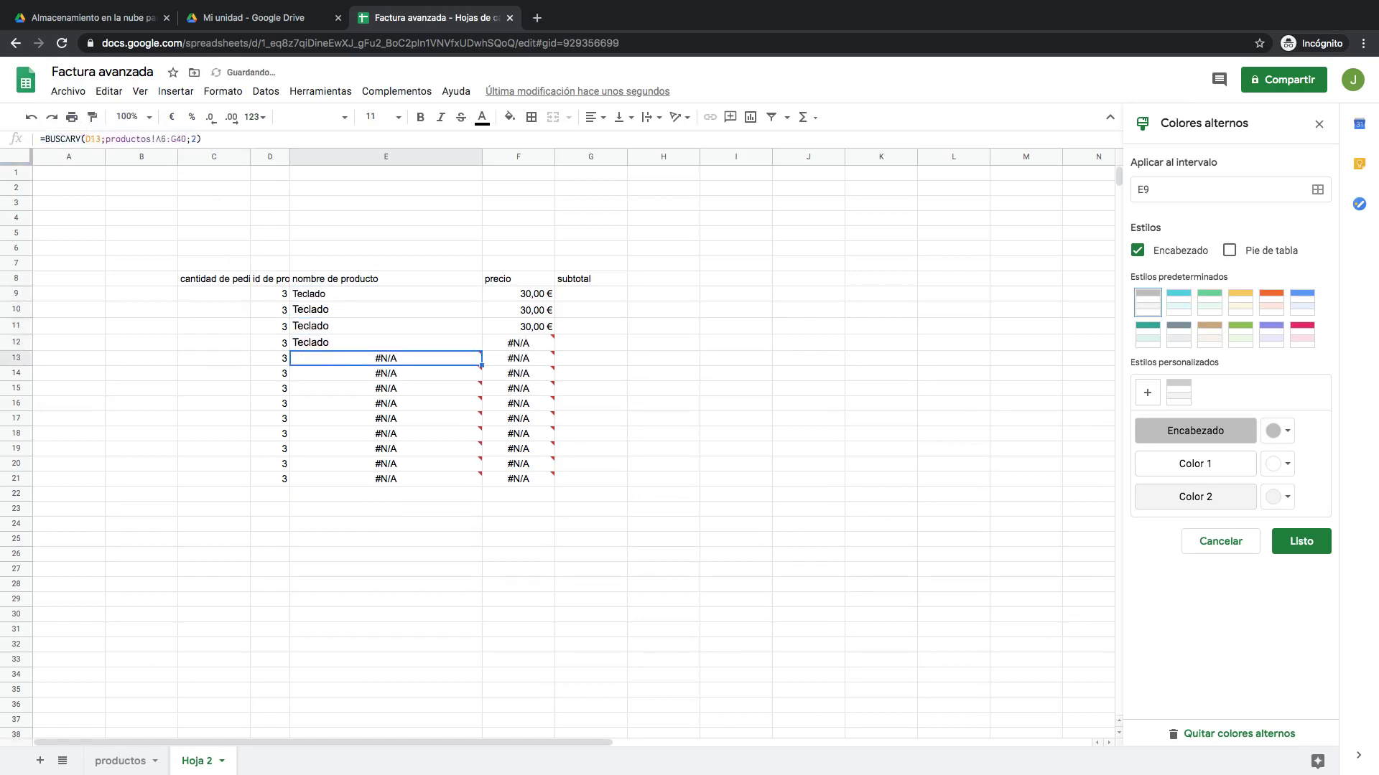
pyautogui.press('Down')
pyautogui.hotkey('ctrl', 'v')
pyautogui.press('Down')
pyautogui.hotkey('ctrl', 'v')
pyautogui.press('Down')
pyautogui.hotkey('ctrl', 'v')
pyautogui.press('Down')
pyautogui.hotkey('ctrl', 'v')
pyautogui.press('Down')
pyautogui.hotkey('ctrl', 'v')
pyautogui.press('Down')
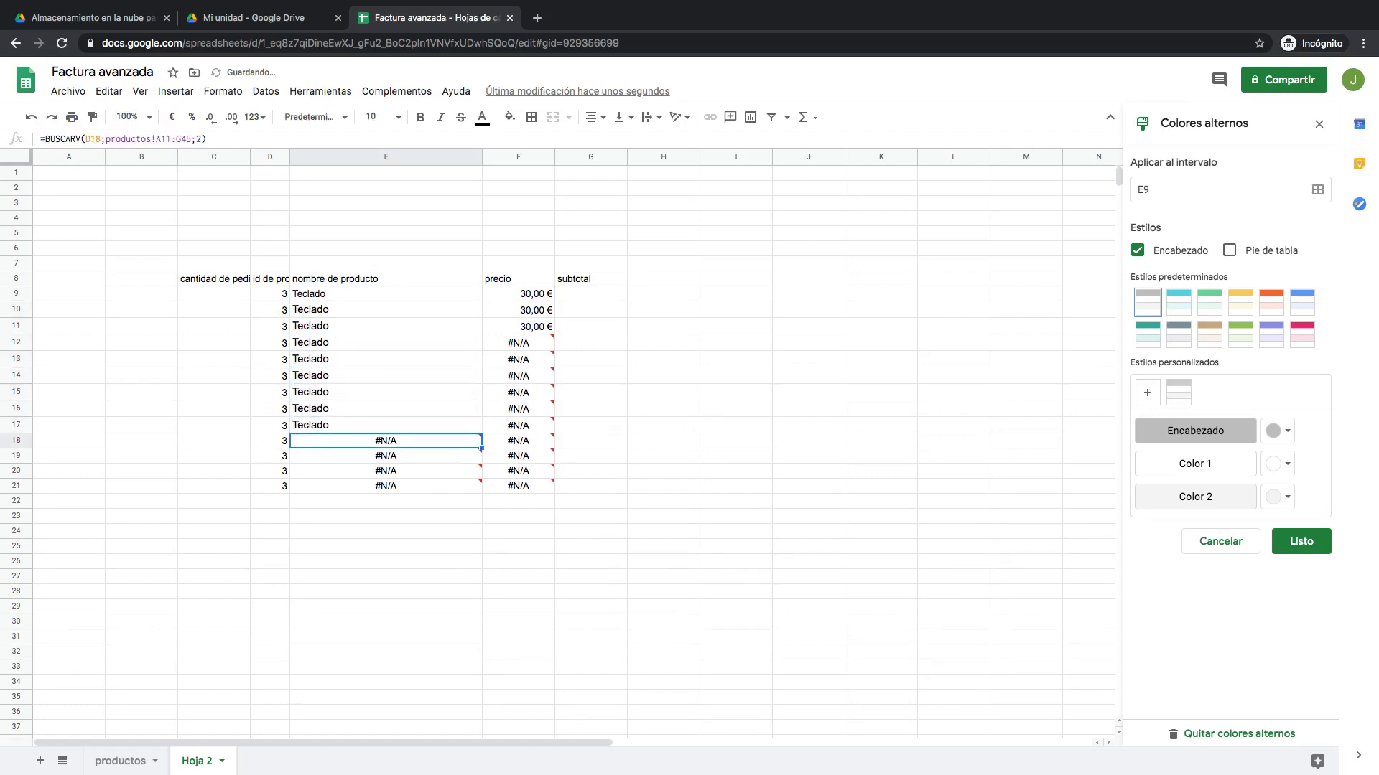
pyautogui.hotkey('ctrl', 'v')
pyautogui.press('Down')
pyautogui.hotkey('ctrl', 'v')
pyautogui.press('Down')
pyautogui.hotkey('ctrl', 'v')
pyautogui.press('Down')
pyautogui.hotkey('ctrl', 'v')
pyautogui.press('Down')
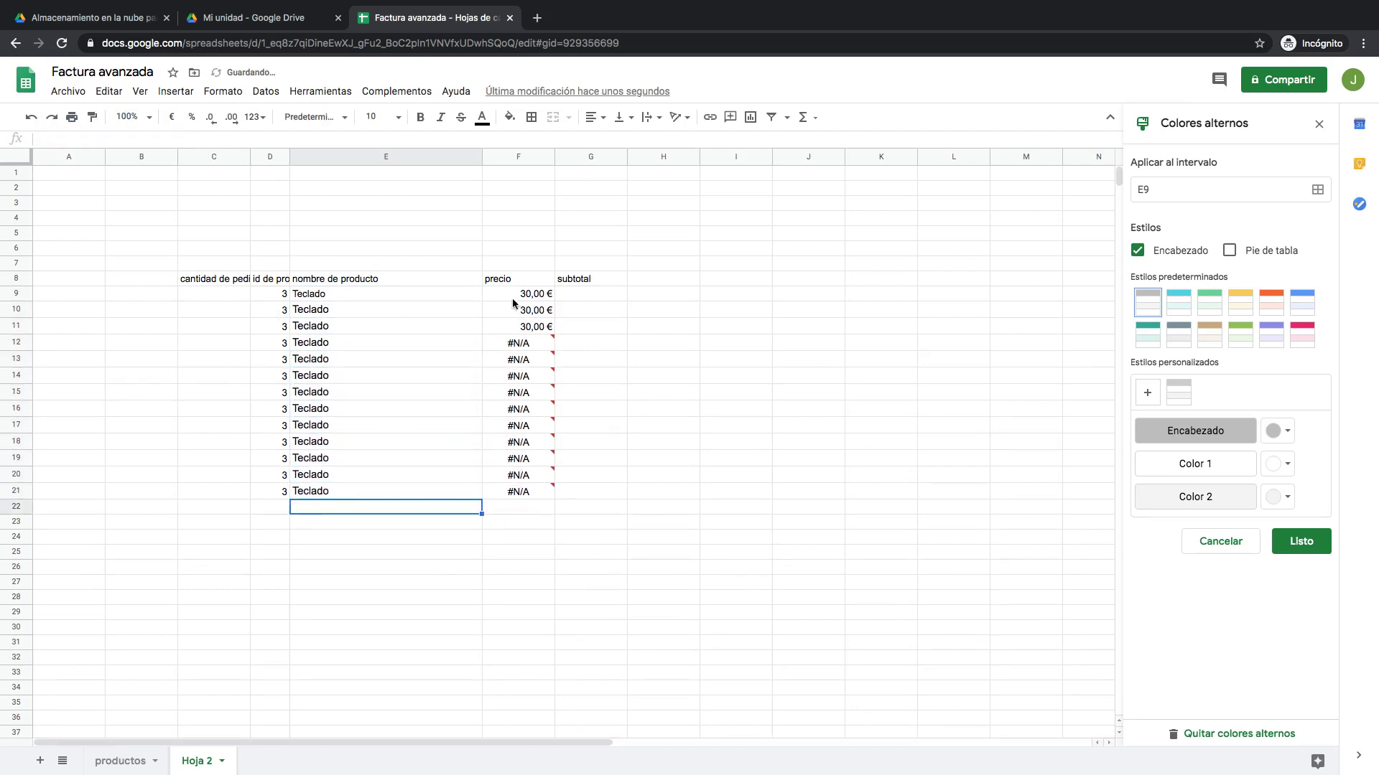
# Try to copy the price formula from F11 into the error cells below it
pyautogui.click(552, 328)
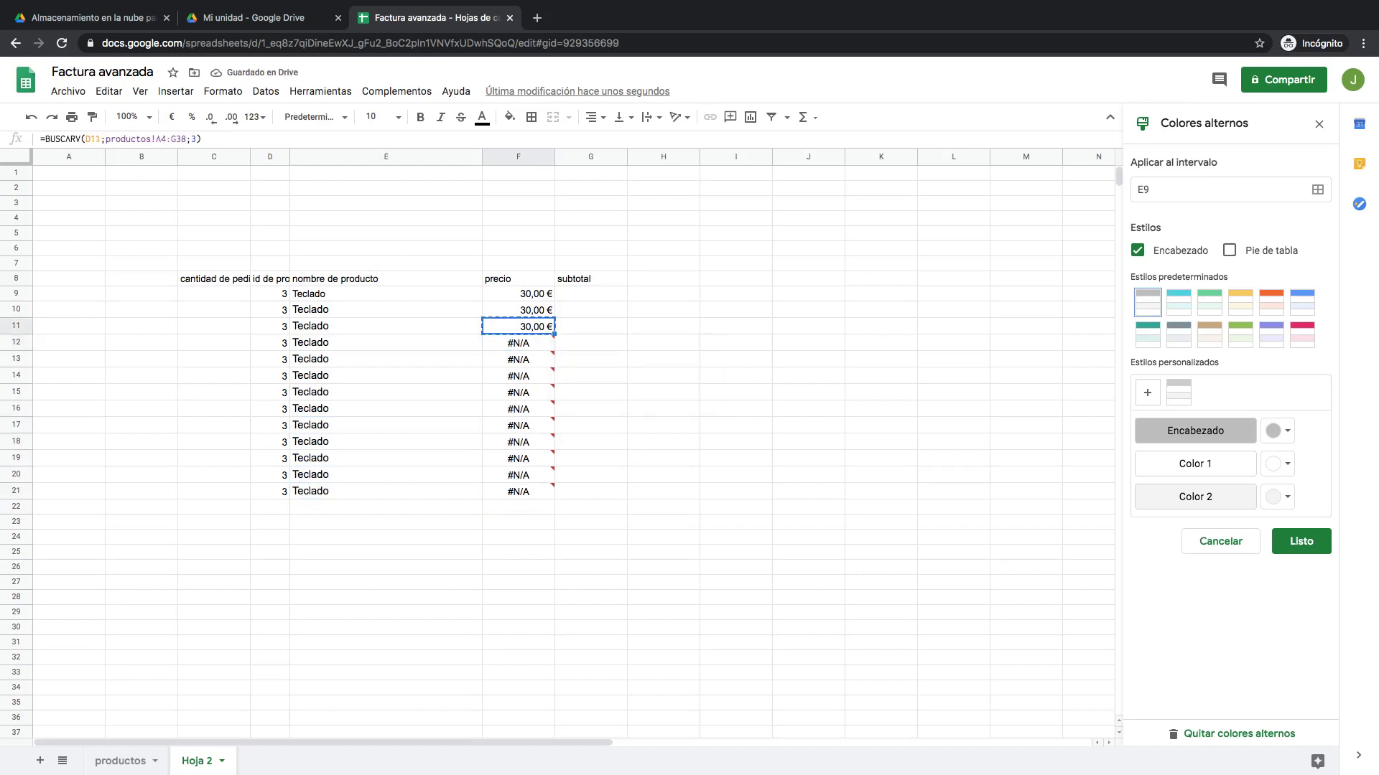
pyautogui.hotkey('ctrl', 'c')
pyautogui.press('Up')
pyautogui.press('Up')
pyautogui.press('Down')
pyautogui.press('Down')
pyautogui.press('Down')
pyautogui.press('Down')
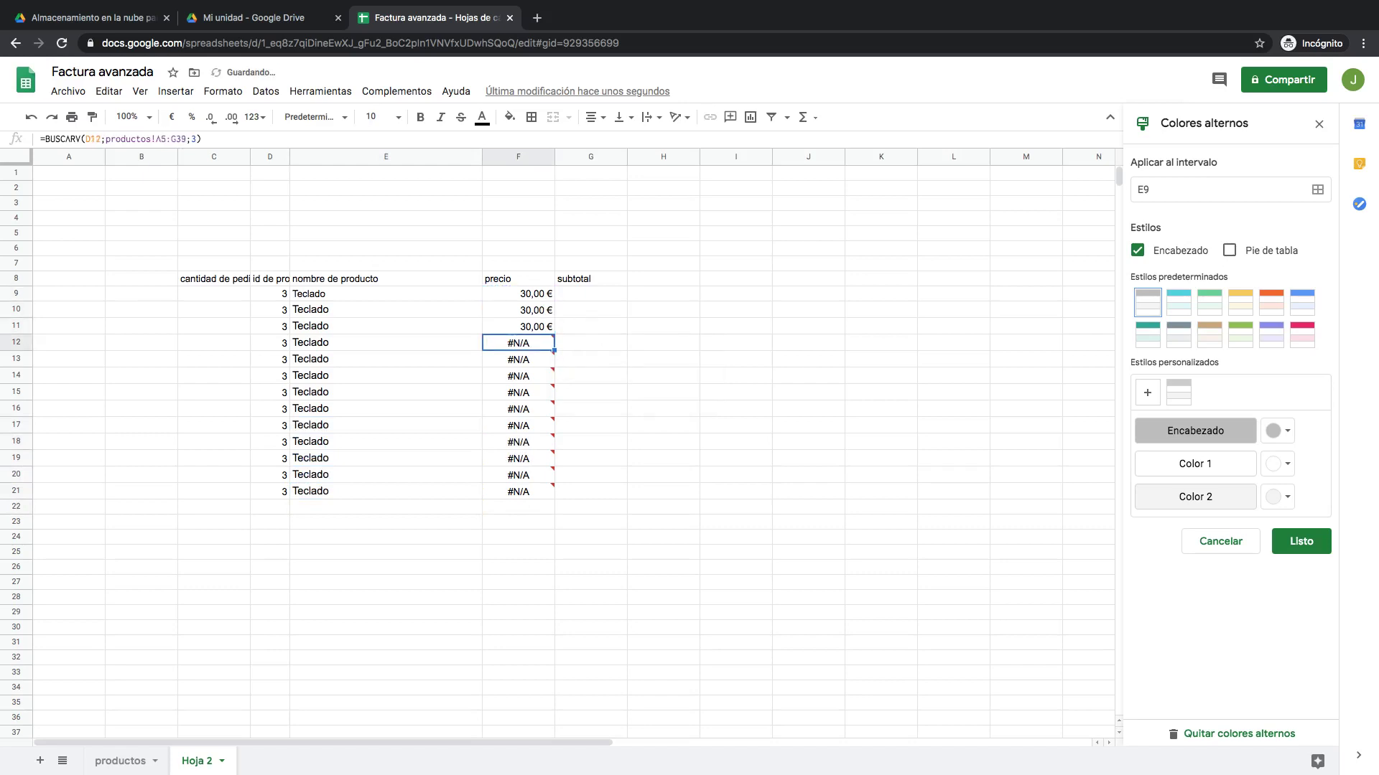
pyautogui.hotkey('ctrl', 'v')
pyautogui.press('Down')
pyautogui.press('Down')
# Examine the lookup ranges in the precio formulas from F9 down to F14
pyautogui.press('Up')
pyautogui.press('Up')
pyautogui.press('Up')
pyautogui.press('Up')
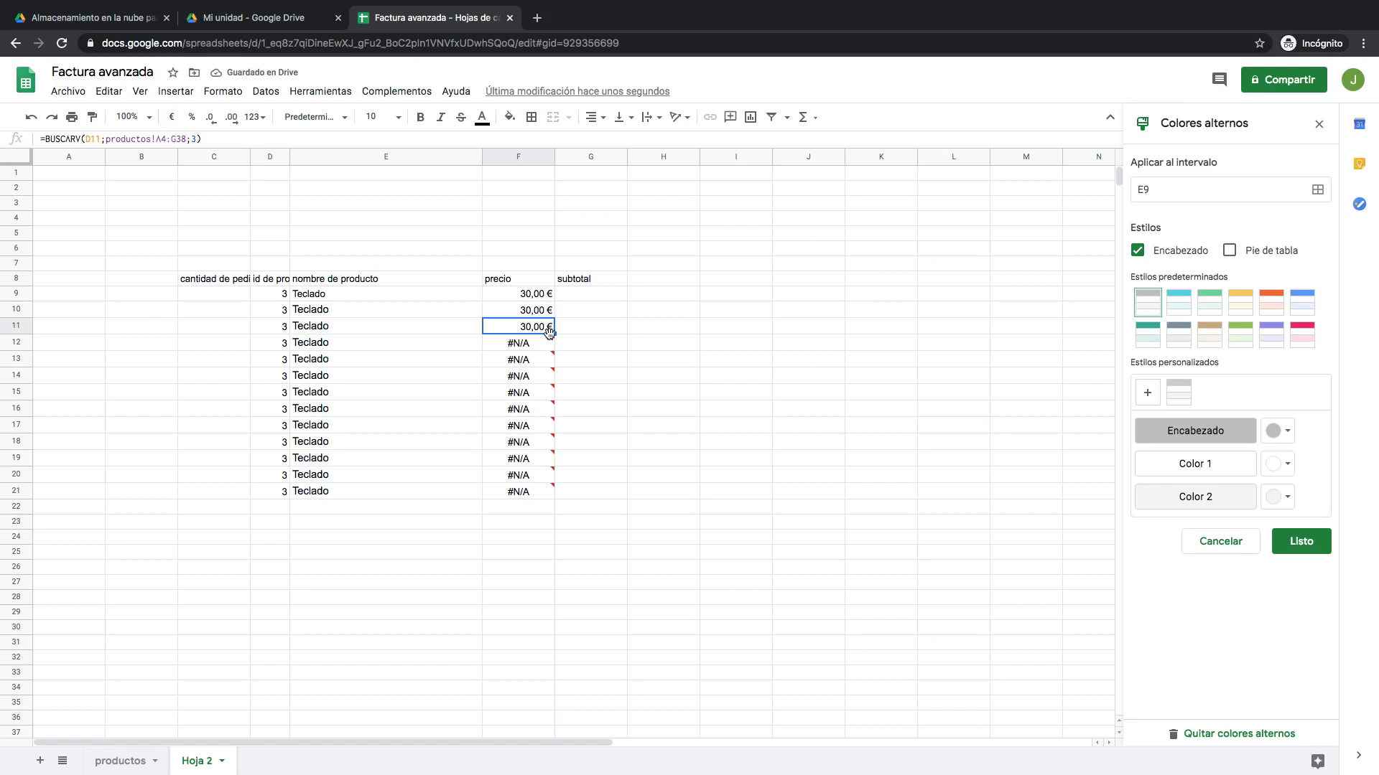
pyautogui.click(530, 299)
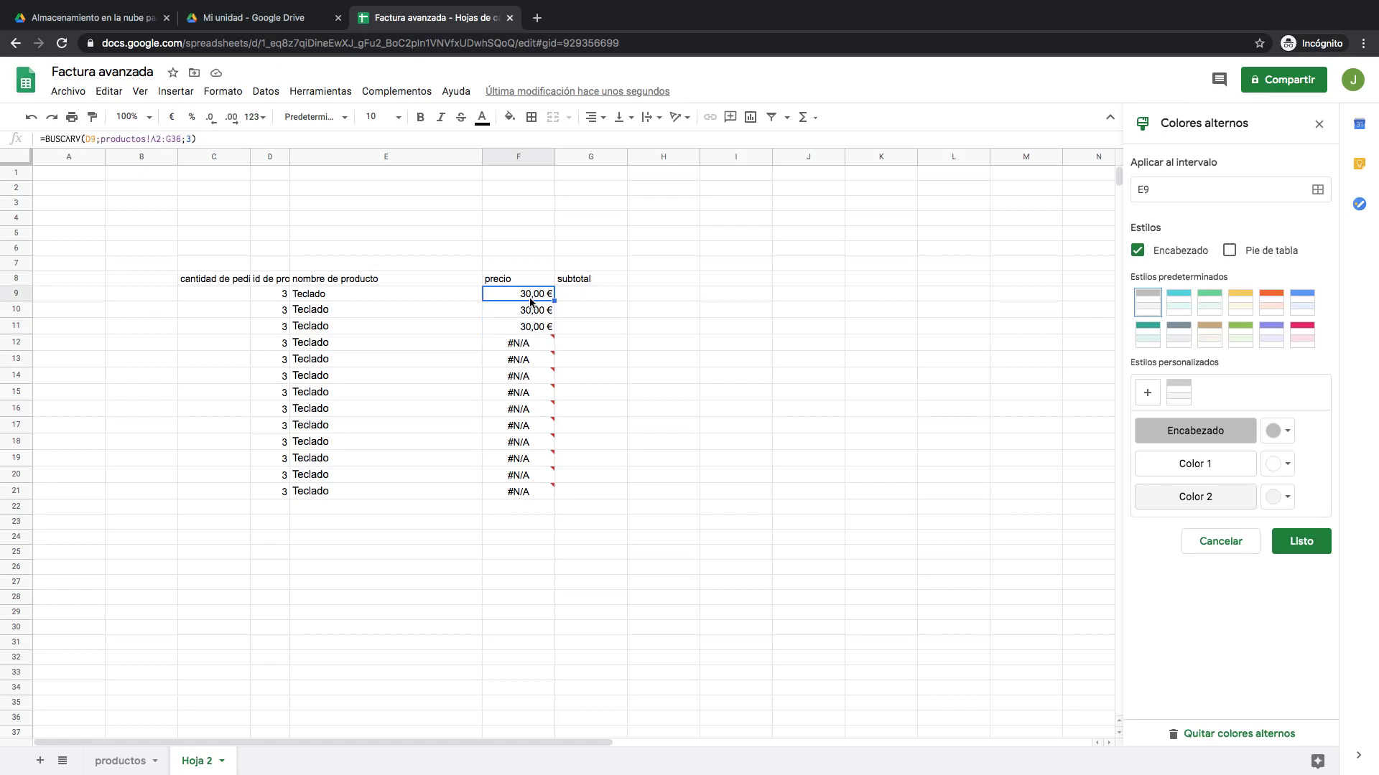
pyautogui.press('Down')
pyautogui.press('Down')
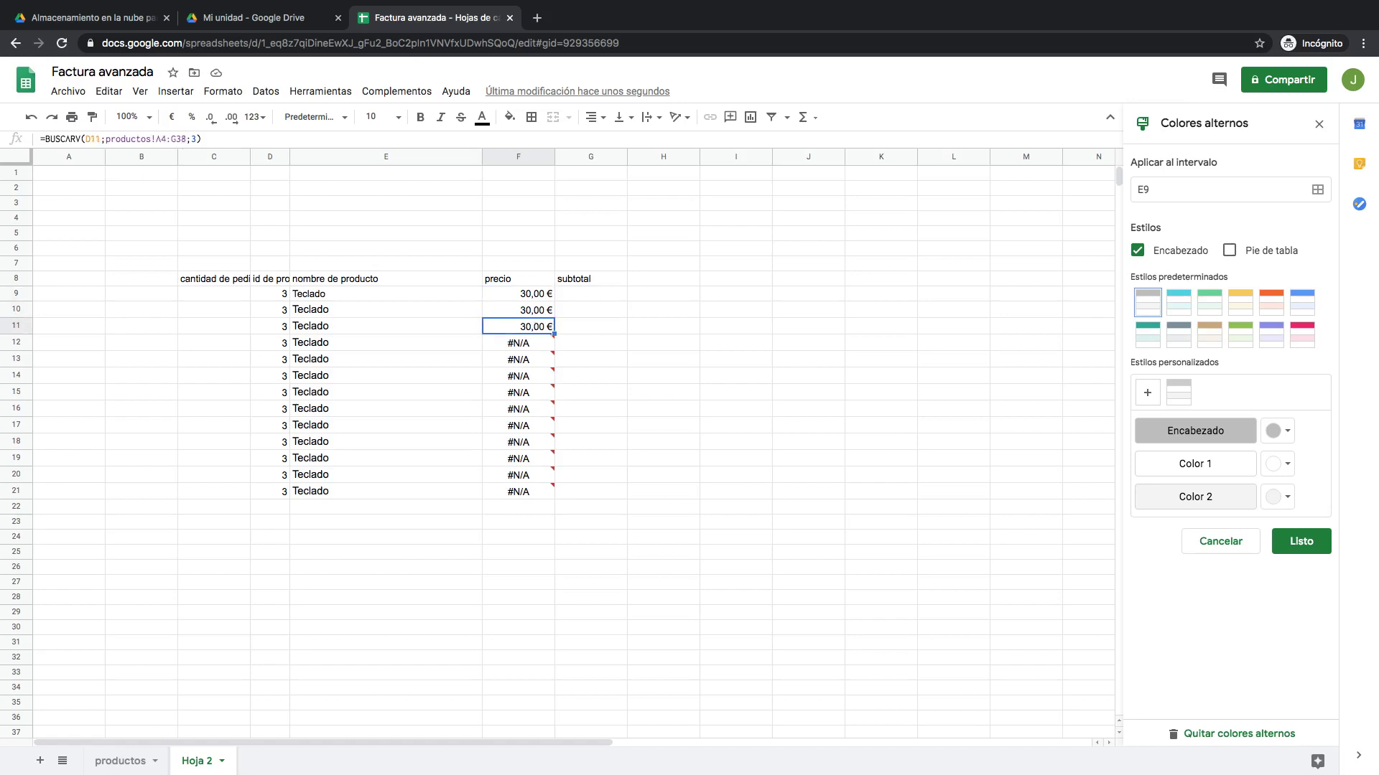
pyautogui.press('Down')
pyautogui.press('Down')
pyautogui.press('Down')
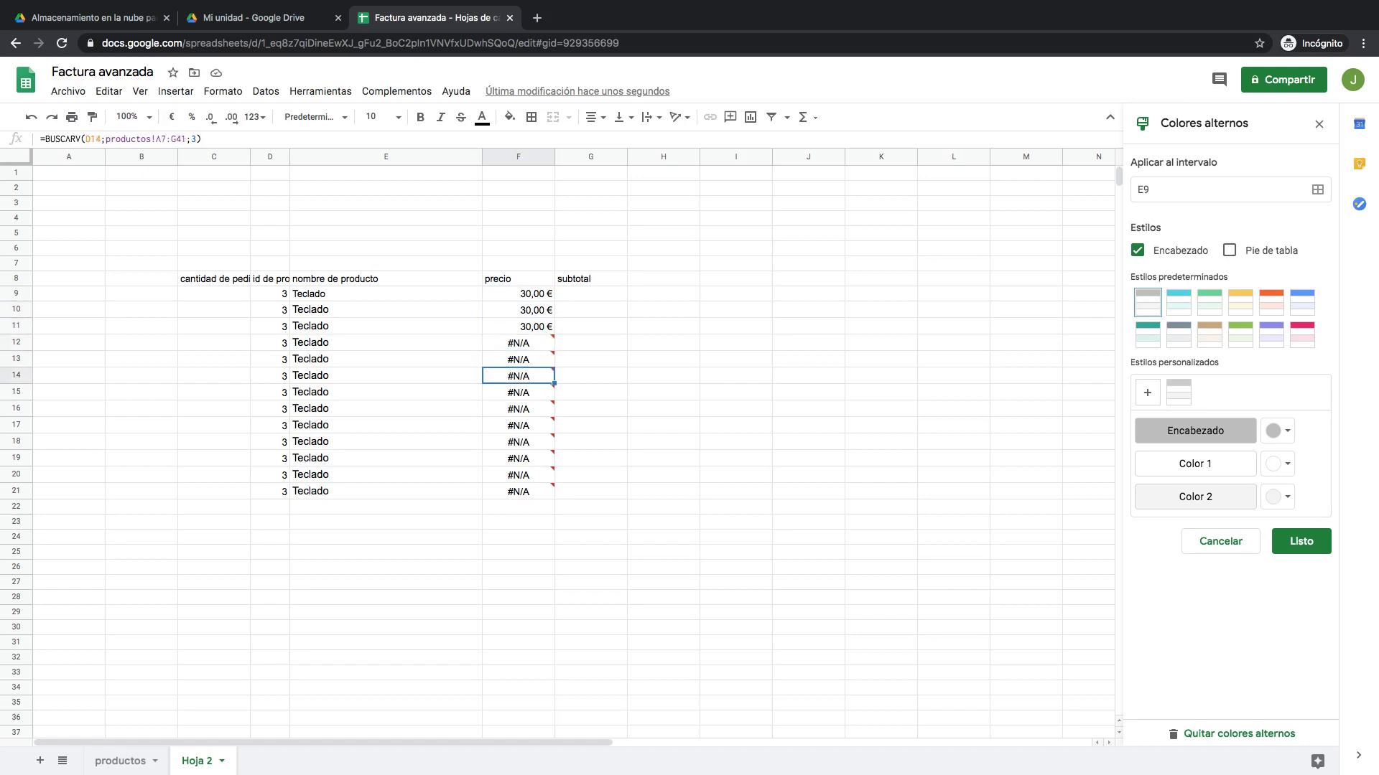
# Examine the lookup references in the product name formulas of column E down to E12
pyautogui.click(333, 296)
pyautogui.press('Down')
pyautogui.press('Down')
pyautogui.press('Down')
pyautogui.press('Down')
pyautogui.press('Down')
pyautogui.press('Down')
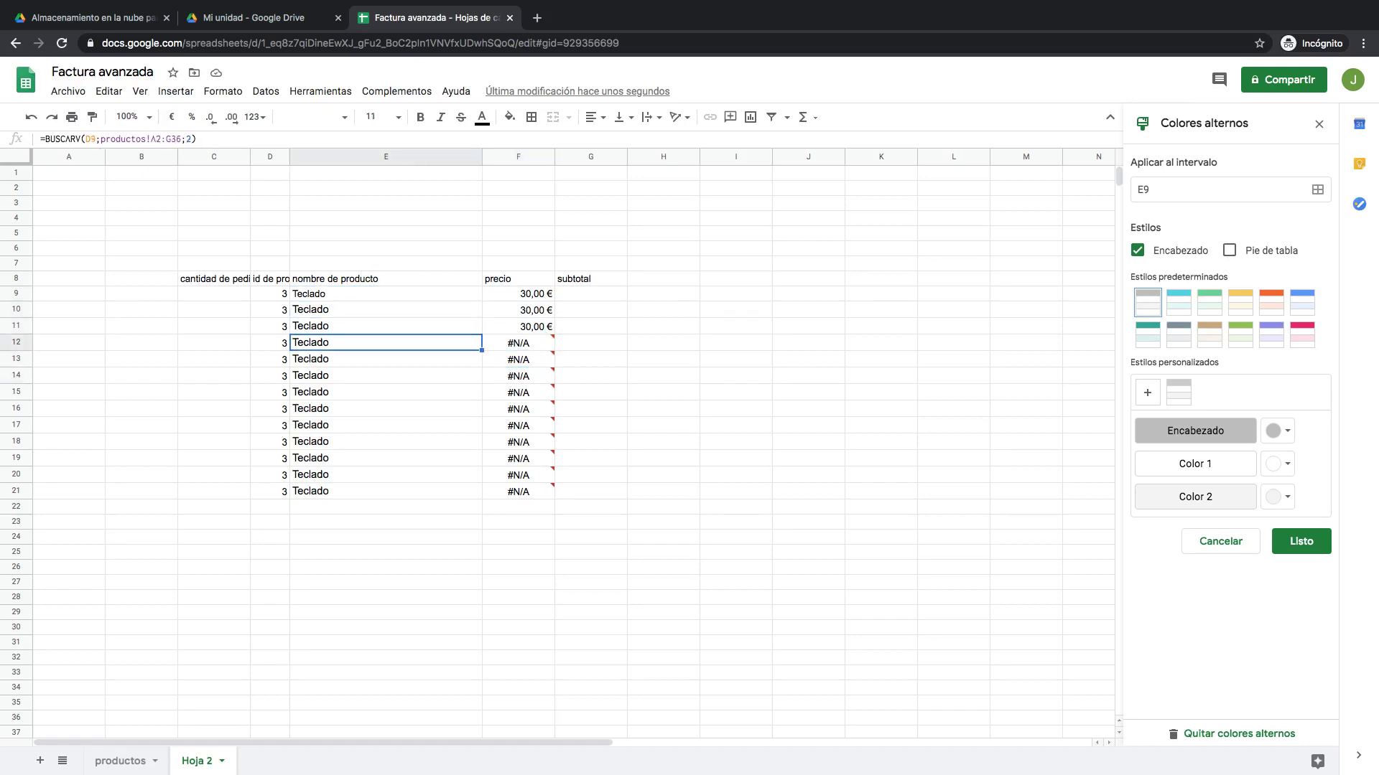
# Copy the BUSCARV formula text from F9 and paste it into each precio cell from F10 to F21
pyautogui.click(511, 290)
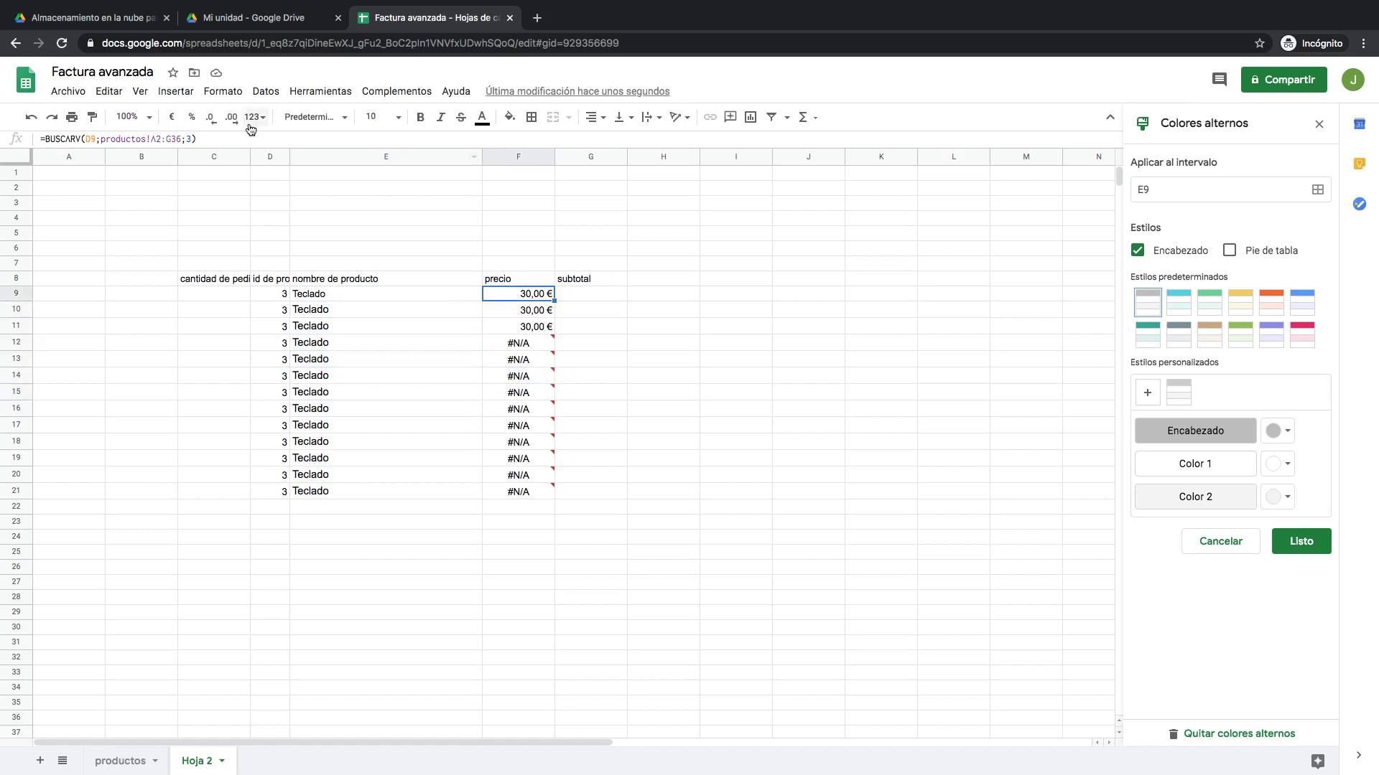
pyautogui.click(247, 139)
pyautogui.hotkey('ctrl', 'a')
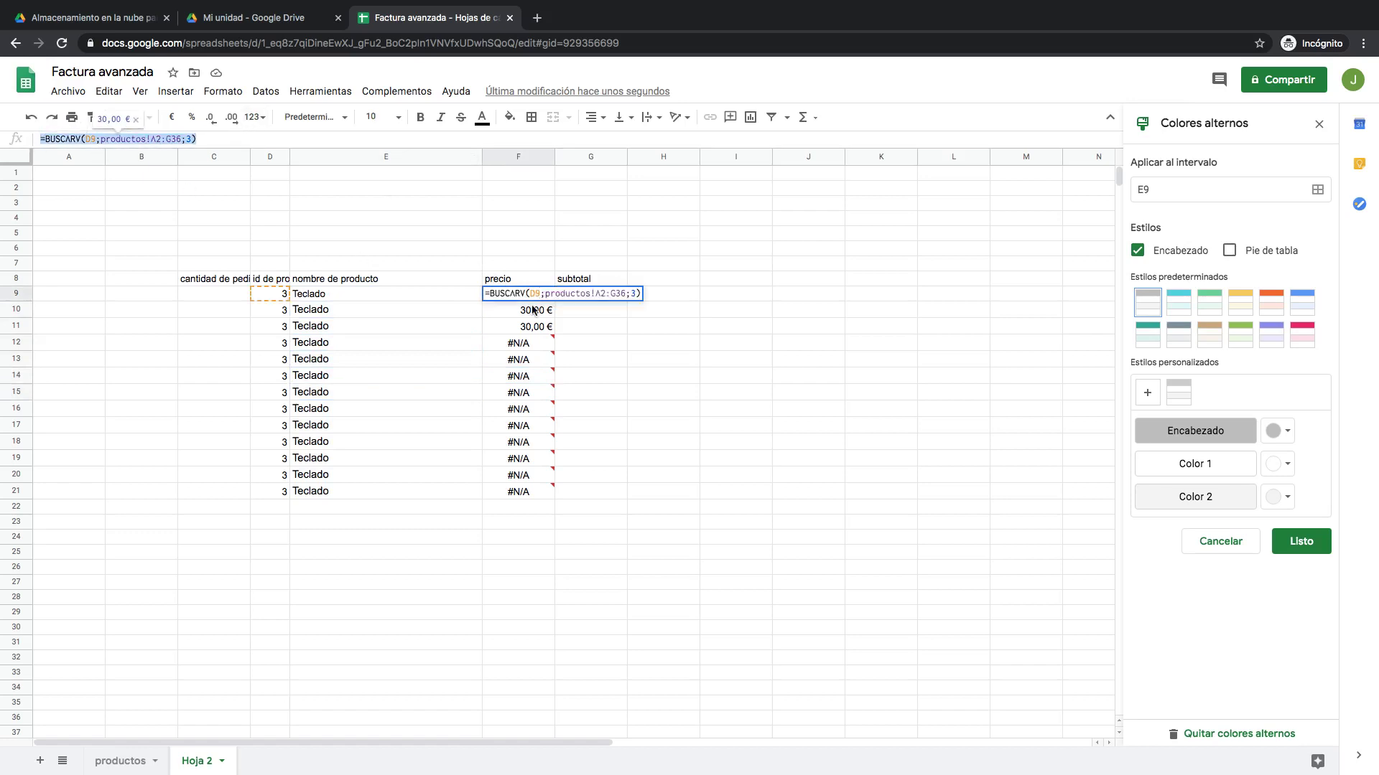
pyautogui.write('º')
pyautogui.press('Return')
pyautogui.hotkey('ctrl', 'z')
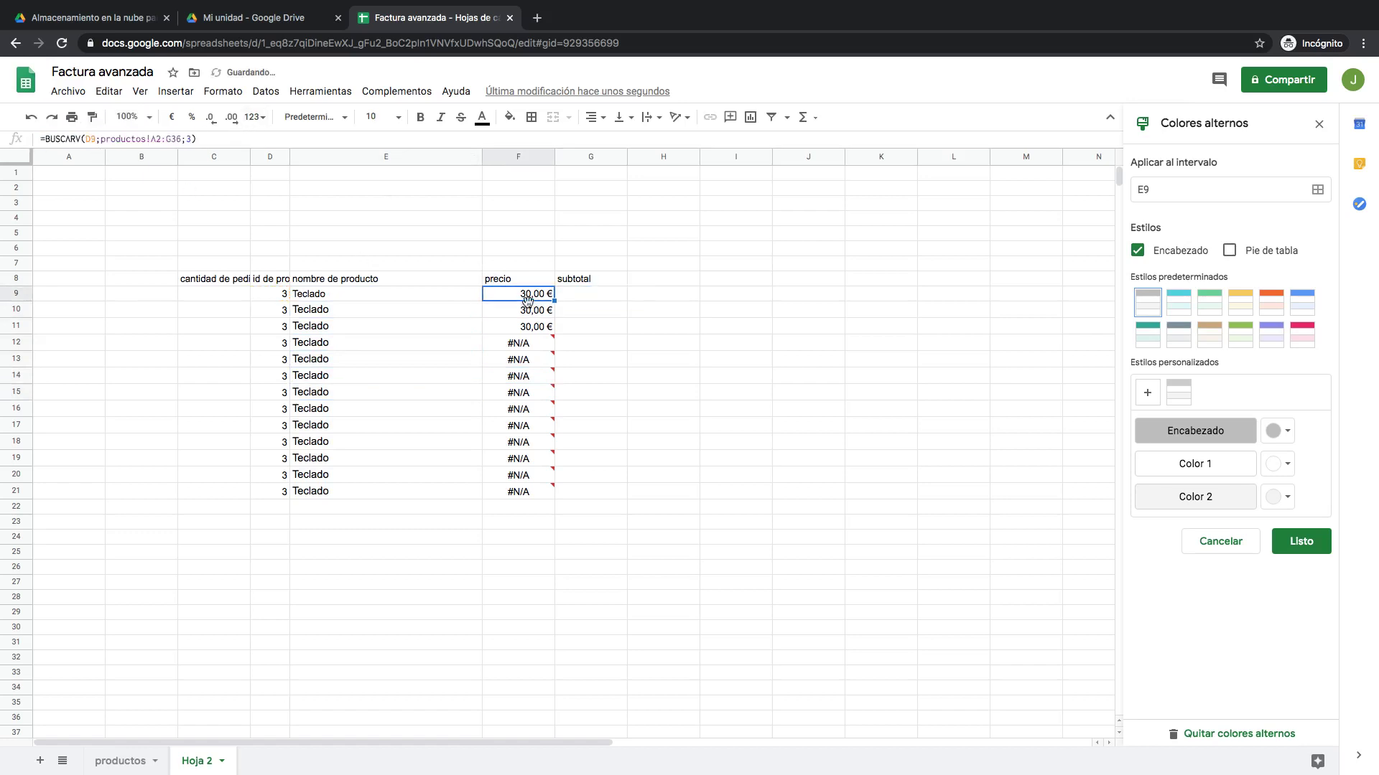
pyautogui.hotkey('ctrl', 'v')
pyautogui.press('Down')
pyautogui.hotkey('ctrl', 'v')
pyautogui.press('Down')
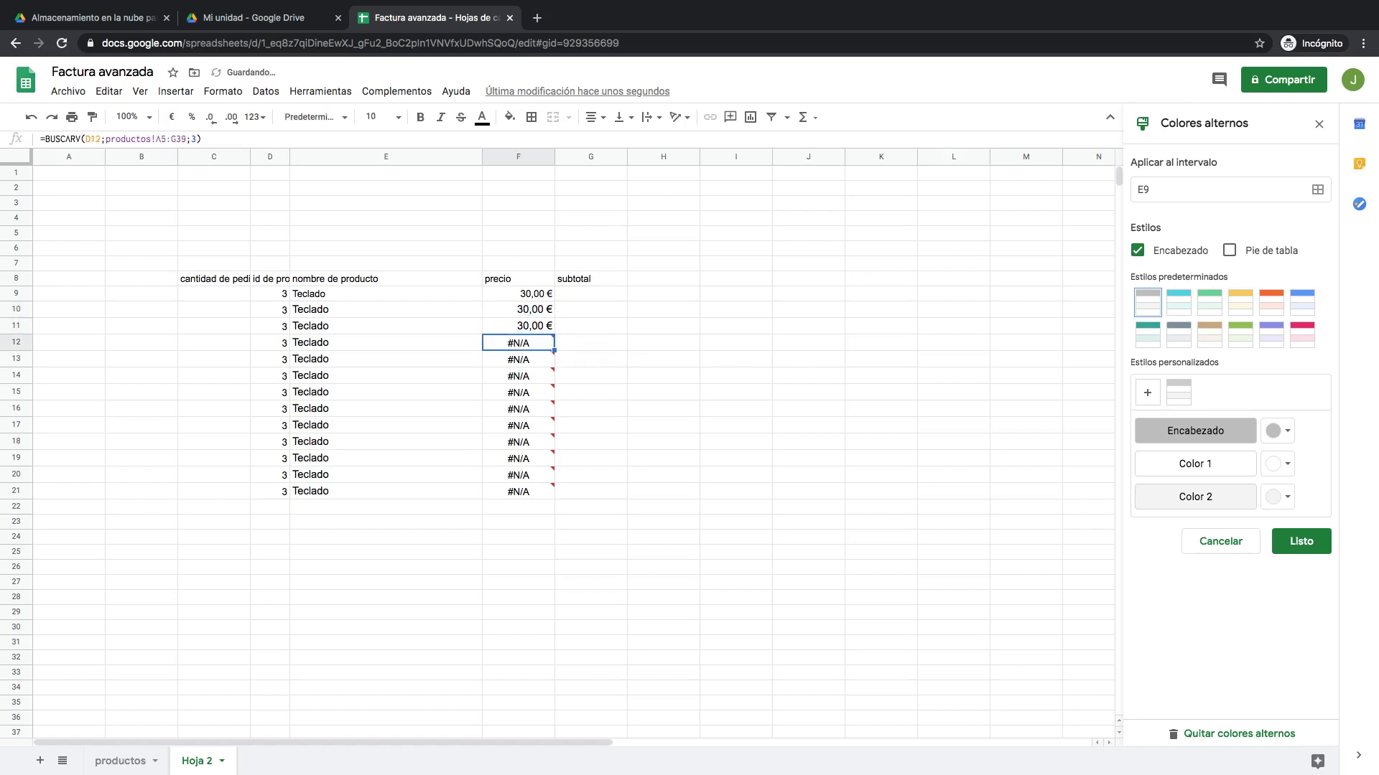
pyautogui.hotkey('ctrl', 'v')
pyautogui.press('Down')
pyautogui.hotkey('ctrl', 'v')
pyautogui.press('Down')
pyautogui.hotkey('ctrl', 'v')
pyautogui.press('Down')
pyautogui.hotkey('ctrl', 'v')
pyautogui.press('Down')
pyautogui.hotkey('ctrl', 'v')
pyautogui.press('Down')
pyautogui.hotkey('ctrl', 'v')
pyautogui.press('Down')
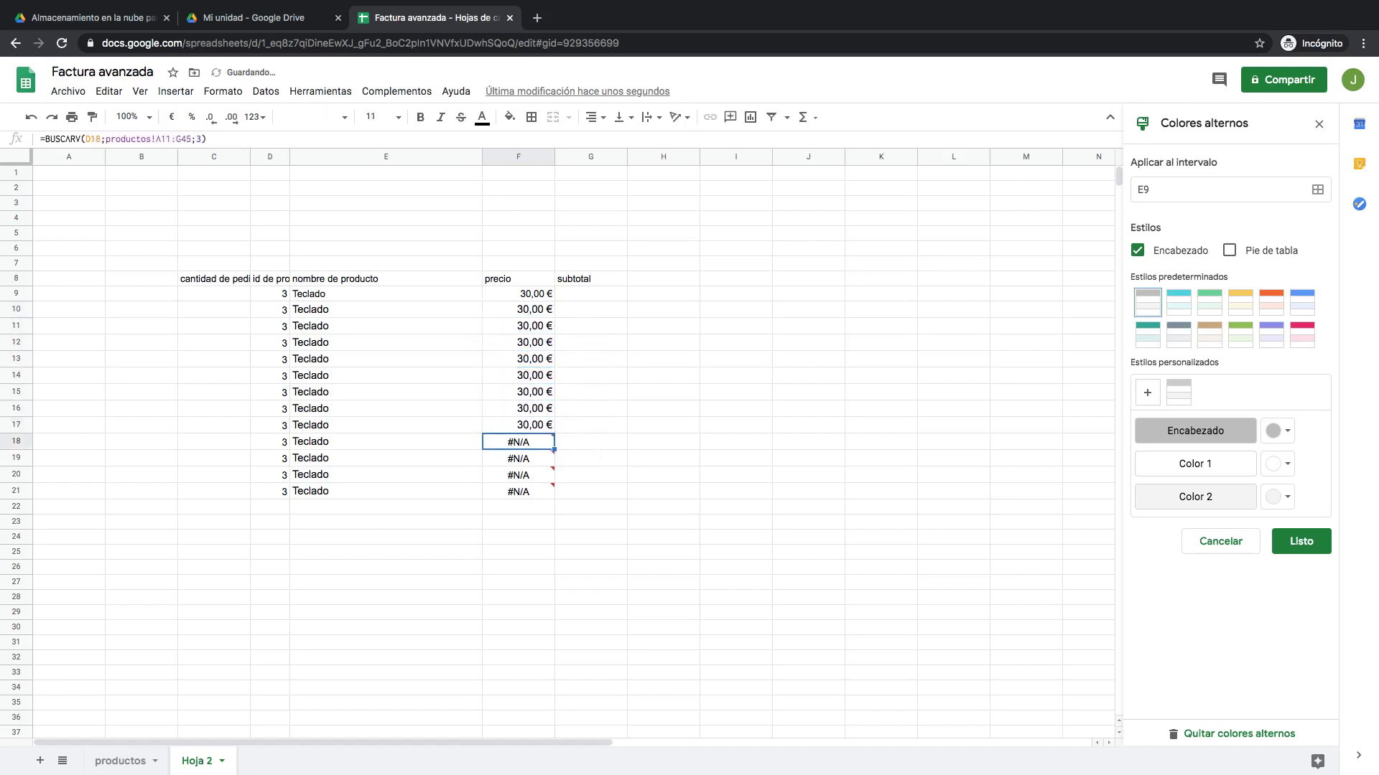
pyautogui.hotkey('ctrl', 'v')
pyautogui.press('Down')
pyautogui.hotkey('ctrl', 'v')
pyautogui.press('Down')
pyautogui.hotkey('ctrl', 'v')
pyautogui.press('Down')
pyautogui.hotkey('ctrl', 'v')
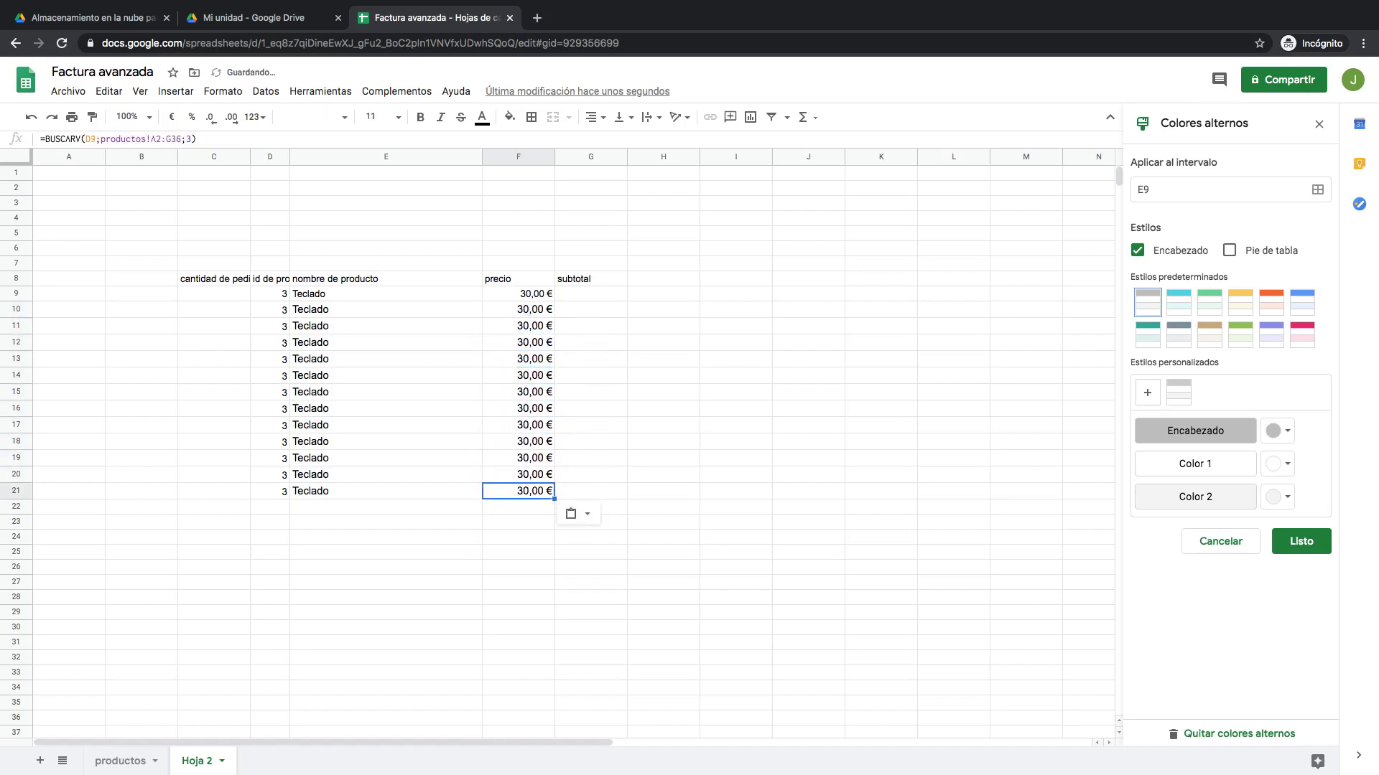
# Change the lookup value in each product name formula from E10 to E20 to the id cell of its own row, D10 to D20
pyautogui.click(319, 307)
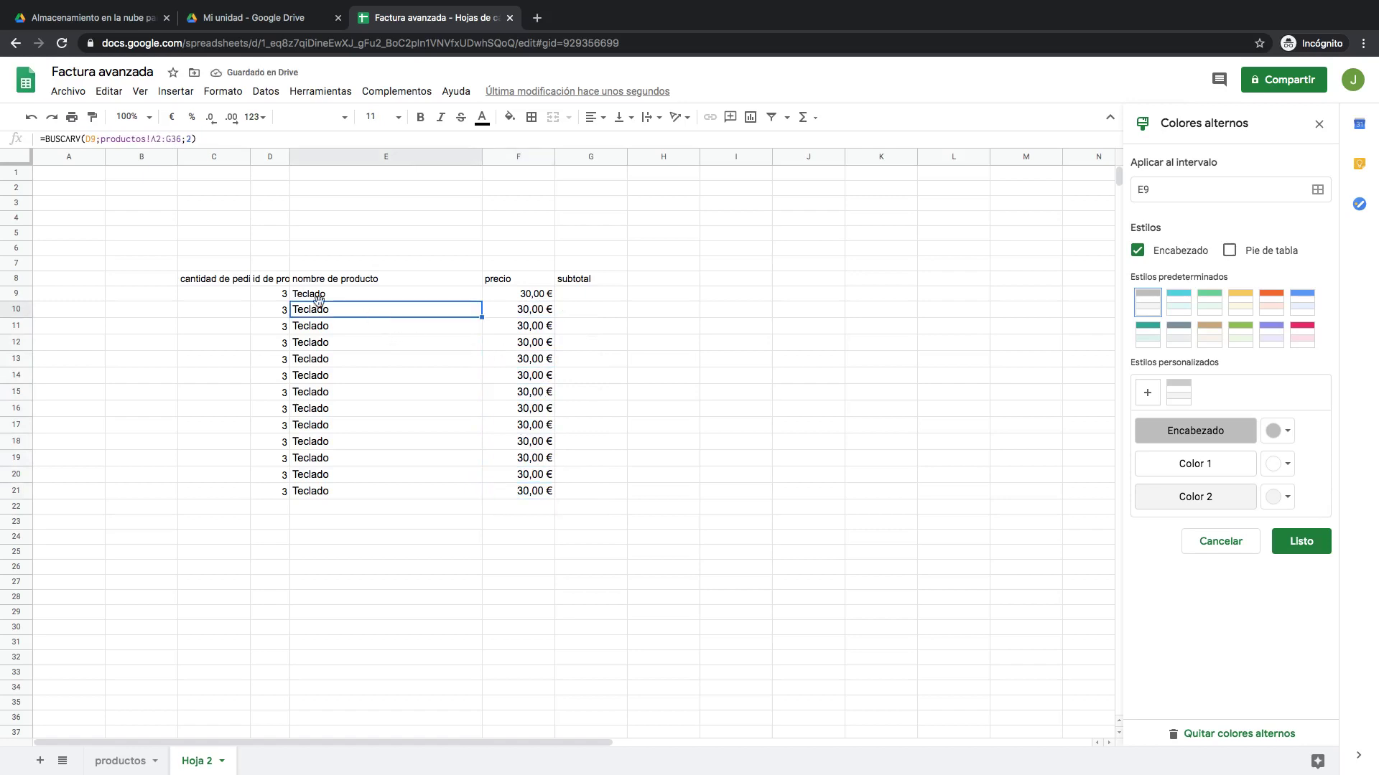
pyautogui.click(98, 143)
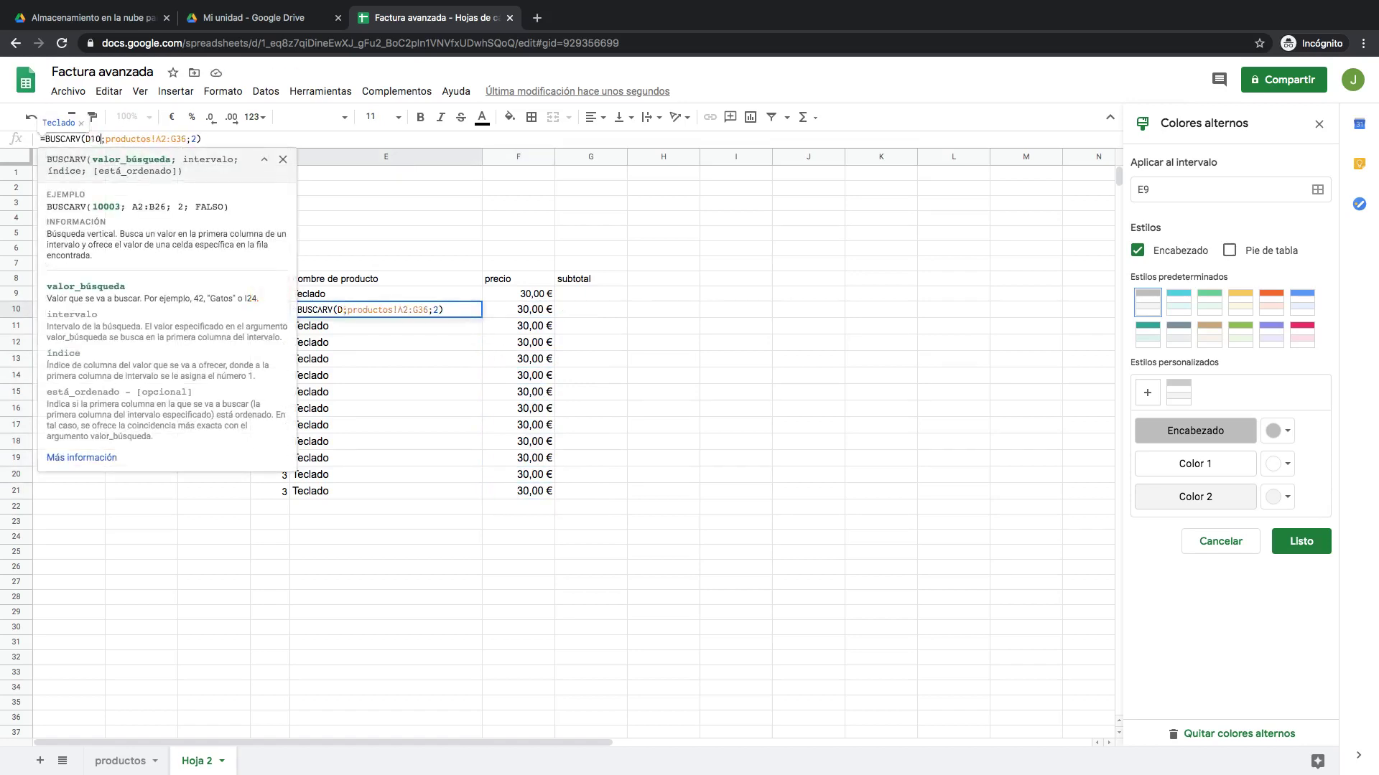
pyautogui.press('Return')
pyautogui.click(88, 138)
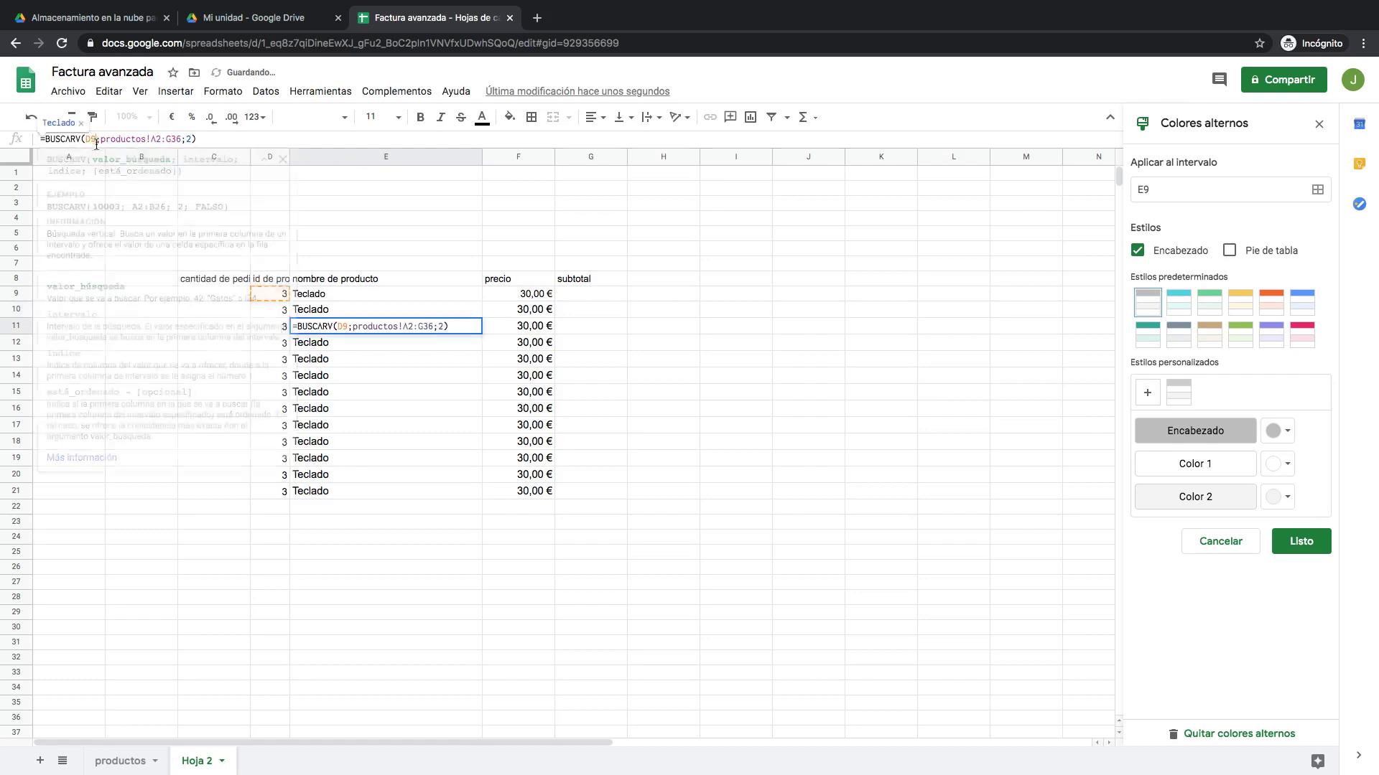
pyautogui.press('Return')
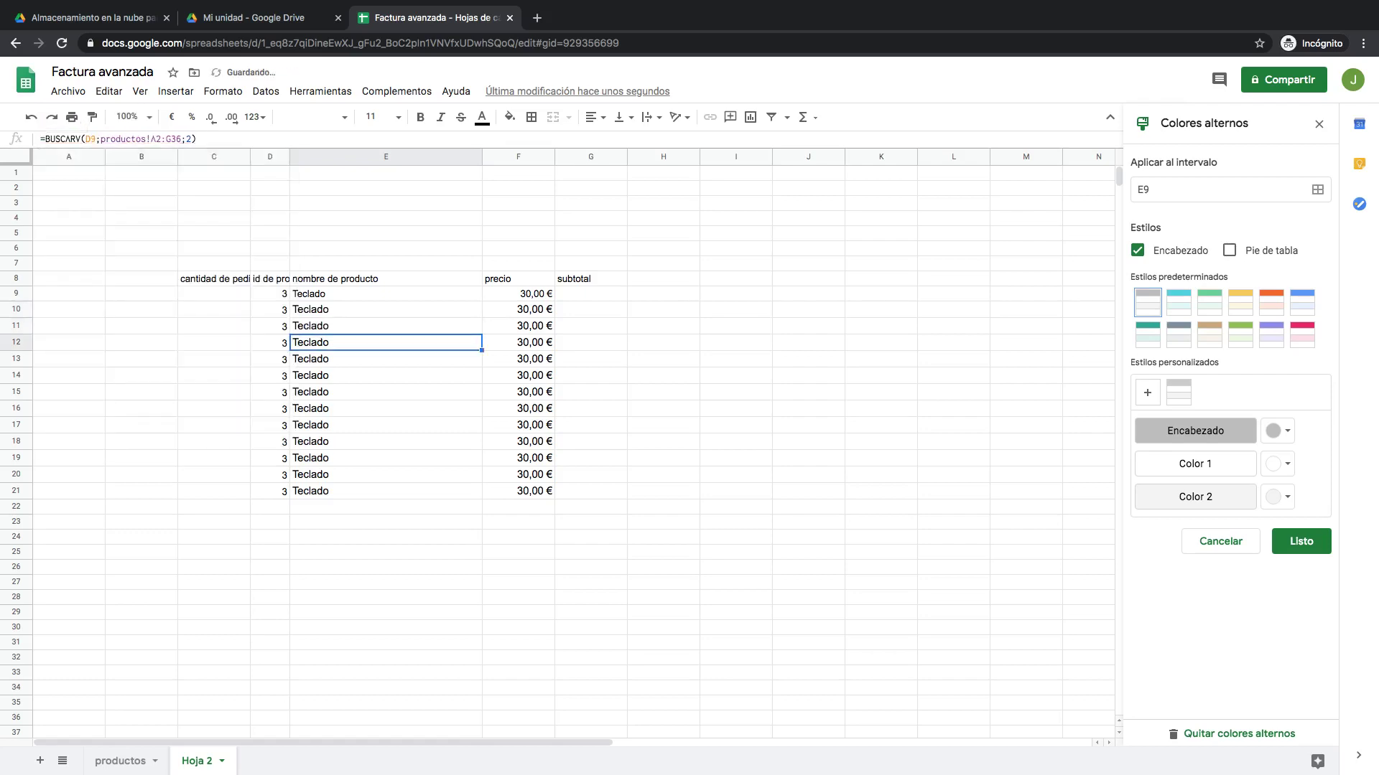
pyautogui.click(101, 142)
pyautogui.press('Return')
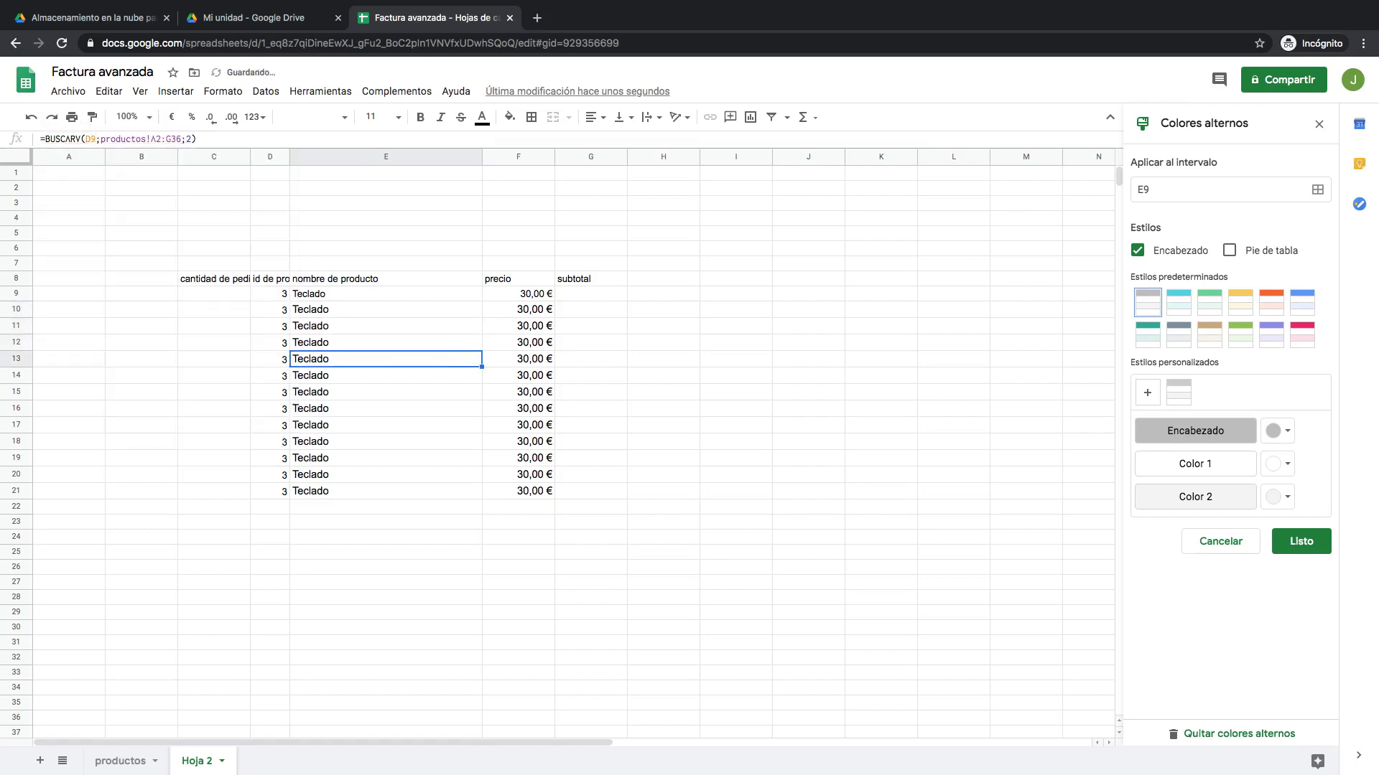
pyautogui.click(93, 141)
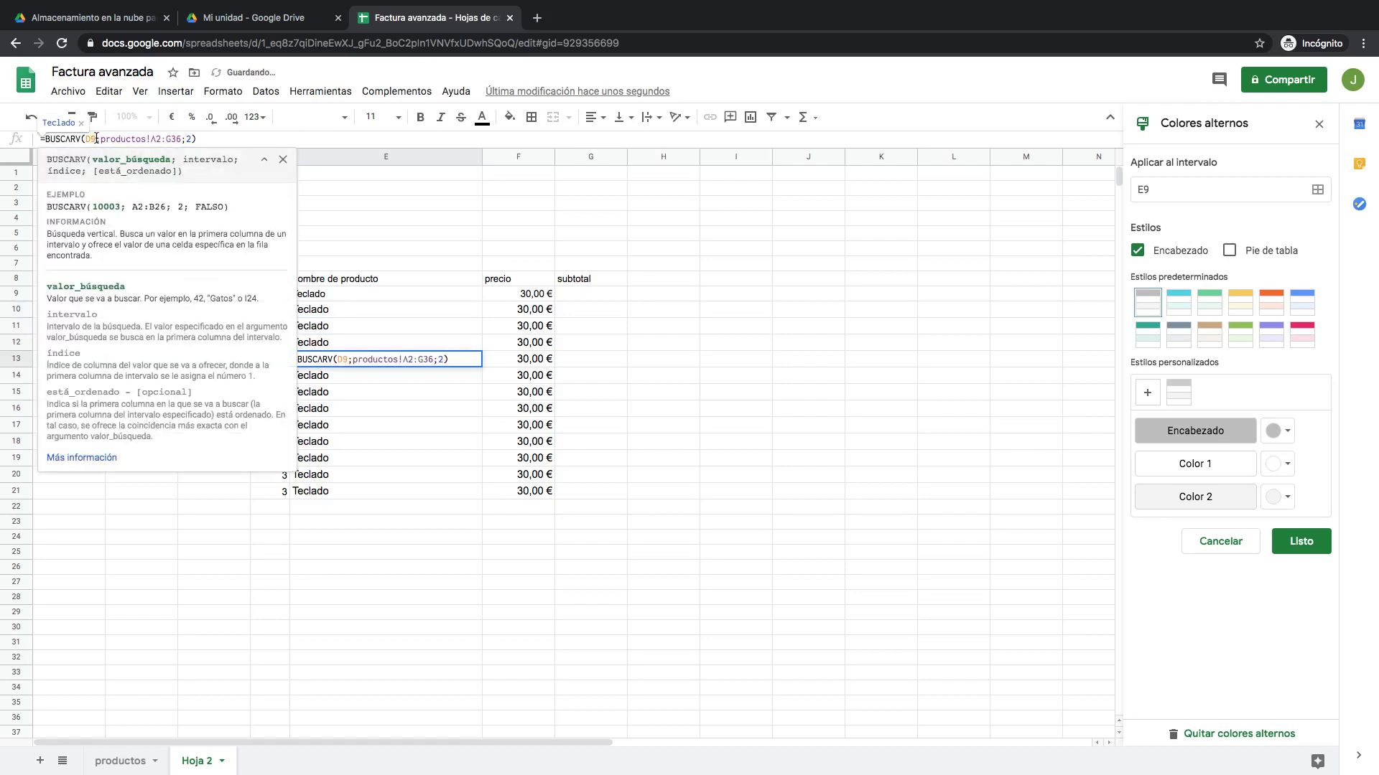
pyautogui.press('Return')
pyautogui.click(97, 138)
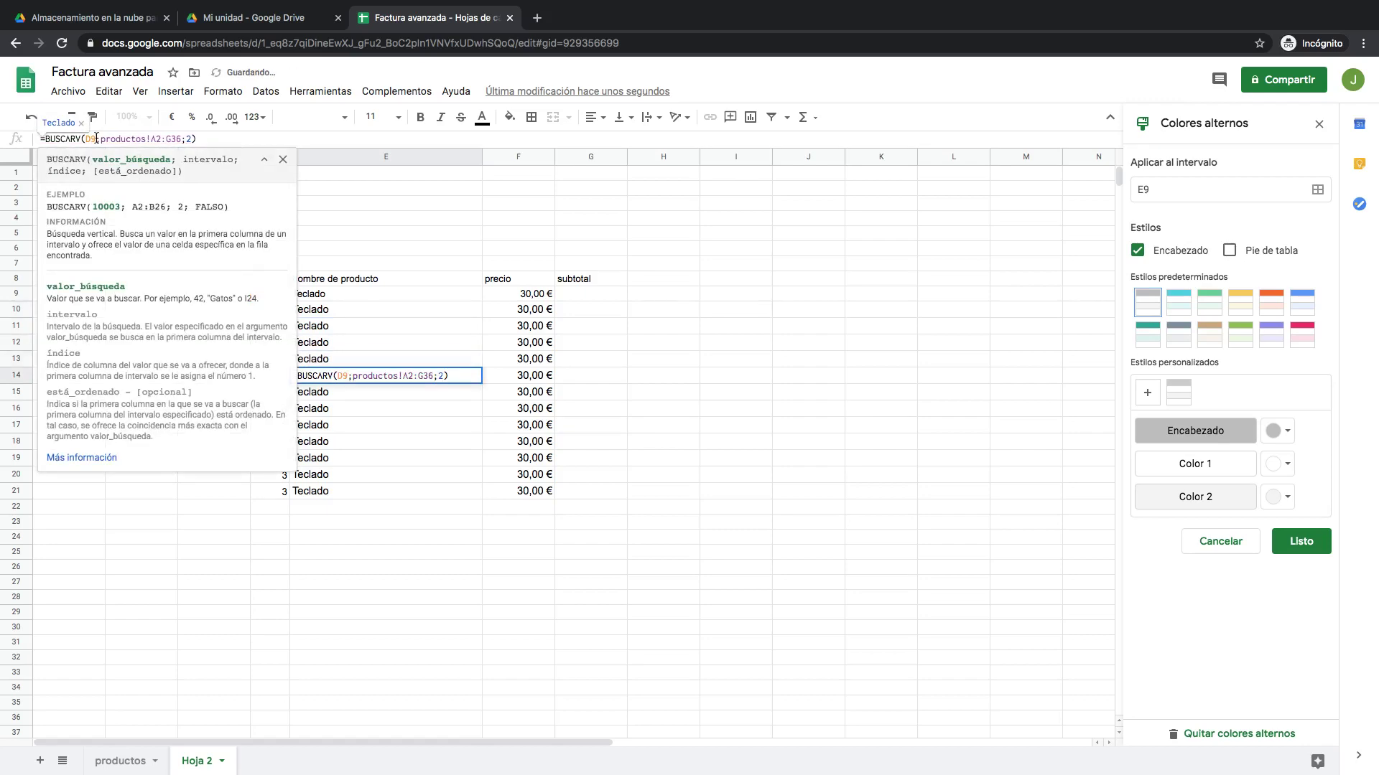
pyautogui.press('Return')
pyautogui.click(96, 139)
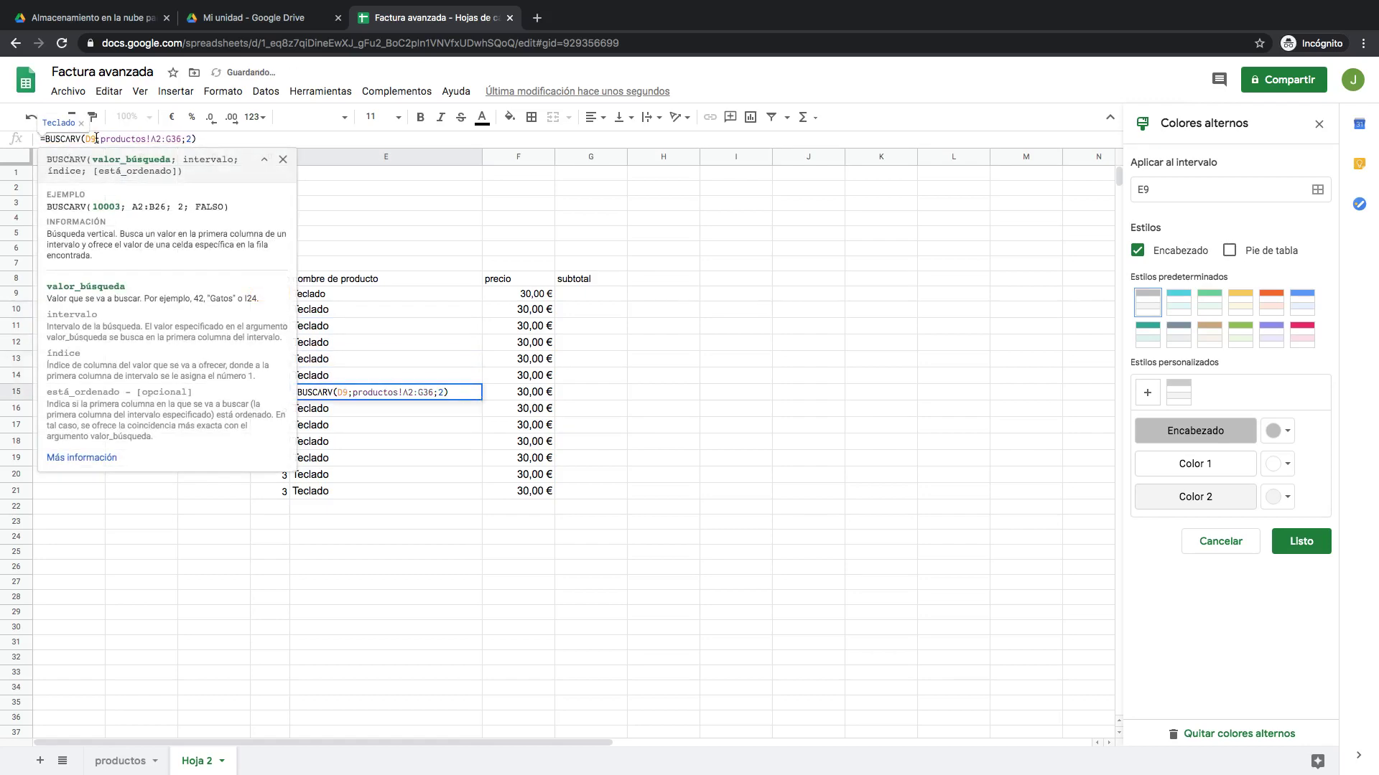
pyautogui.press('Return')
pyautogui.click(96, 139)
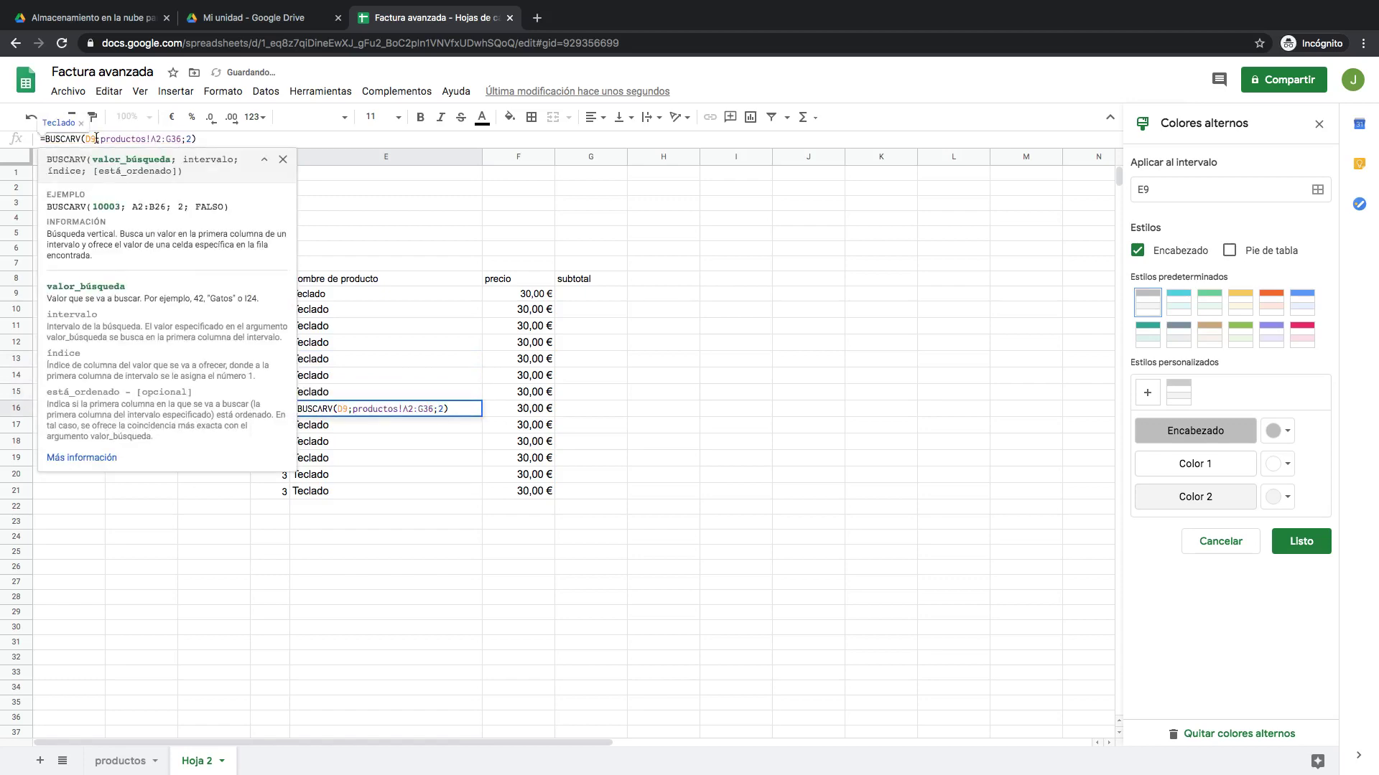
pyautogui.press('Return')
pyautogui.click(96, 138)
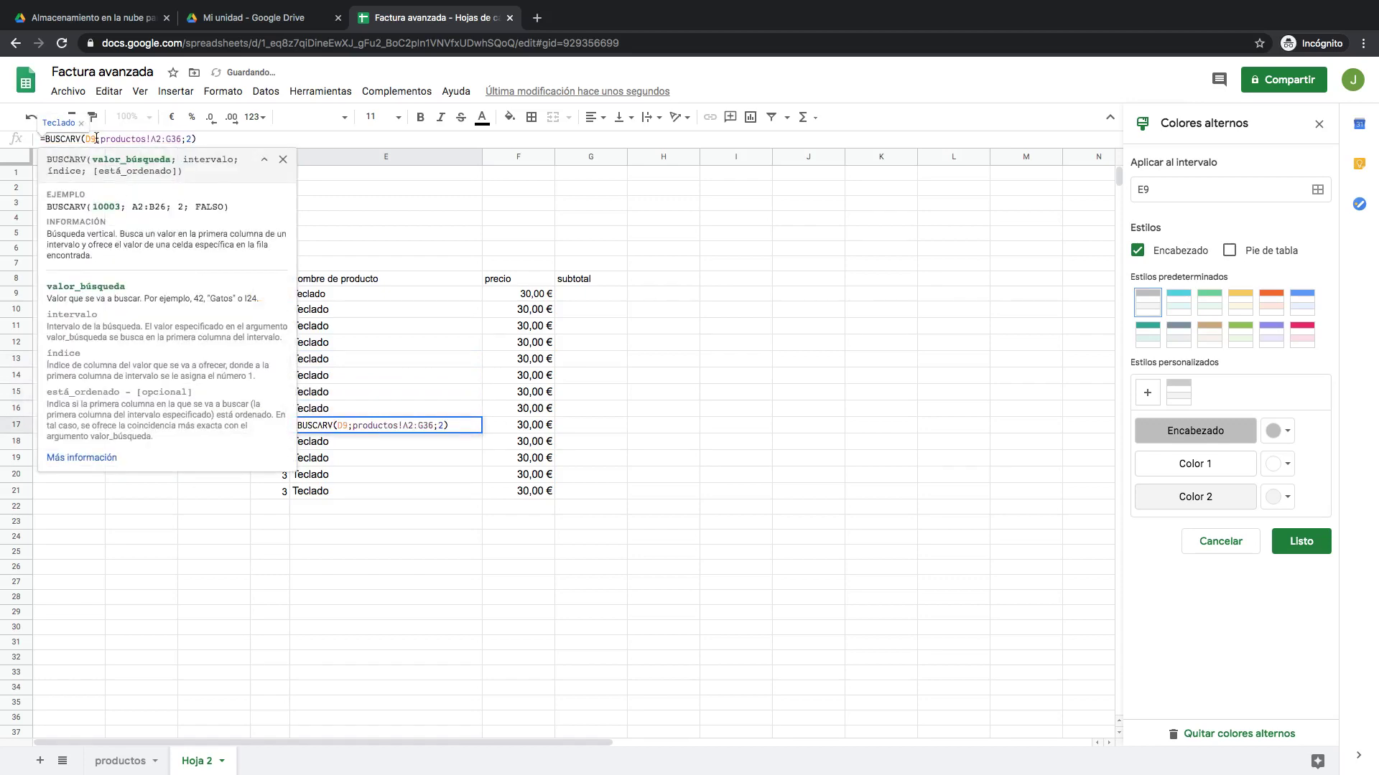
pyautogui.press('Return')
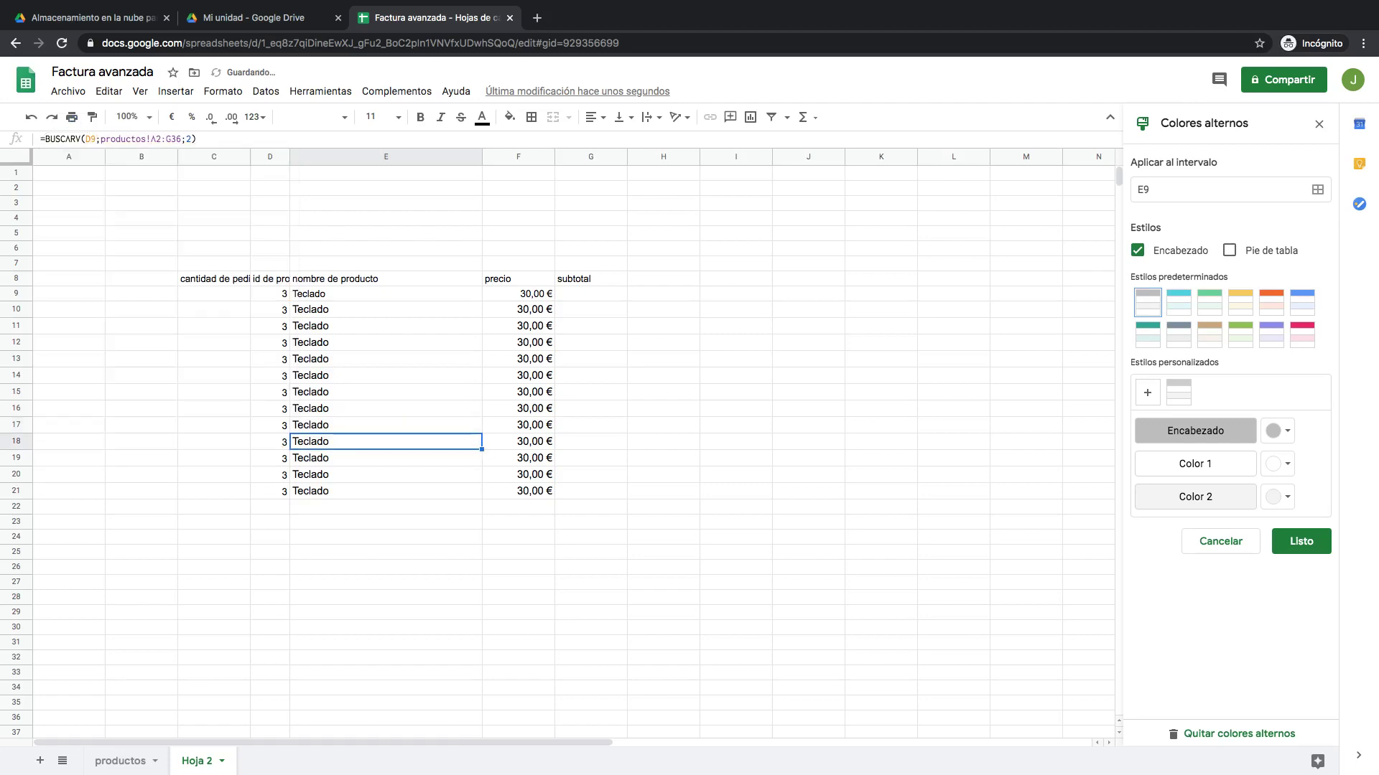
pyautogui.click(96, 138)
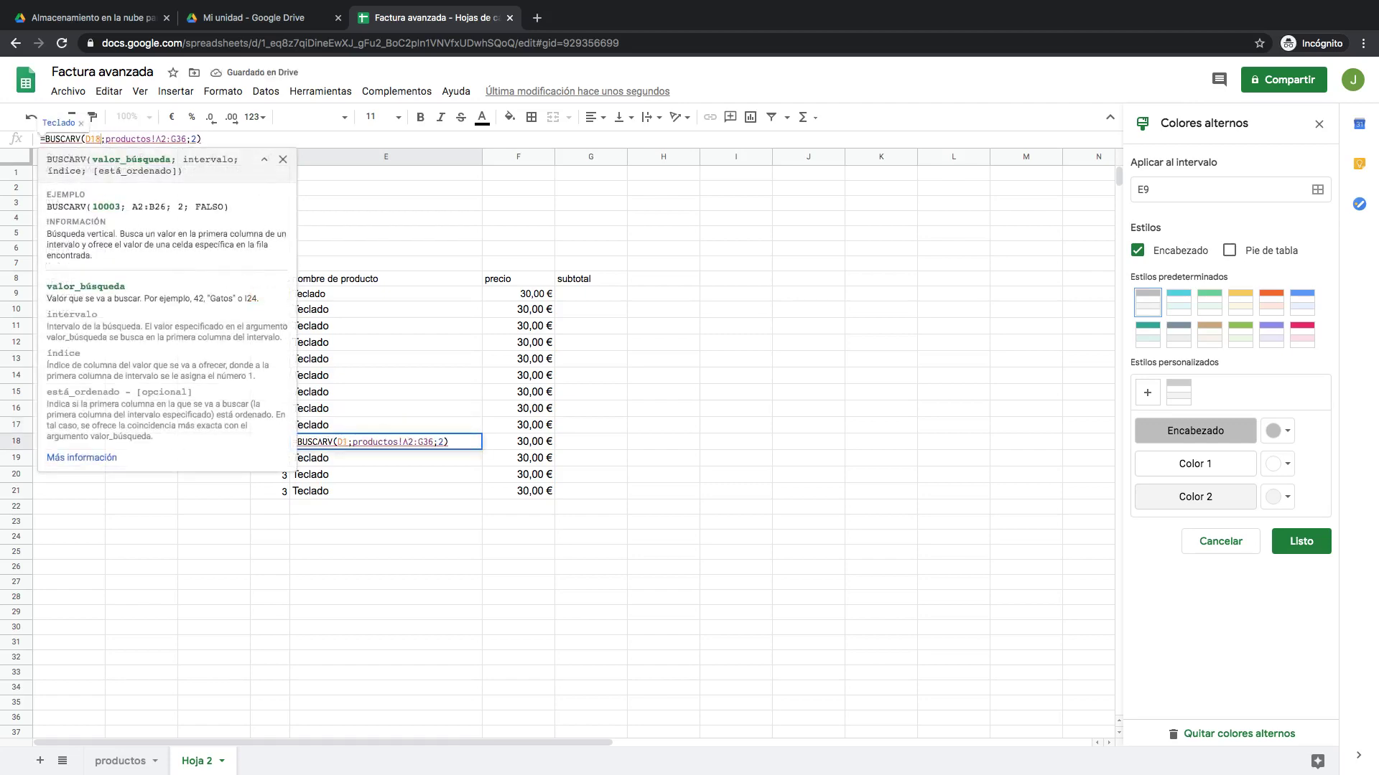
pyautogui.press('Return')
pyautogui.click(96, 139)
pyautogui.press('Return')
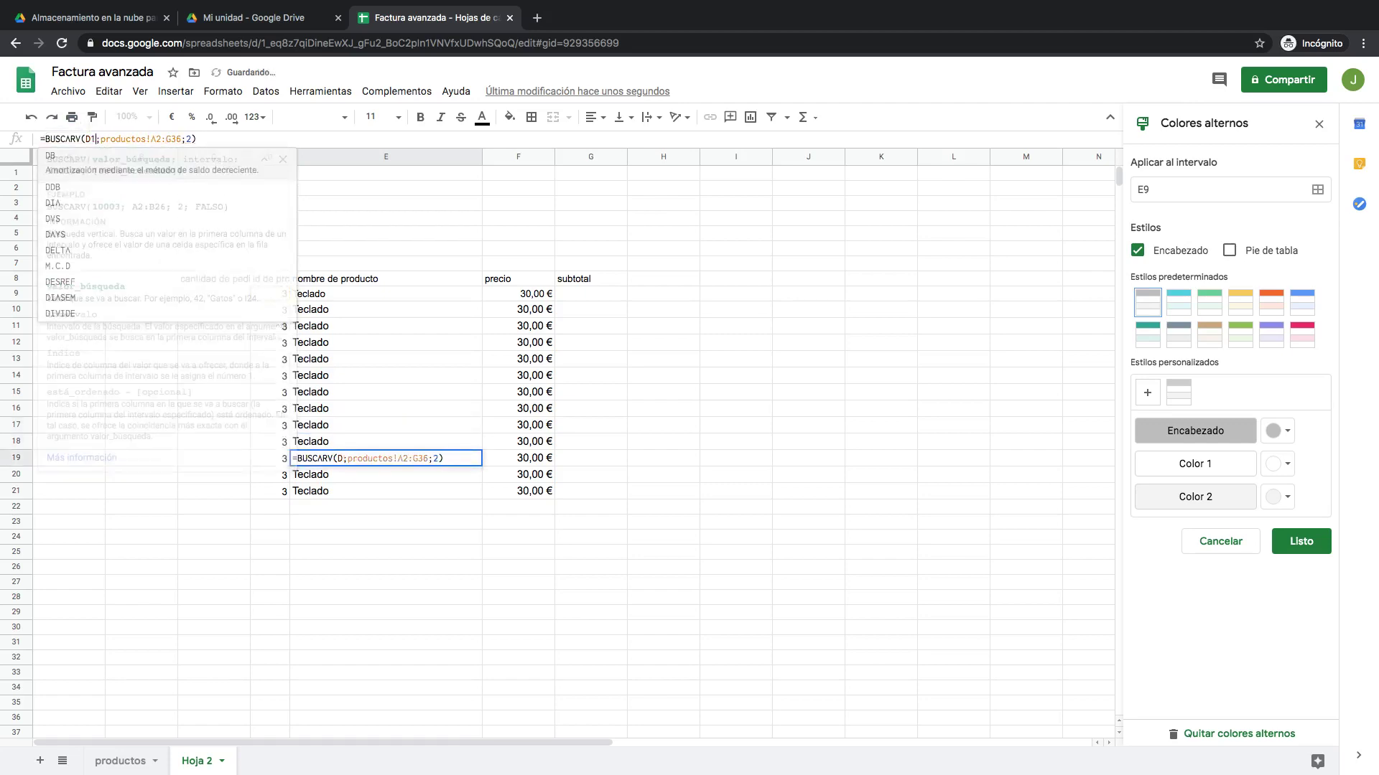
pyautogui.click(96, 138)
pyautogui.press('Return')
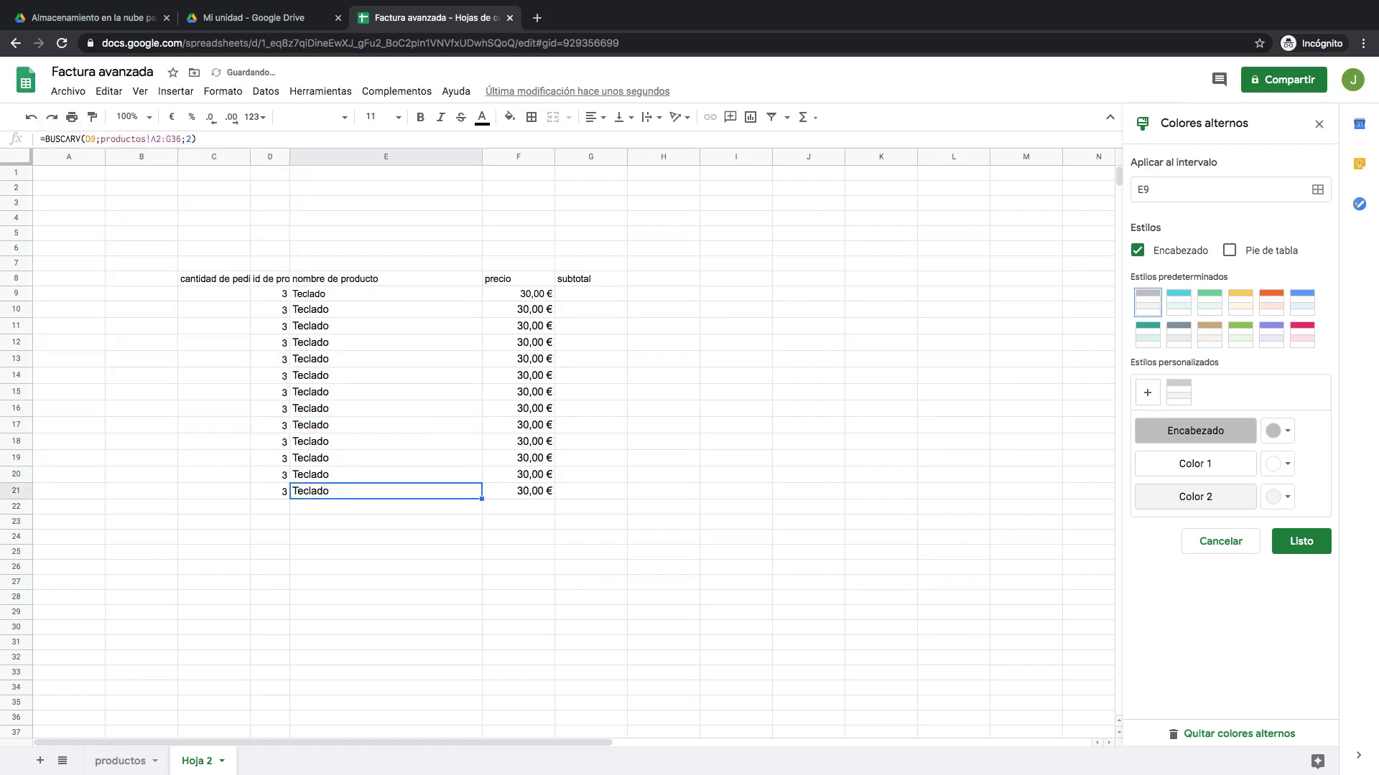
# Change the lookup value in each precio formula from F10 to F21 to the id cell of its own row, D10 to D21
pyautogui.click(497, 311)
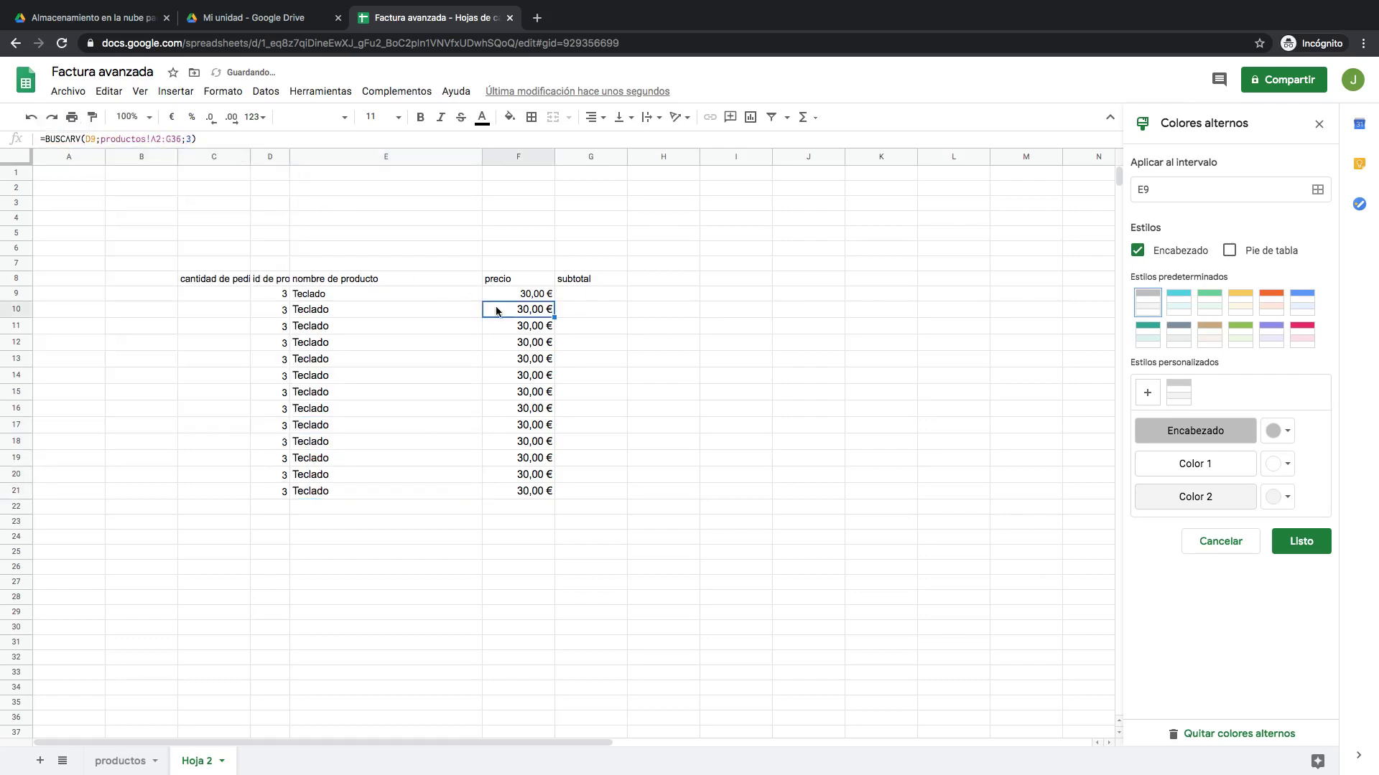
pyautogui.click(92, 138)
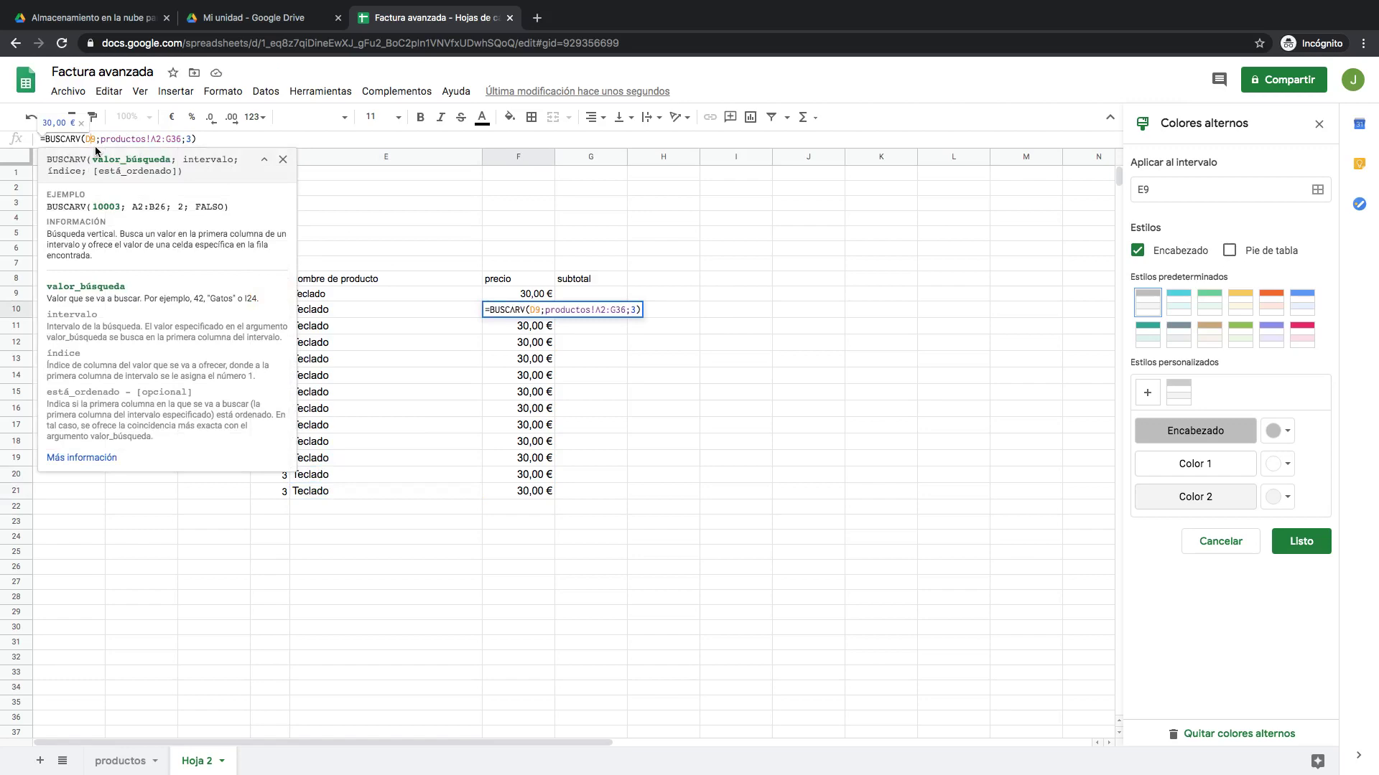
pyautogui.press('Return')
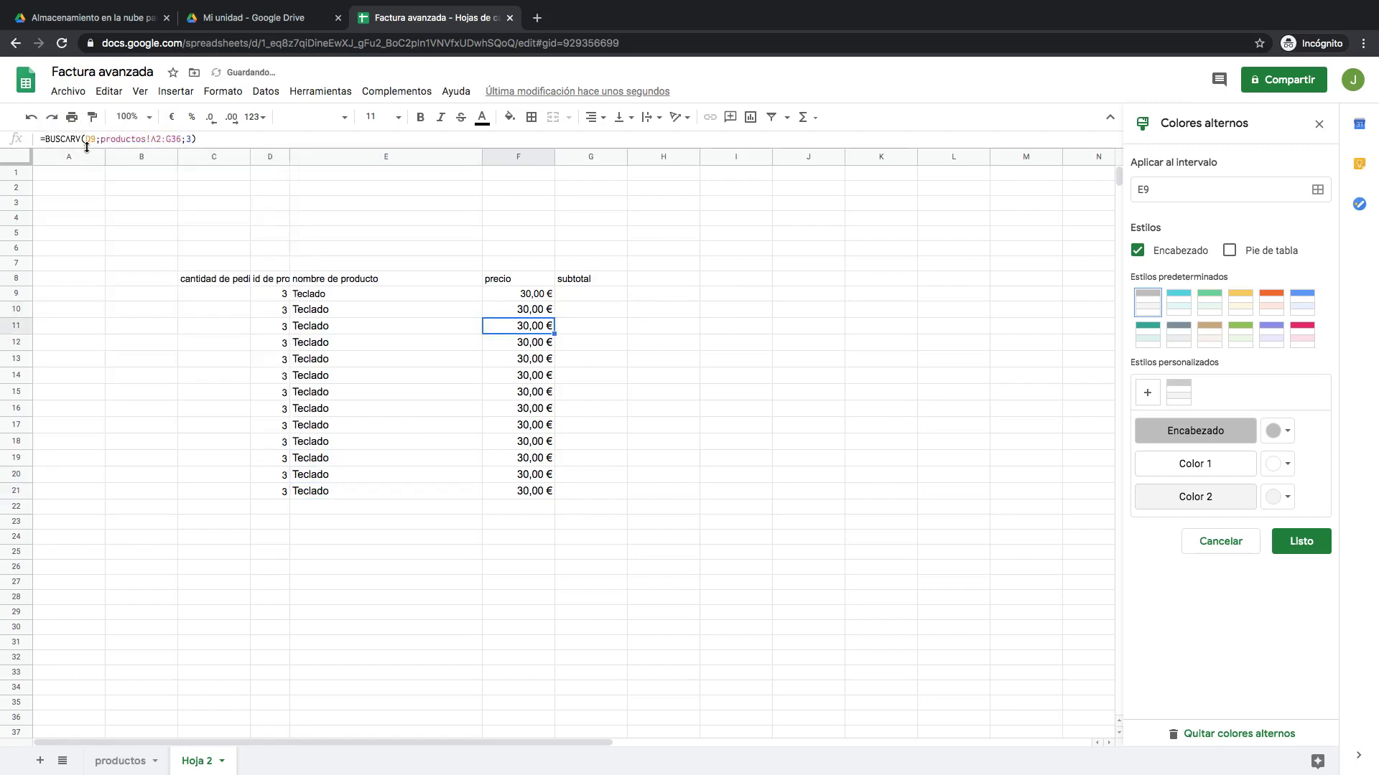
pyautogui.click(97, 143)
pyautogui.press('Return')
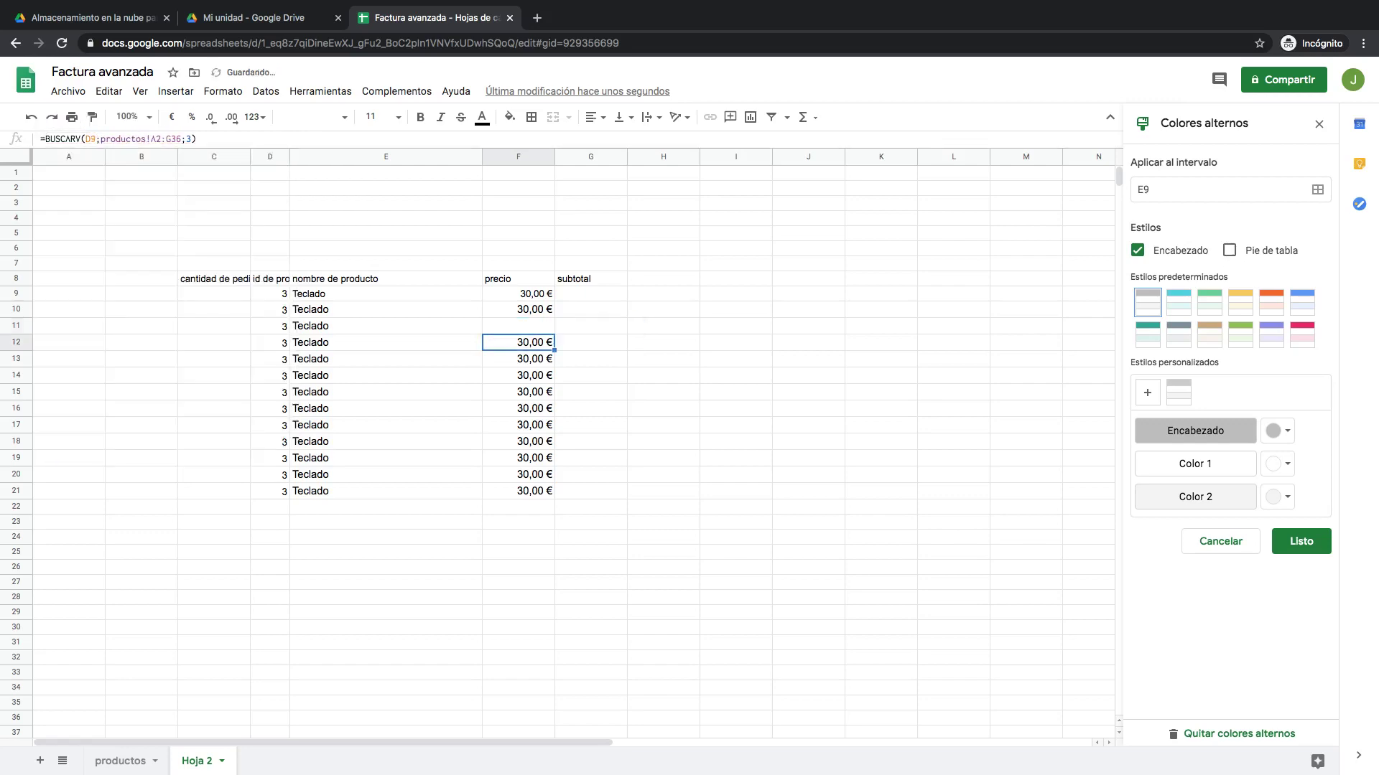
pyautogui.press('Return')
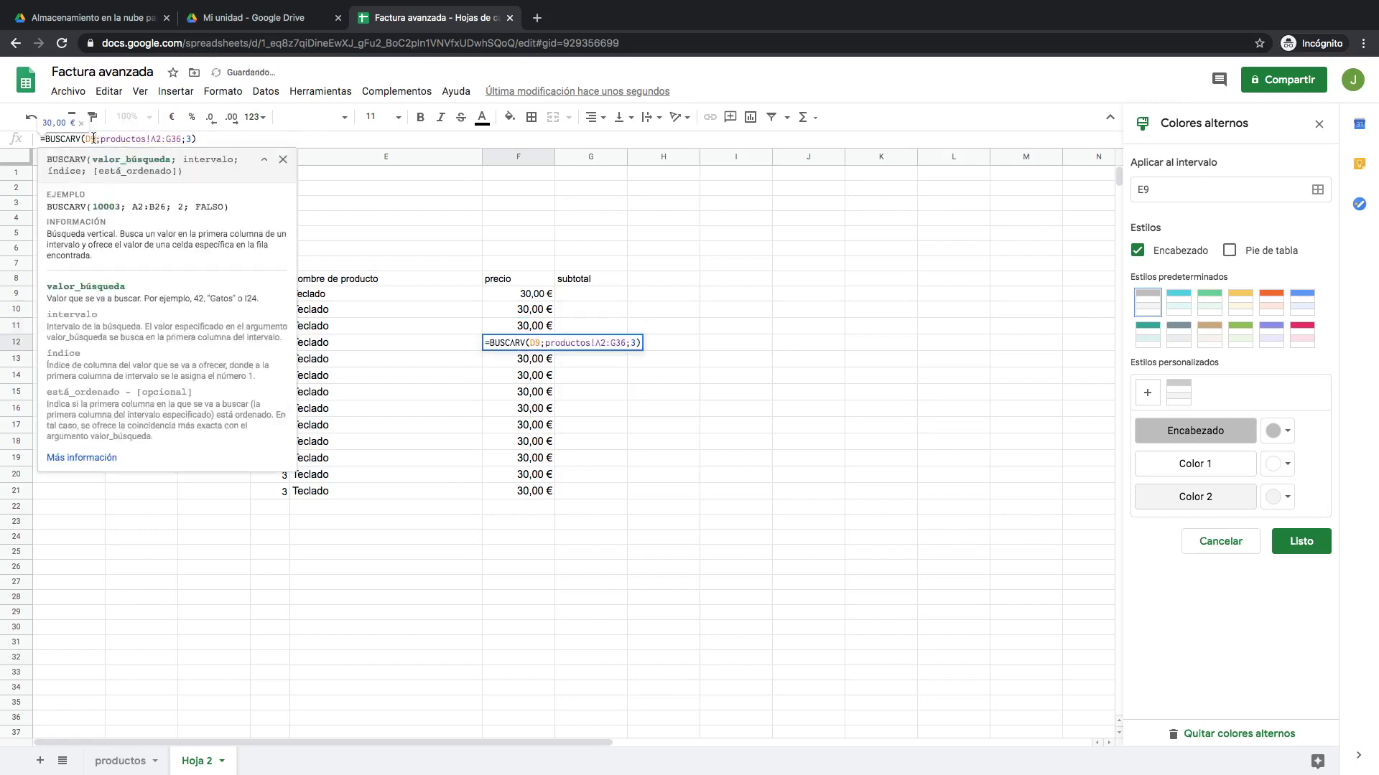
pyautogui.press('Return')
pyautogui.click(94, 152)
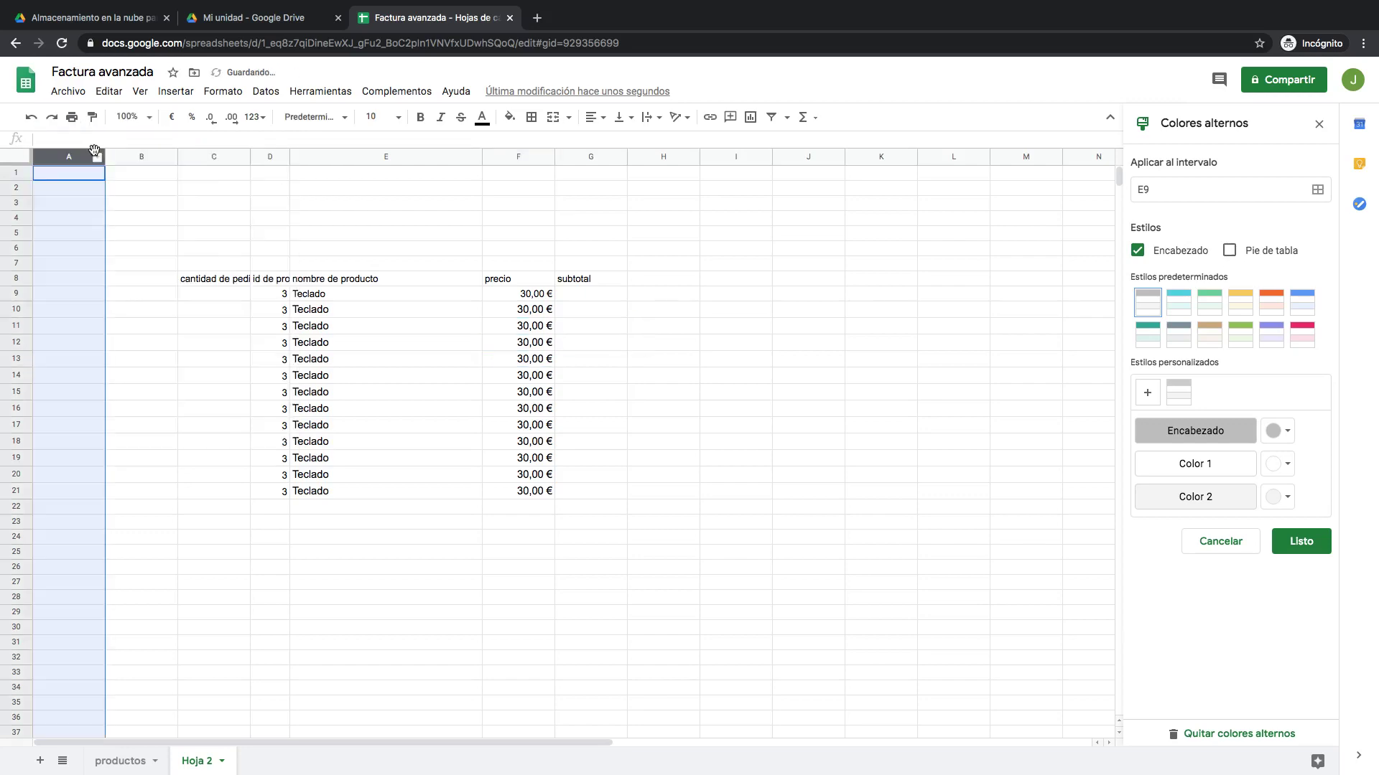
pyautogui.click(373, 309)
pyautogui.click(524, 343)
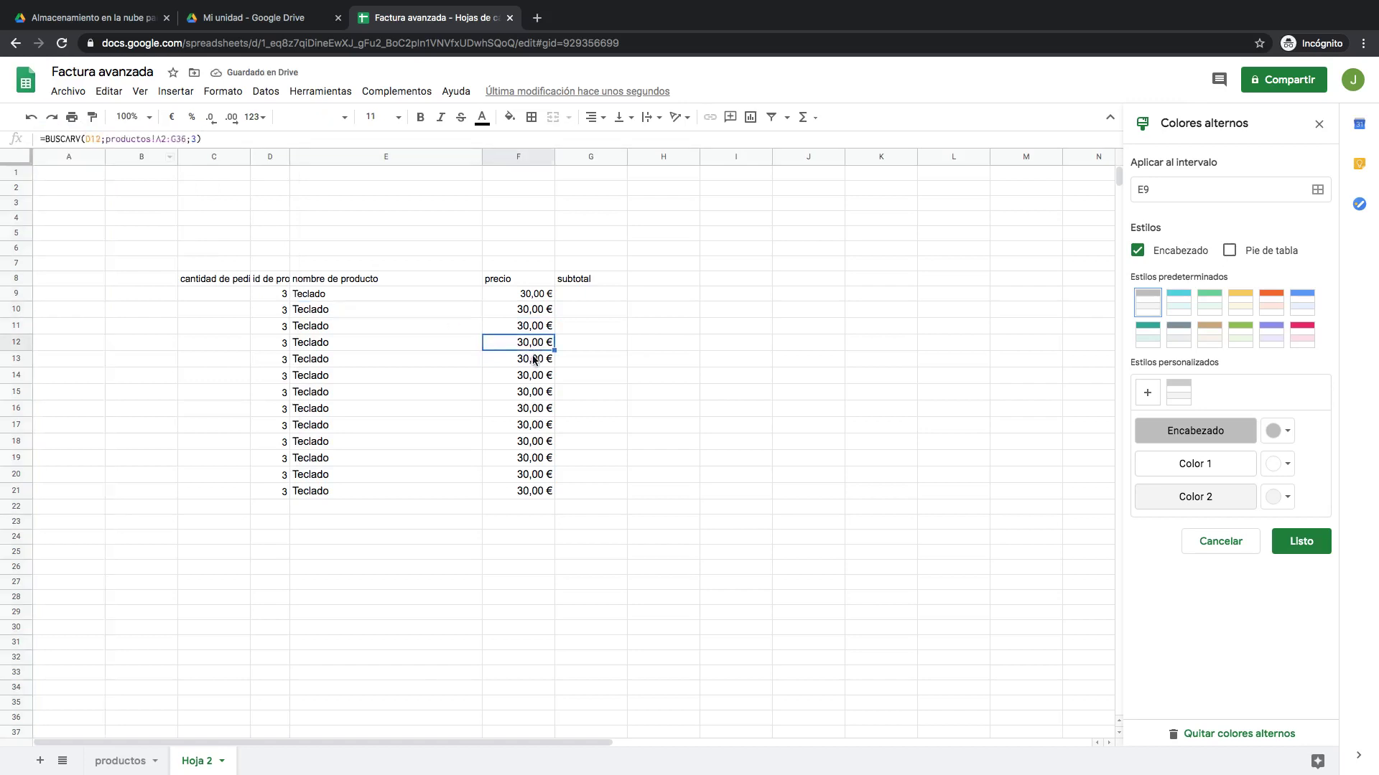
pyautogui.click(533, 359)
pyautogui.click(90, 138)
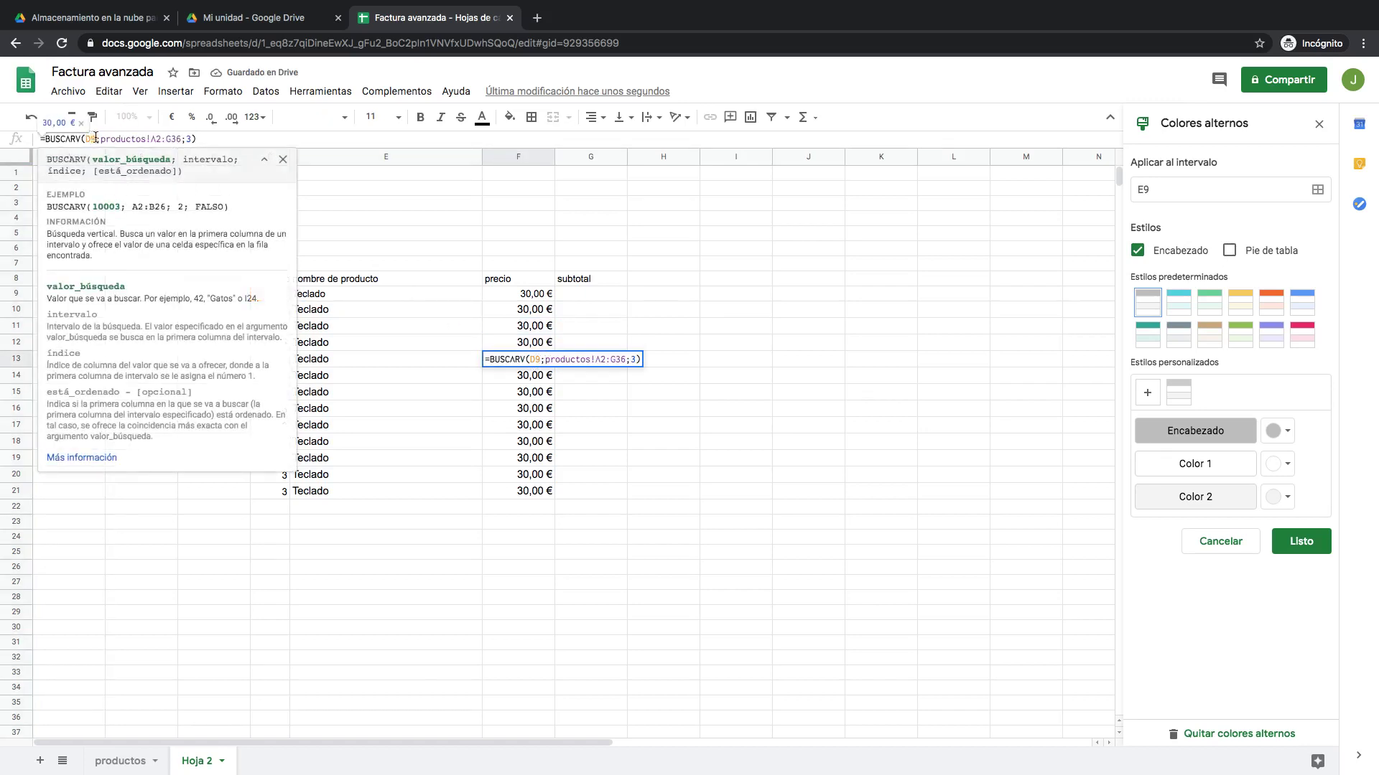
pyautogui.press('Return')
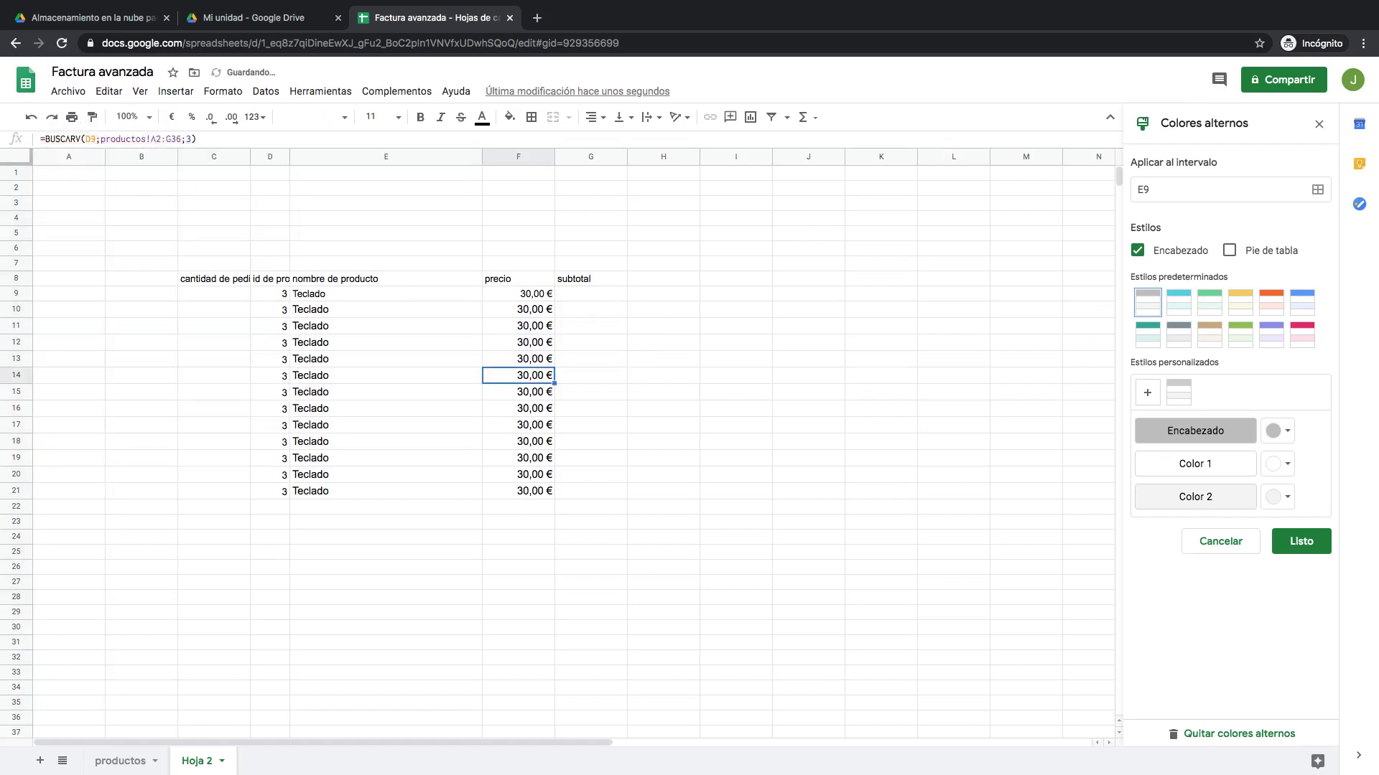
pyautogui.click(96, 139)
pyautogui.press('Return')
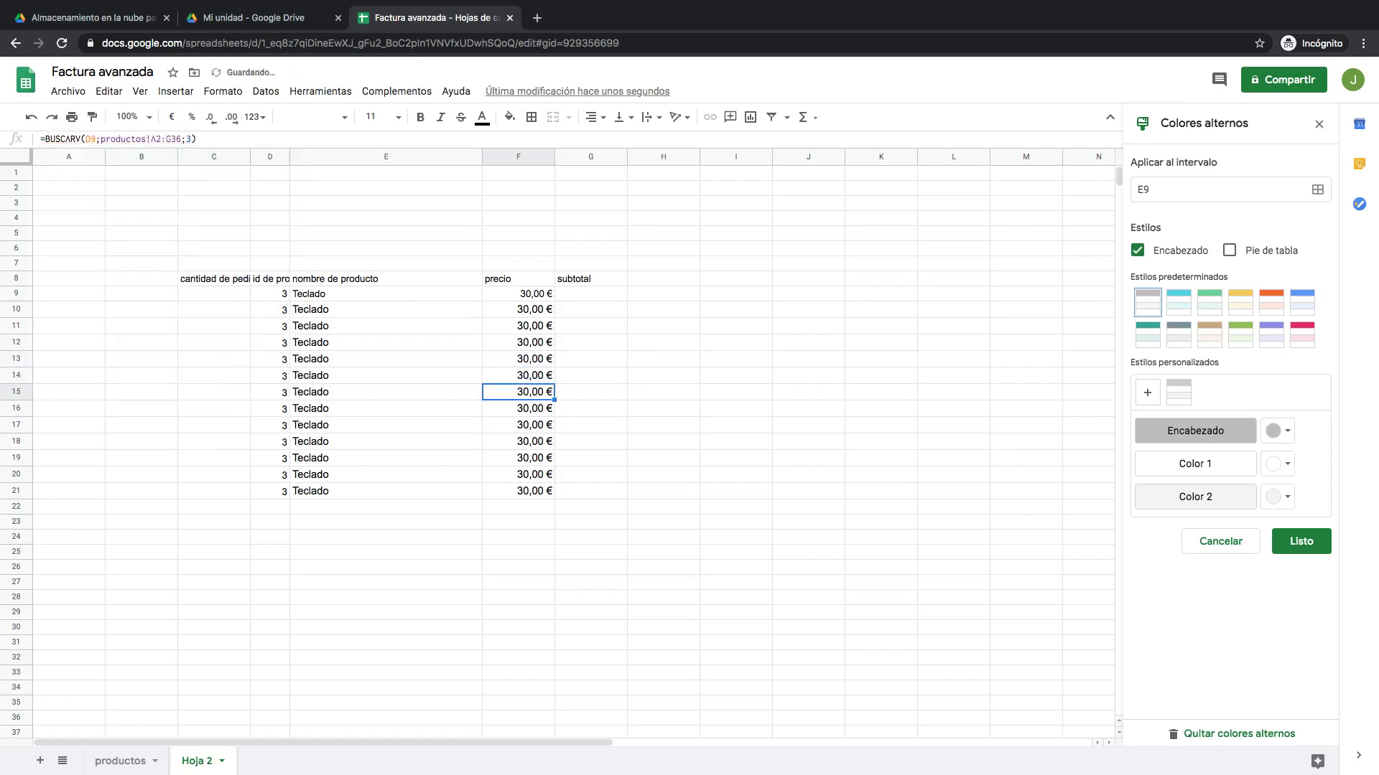
pyautogui.click(96, 139)
pyautogui.press('Return')
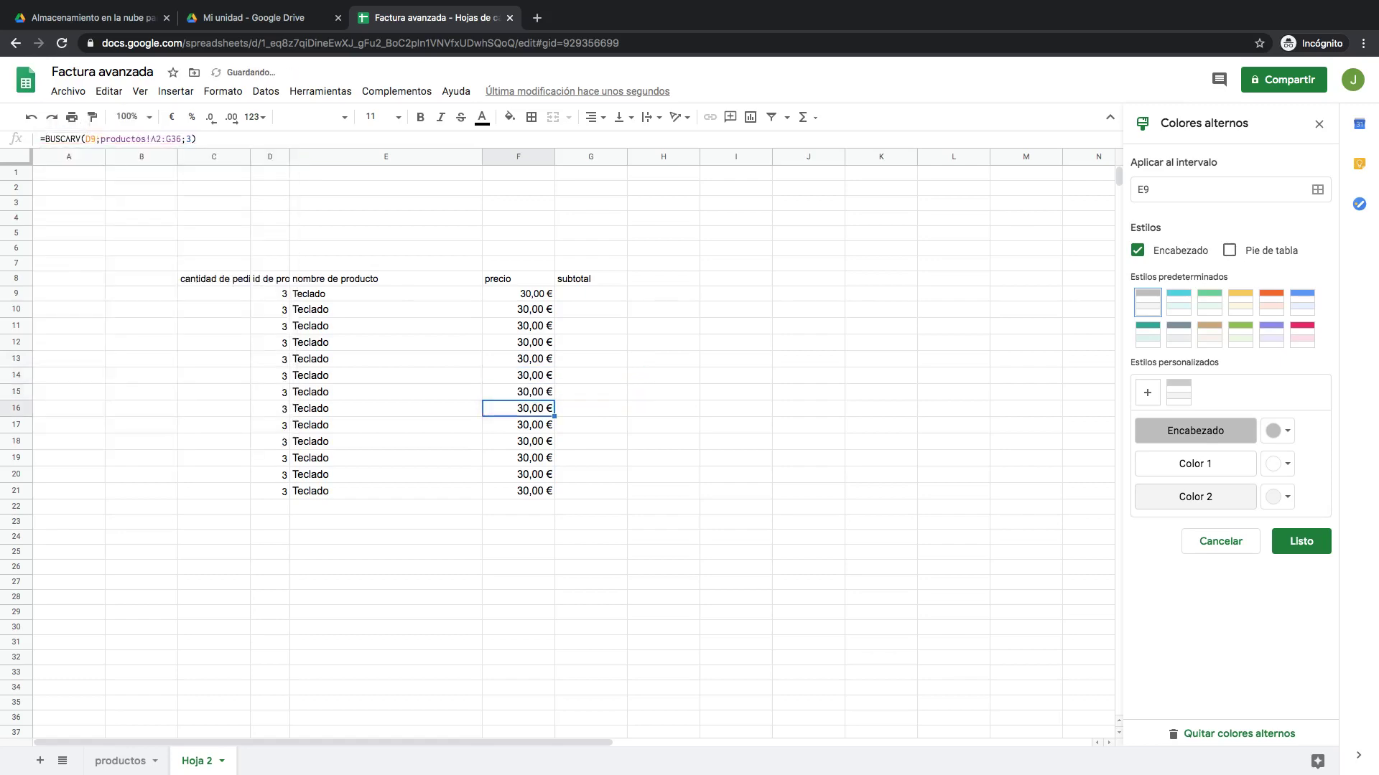
pyautogui.click(96, 139)
pyautogui.press('Return')
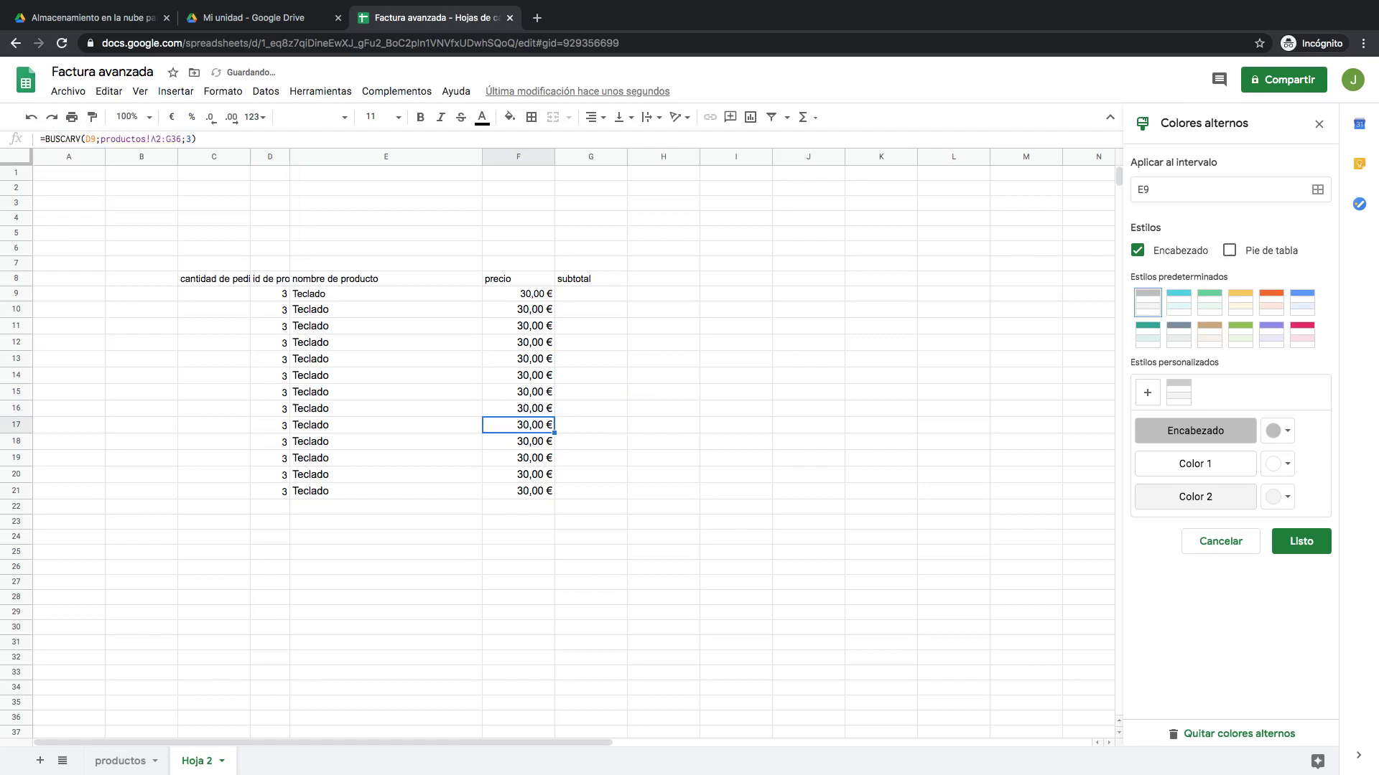
pyautogui.click(96, 138)
pyautogui.press('Return')
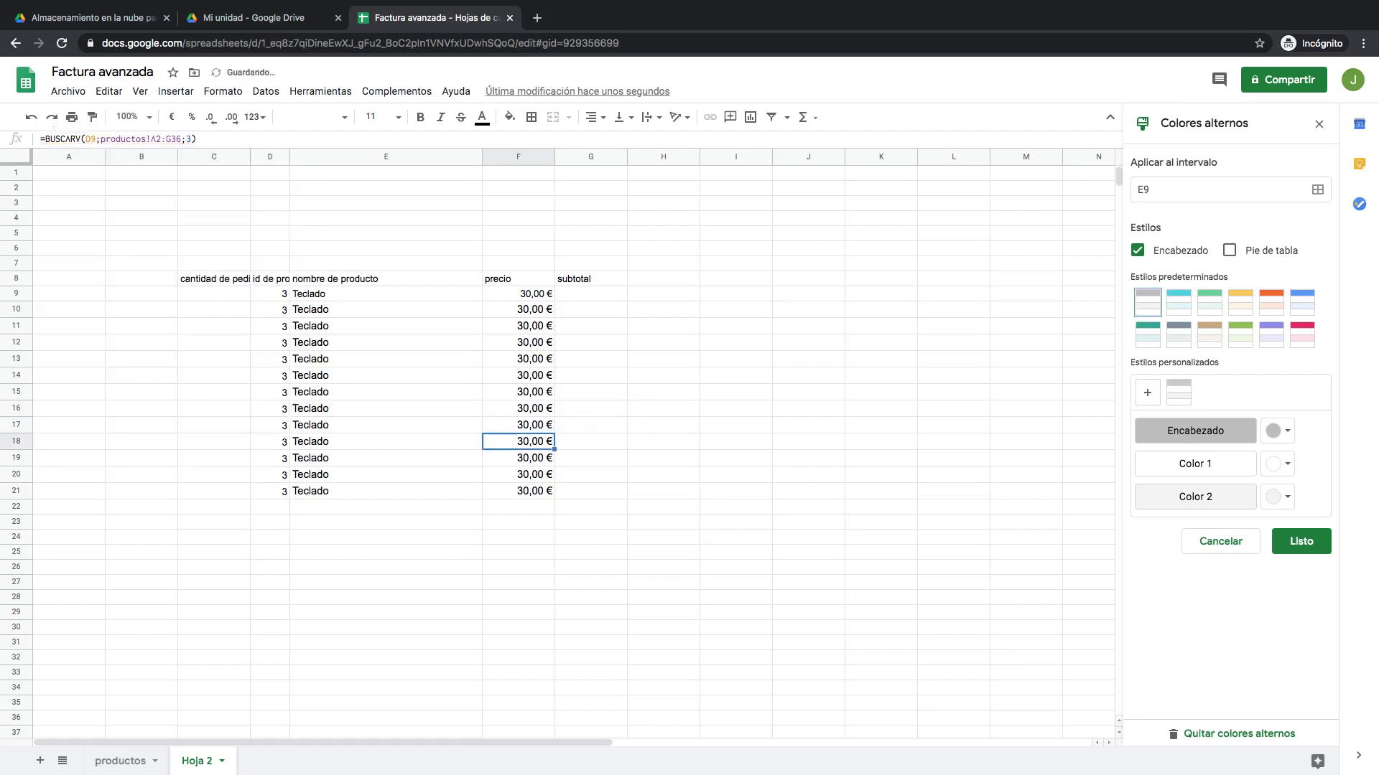
pyautogui.click(97, 138)
pyautogui.press('Return')
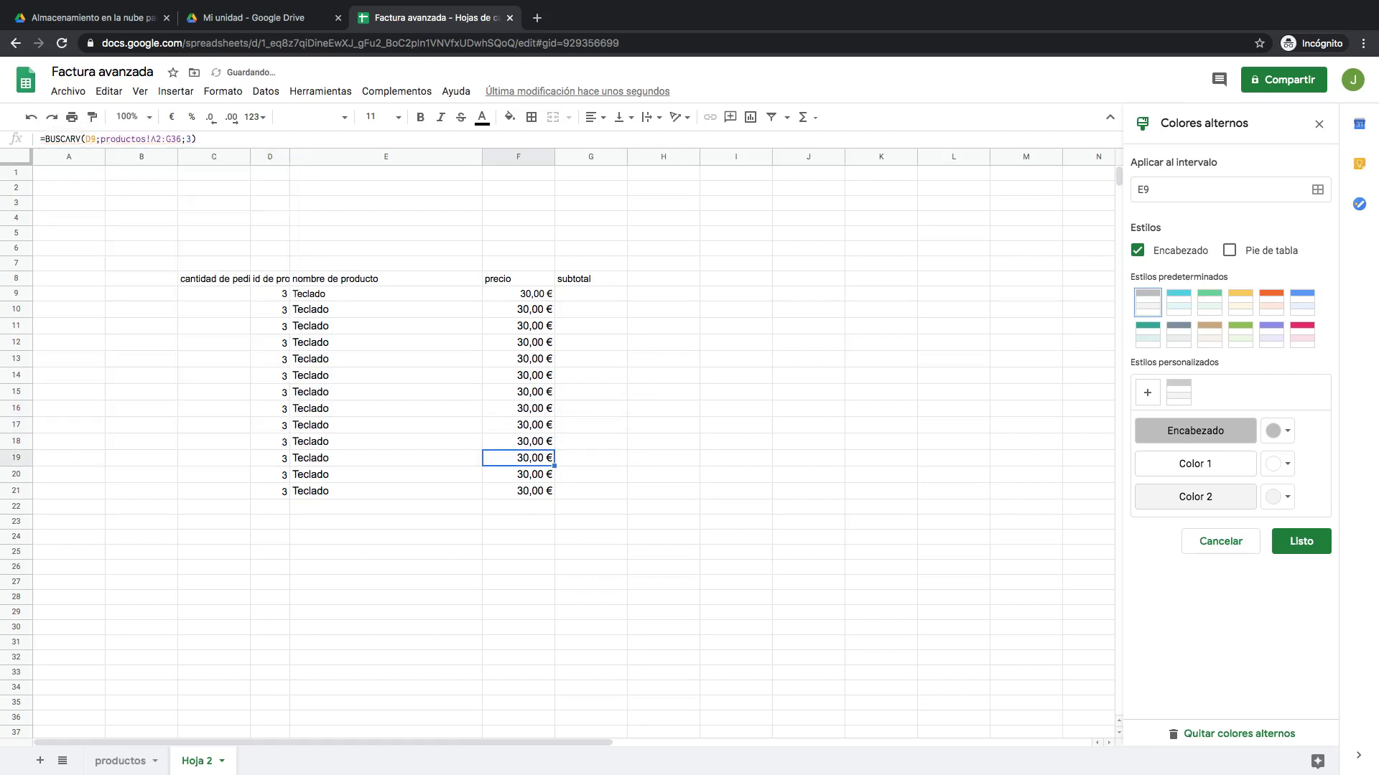
pyautogui.click(96, 139)
pyautogui.press('Return')
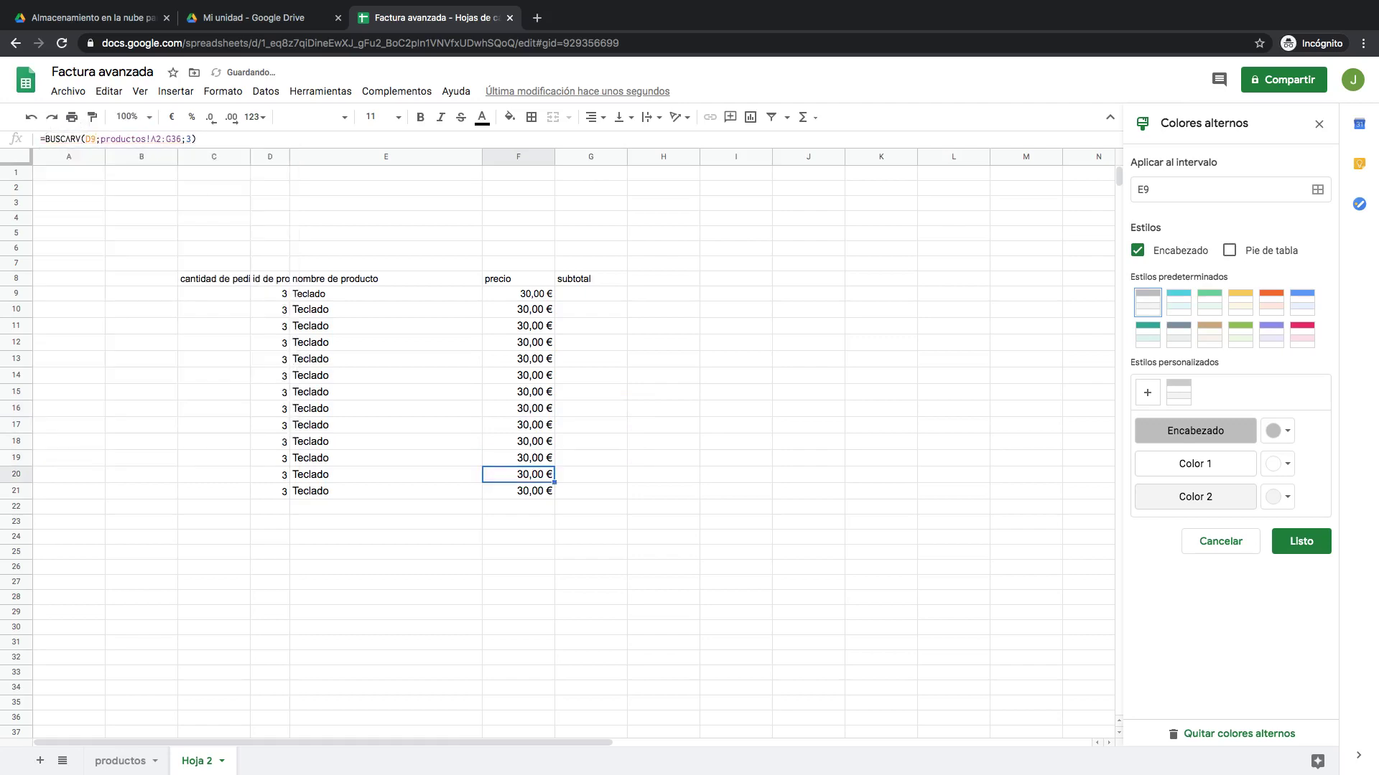
pyautogui.click(96, 138)
pyautogui.press('Return')
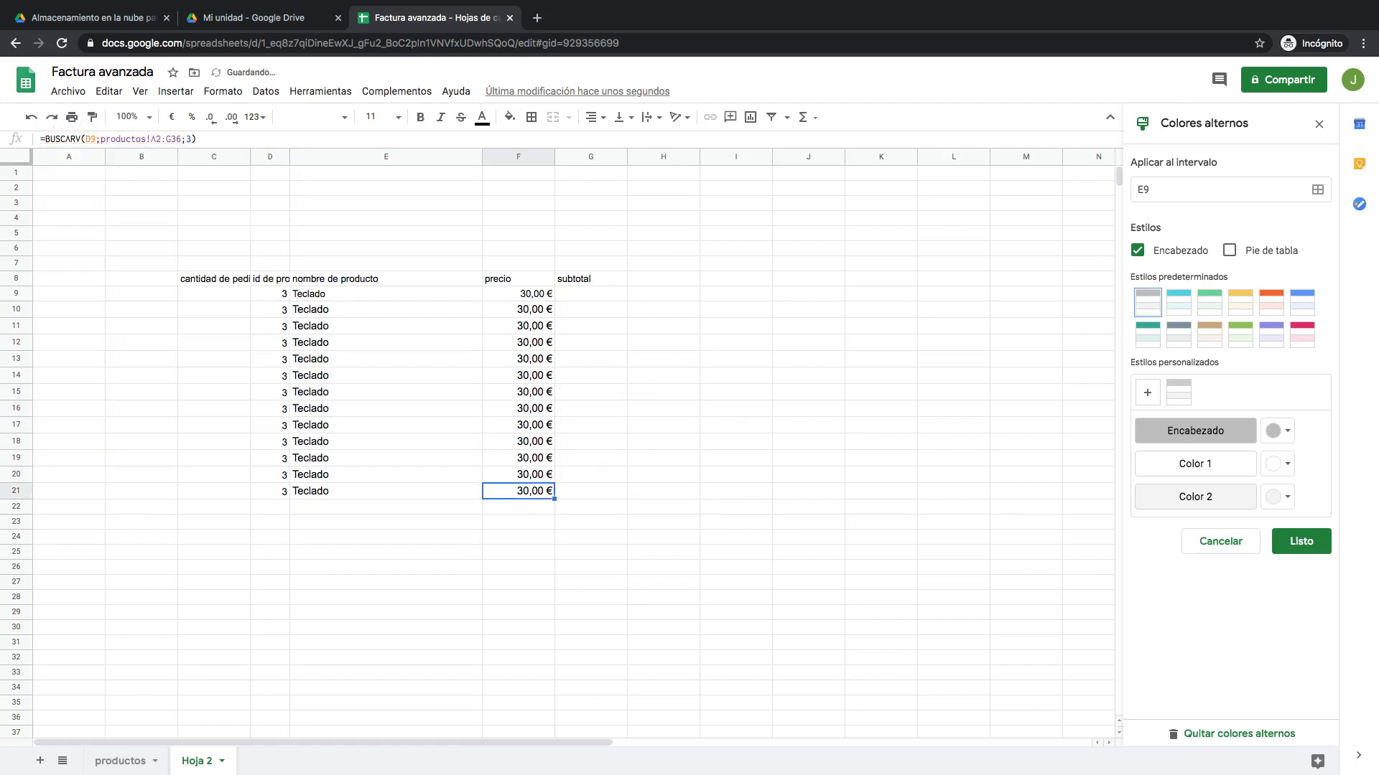
pyautogui.click(97, 139)
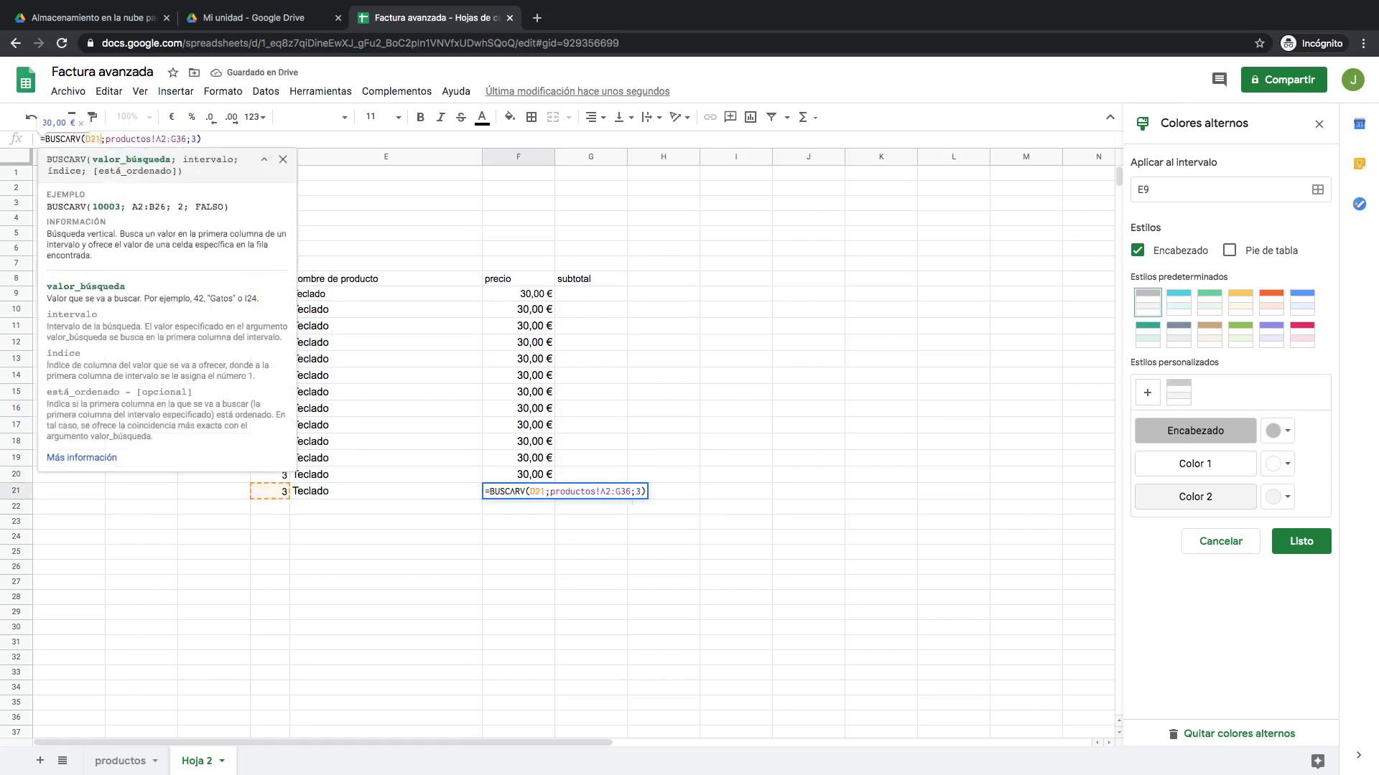
pyautogui.press('Return')
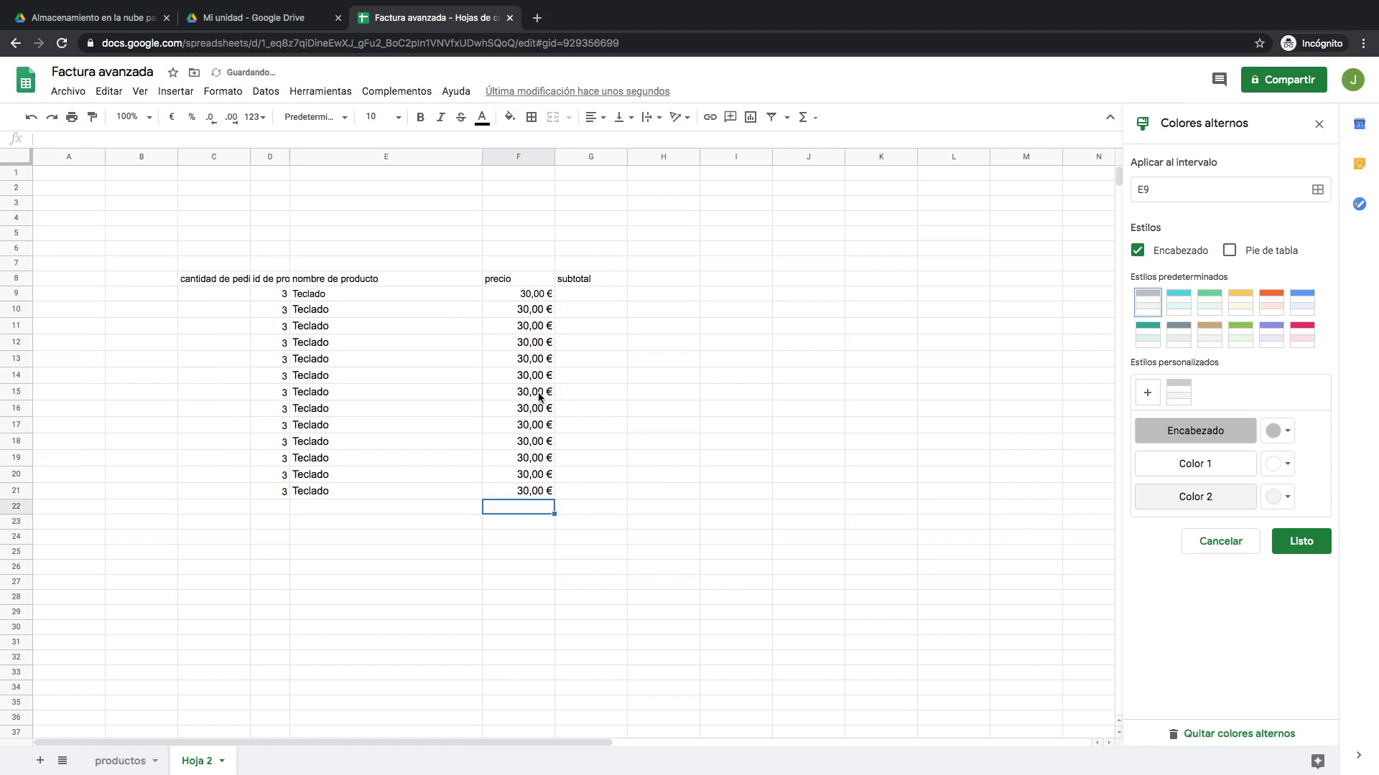
# Set the product id in D9 to 1 and in D10 to 2
pyautogui.click(282, 296)
pyautogui.write('1')
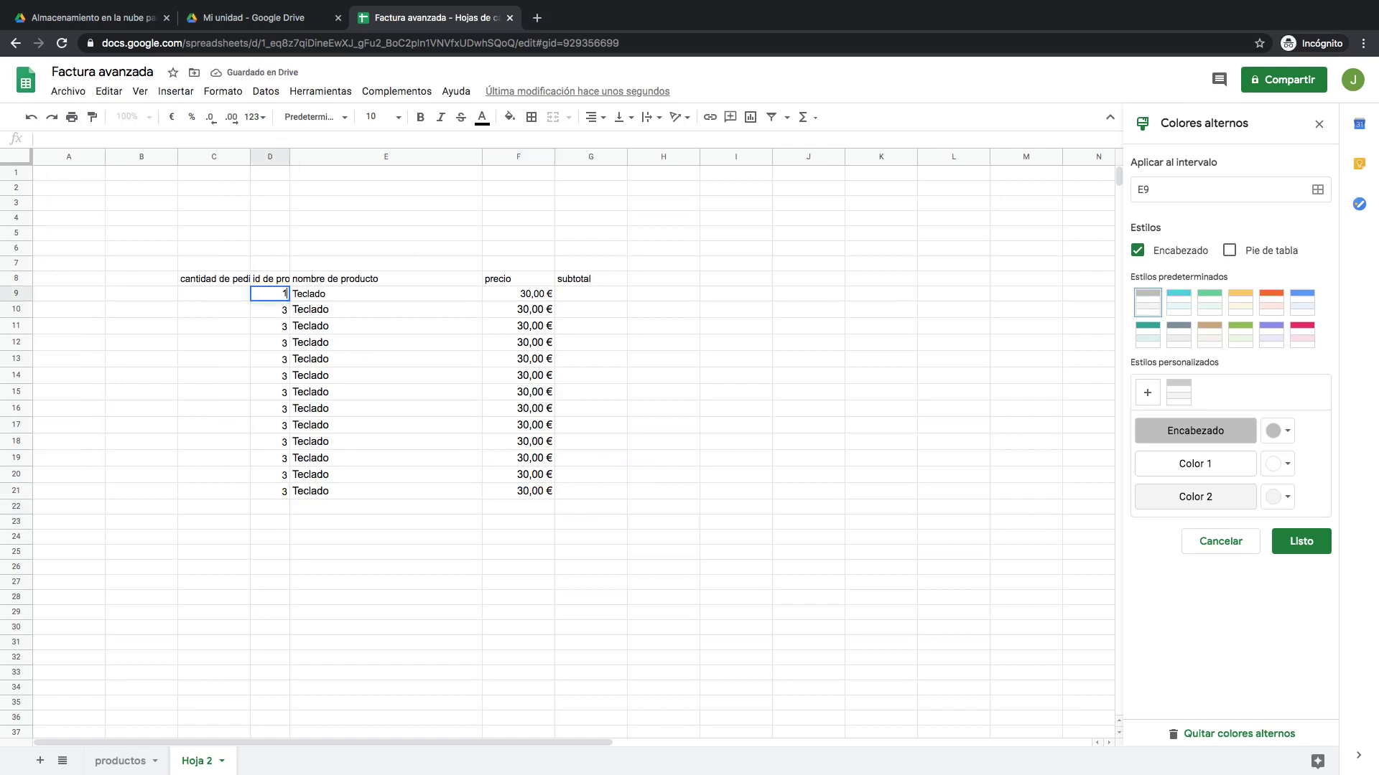
pyautogui.press('Return')
pyautogui.write('2')
pyautogui.press('Return')
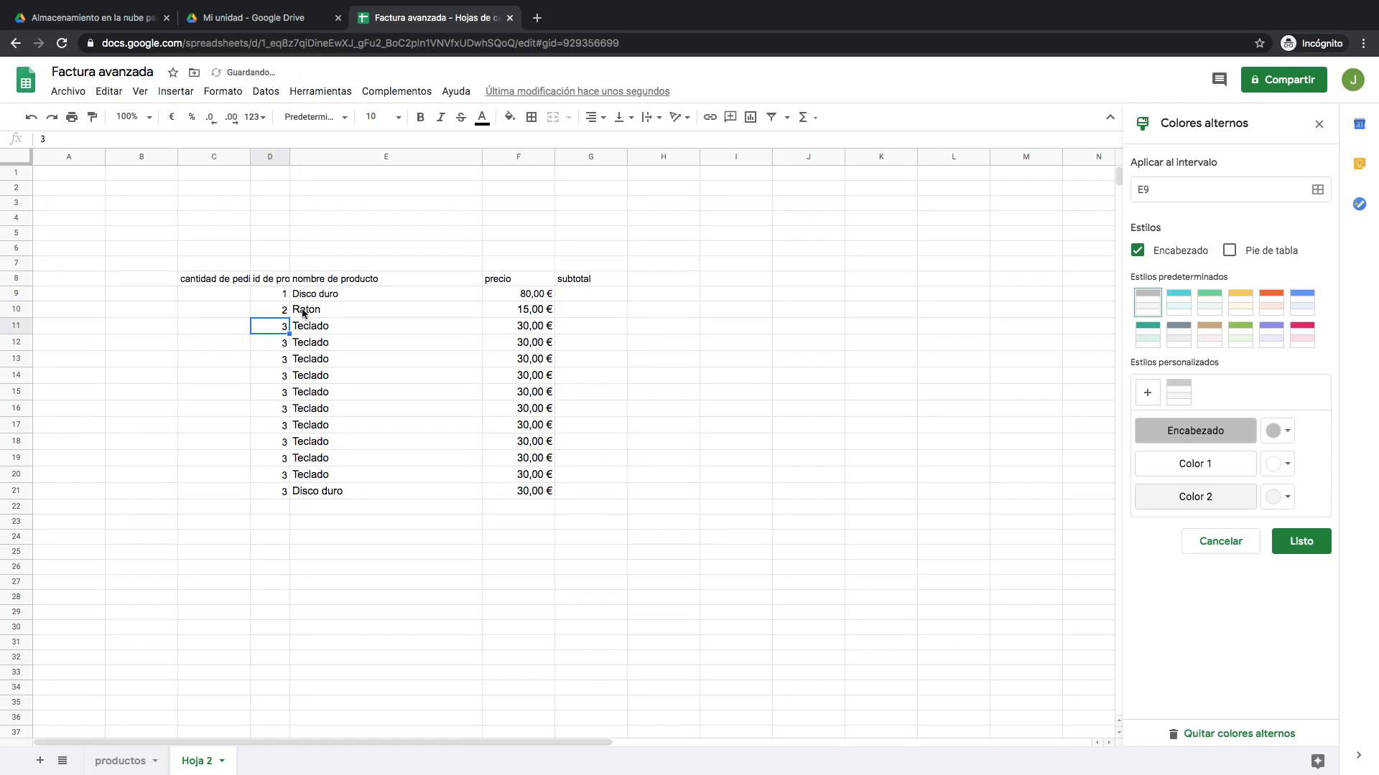
# Change the lookup value in the product name formula in E21 to D21
pyautogui.click(328, 491)
pyautogui.click(94, 139)
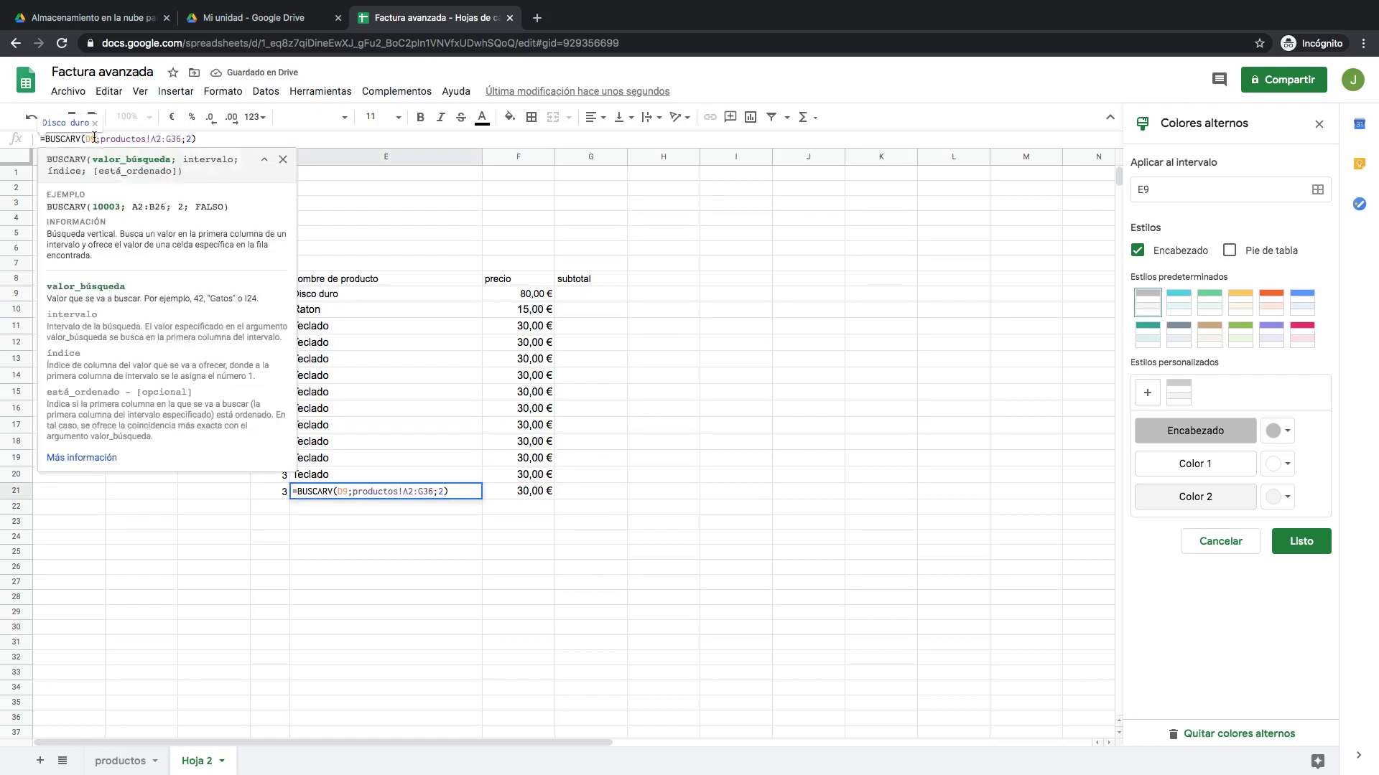
pyautogui.press('Return')
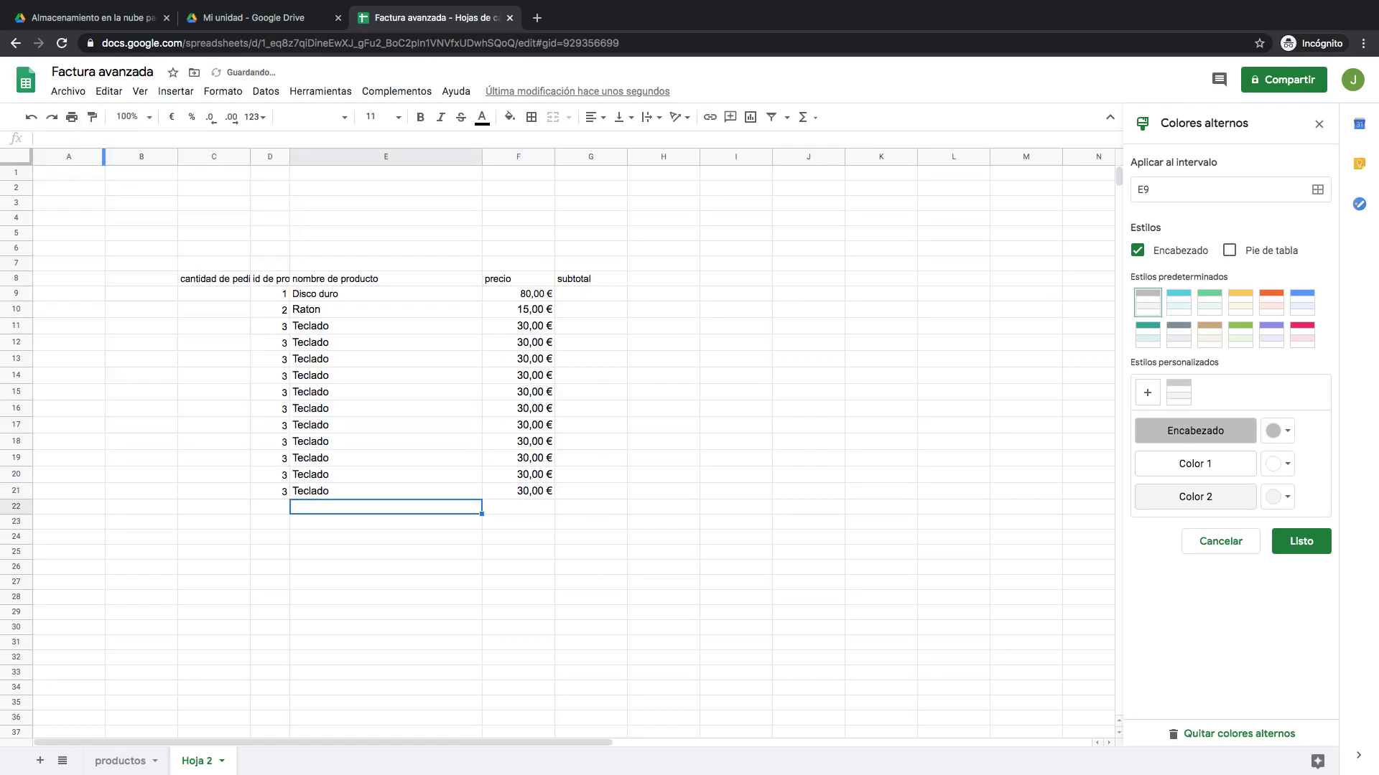
# Set the product id in D12 to 4 and in D13 to 5
pyautogui.click(279, 343)
pyautogui.write('4')
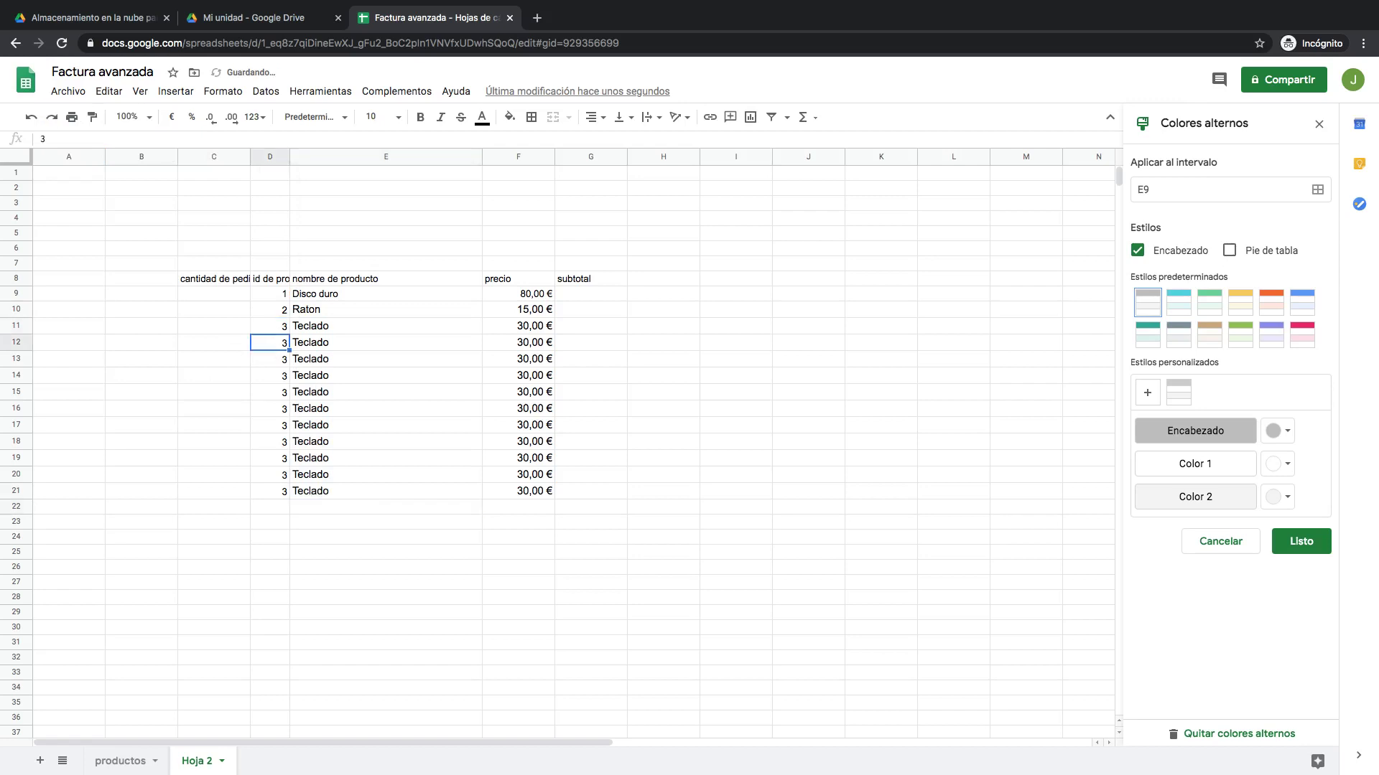
pyautogui.press('Return')
pyautogui.write('5')
pyautogui.press('Return')
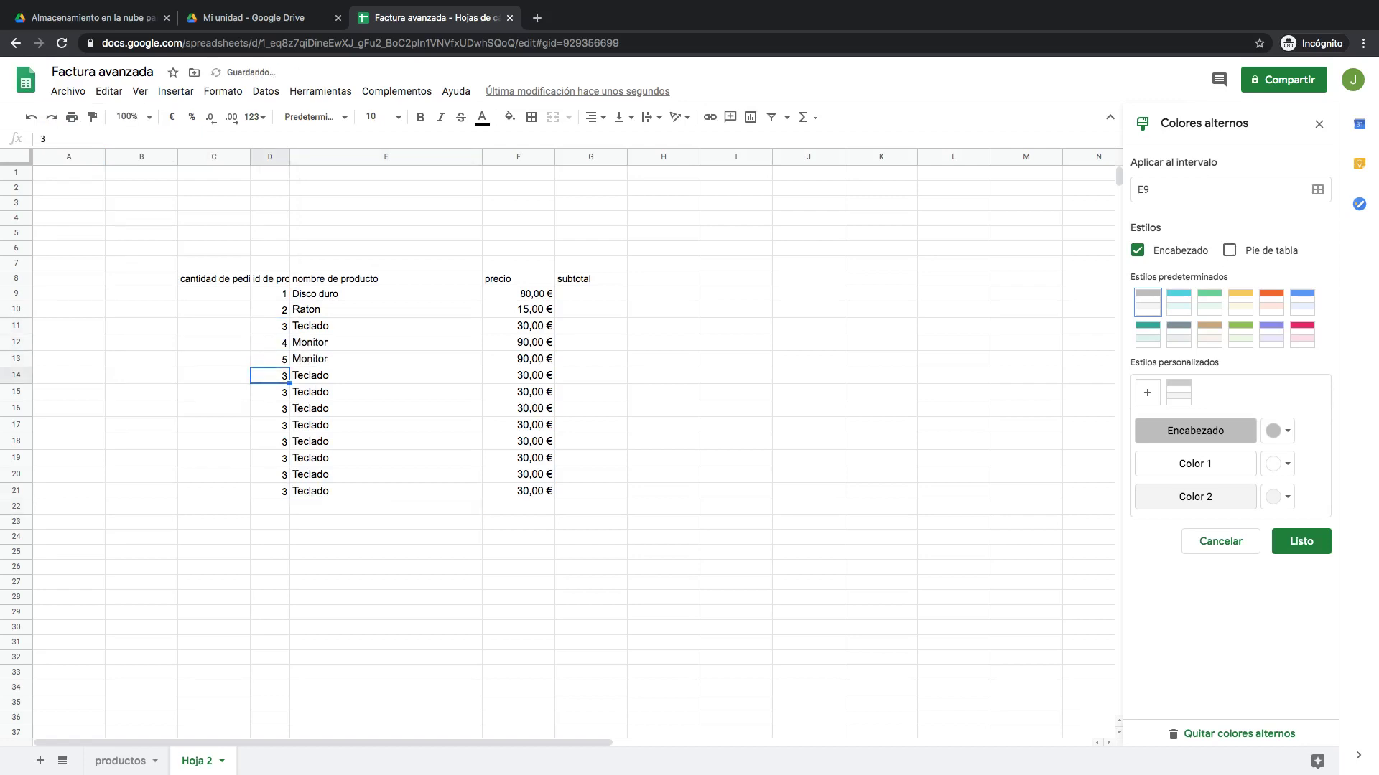
# Enter the product ids 1, 3, 2, 4, 3, 5, 2, 1 and 1 in cells D13 to D21
pyautogui.click(279, 359)
pyautogui.write('1')
pyautogui.press('Return')
pyautogui.write('3 2 4 3 5 2')
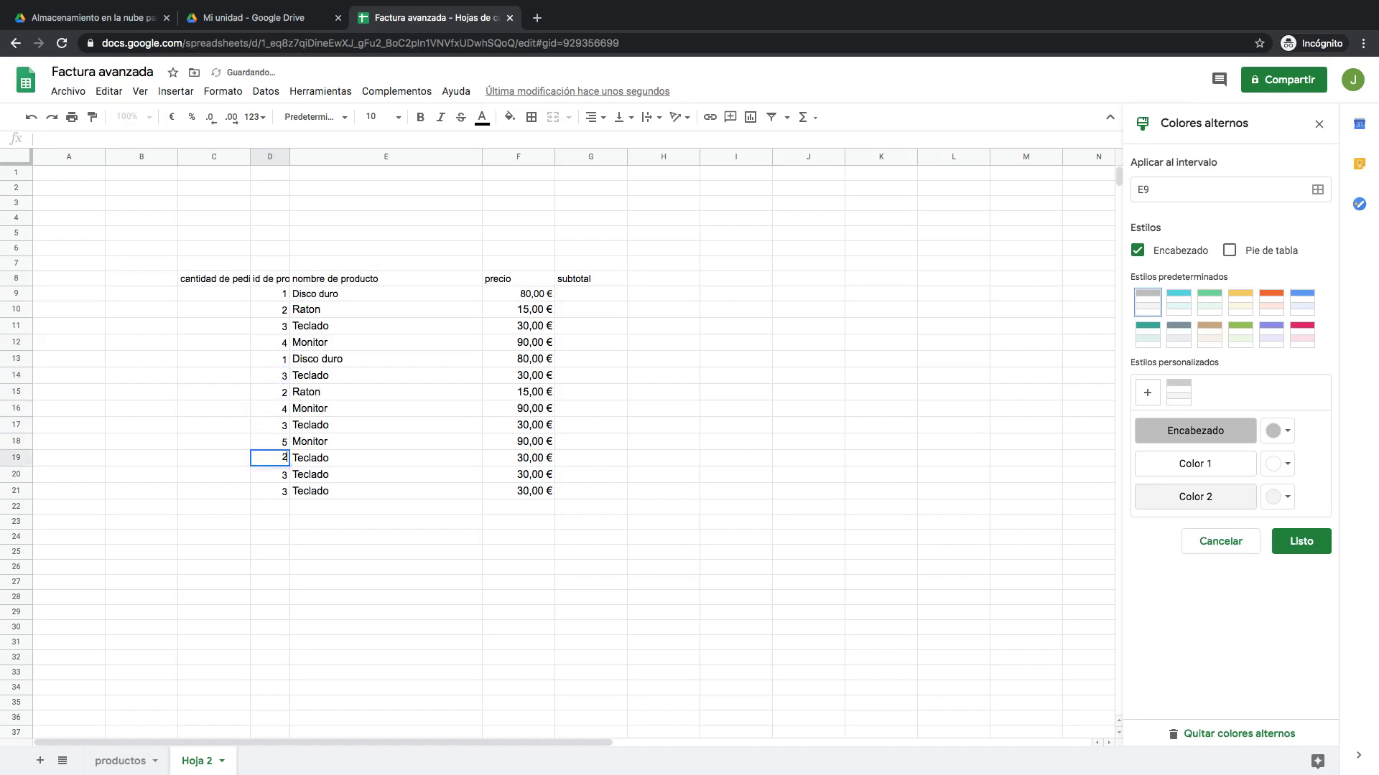
pyautogui.press('Return')
pyautogui.write('1')
pyautogui.press('Return')
pyautogui.write('1')
pyautogui.press('Tab')
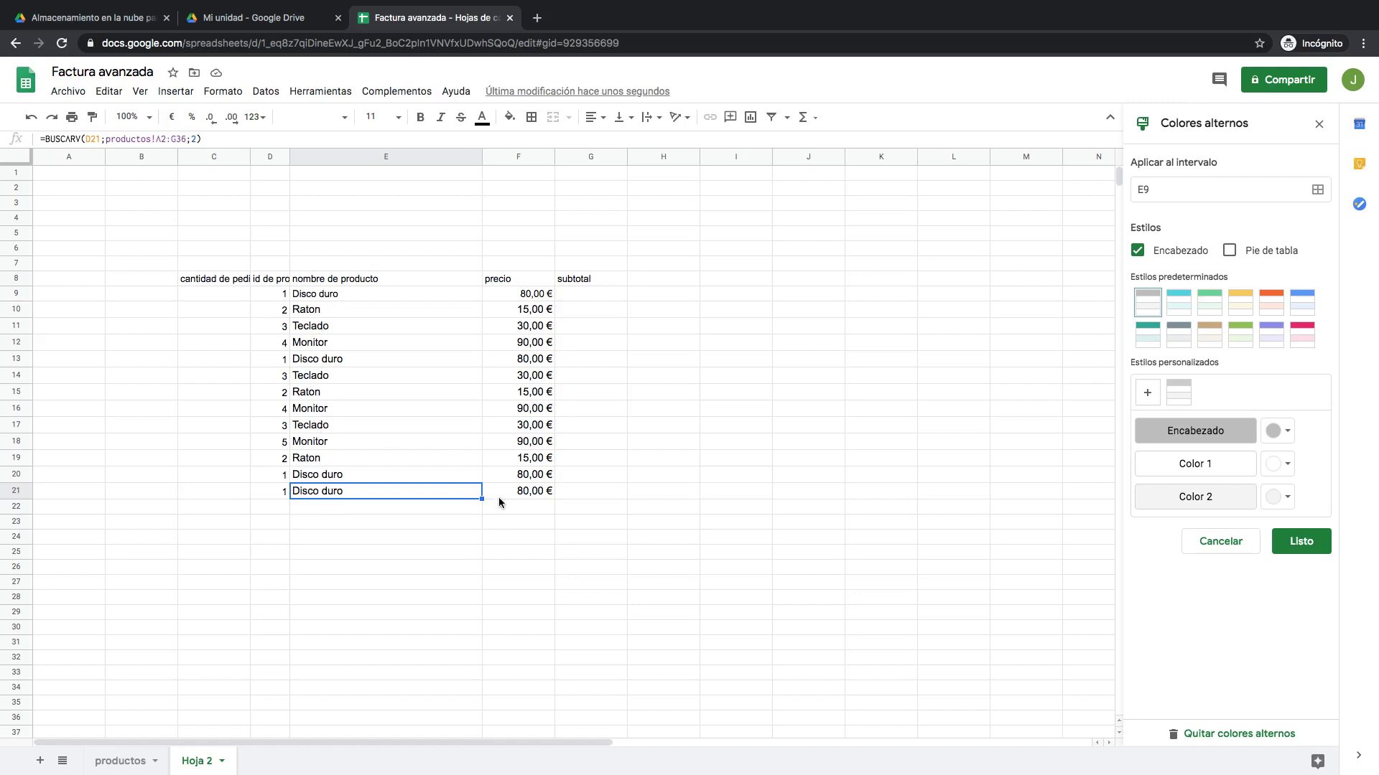
pyautogui.press('super+Tab')
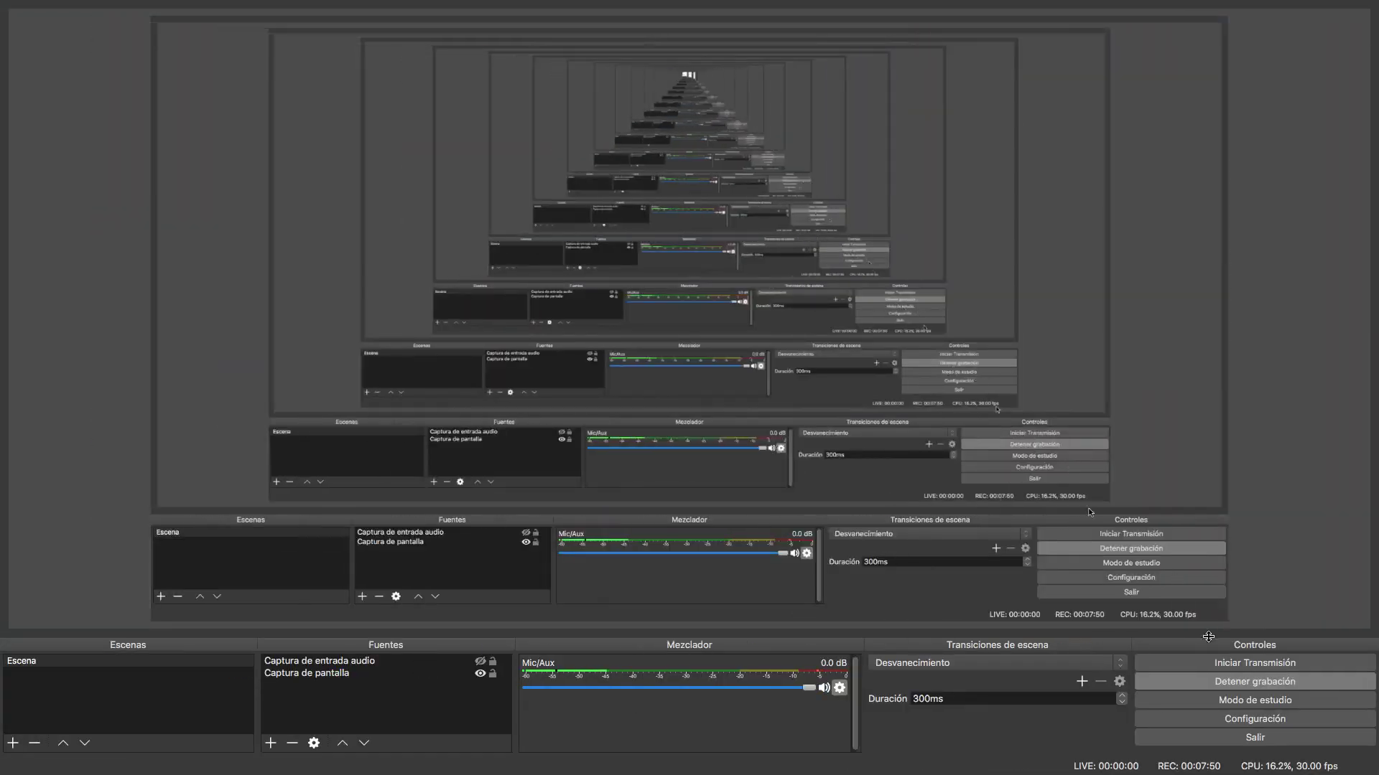